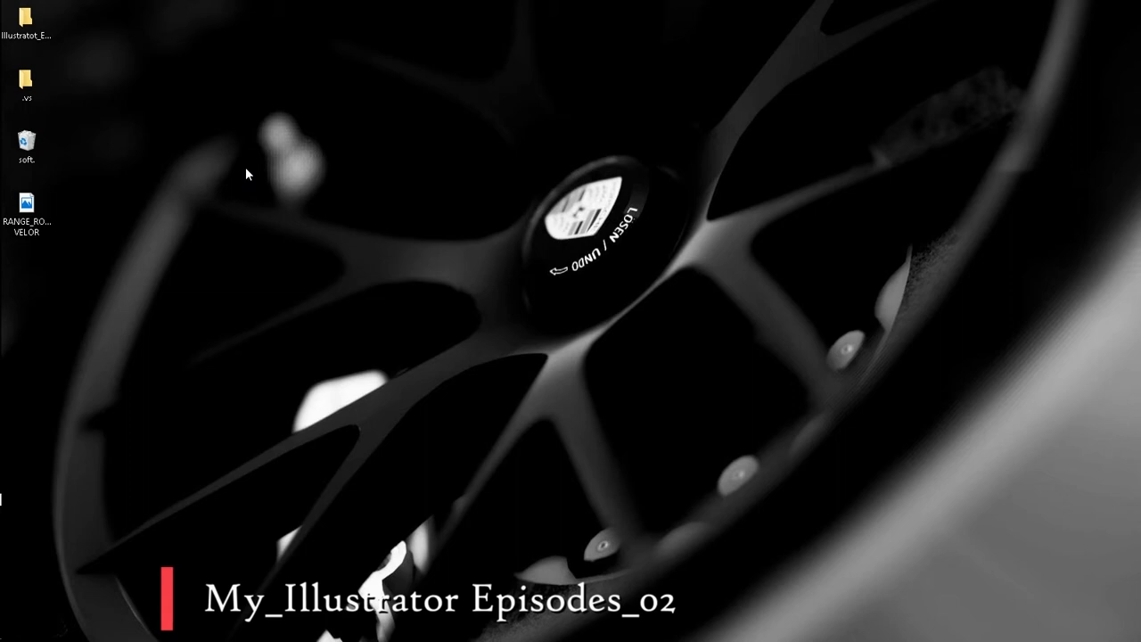
Step: Launch Adobe Illustrator from the taskbar
mouse_move(1, 278)
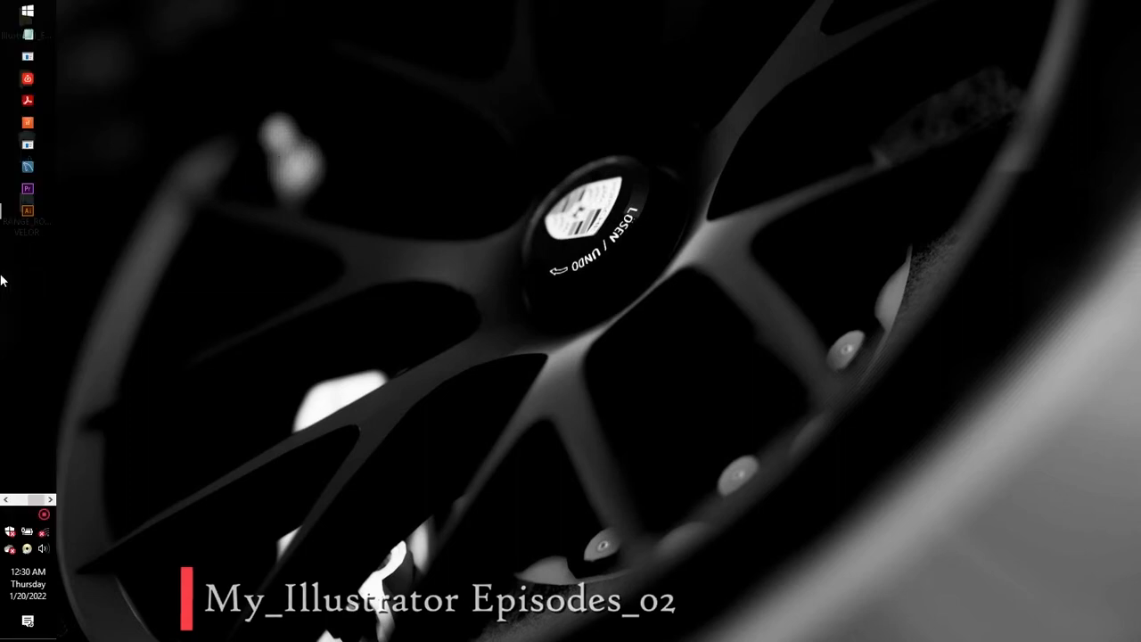
left_click(22, 218)
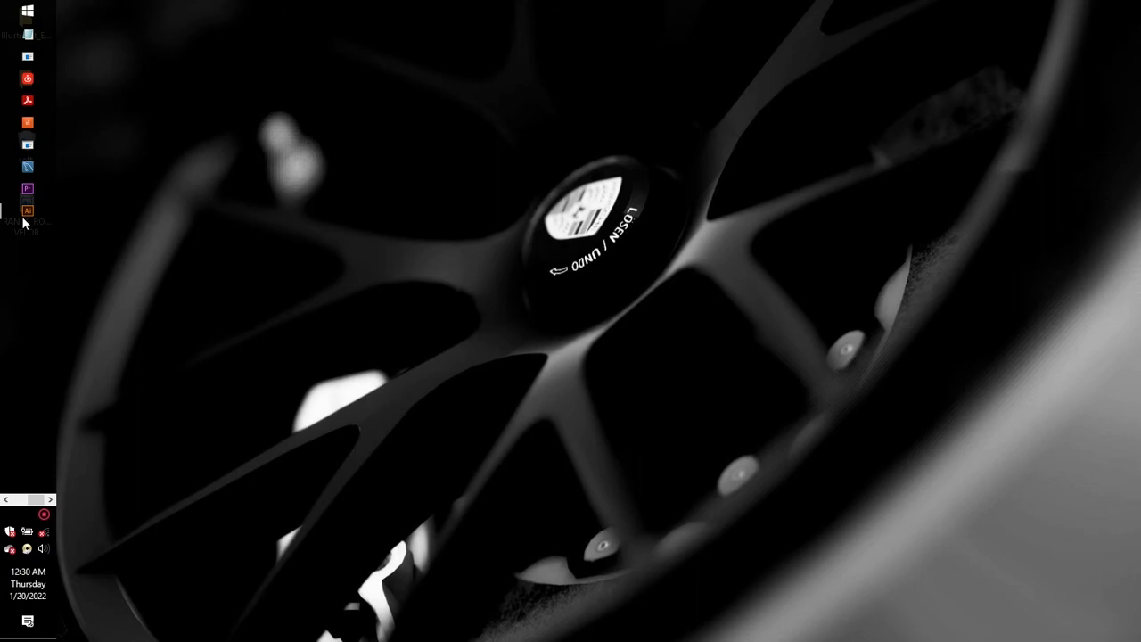
left_click(26, 215)
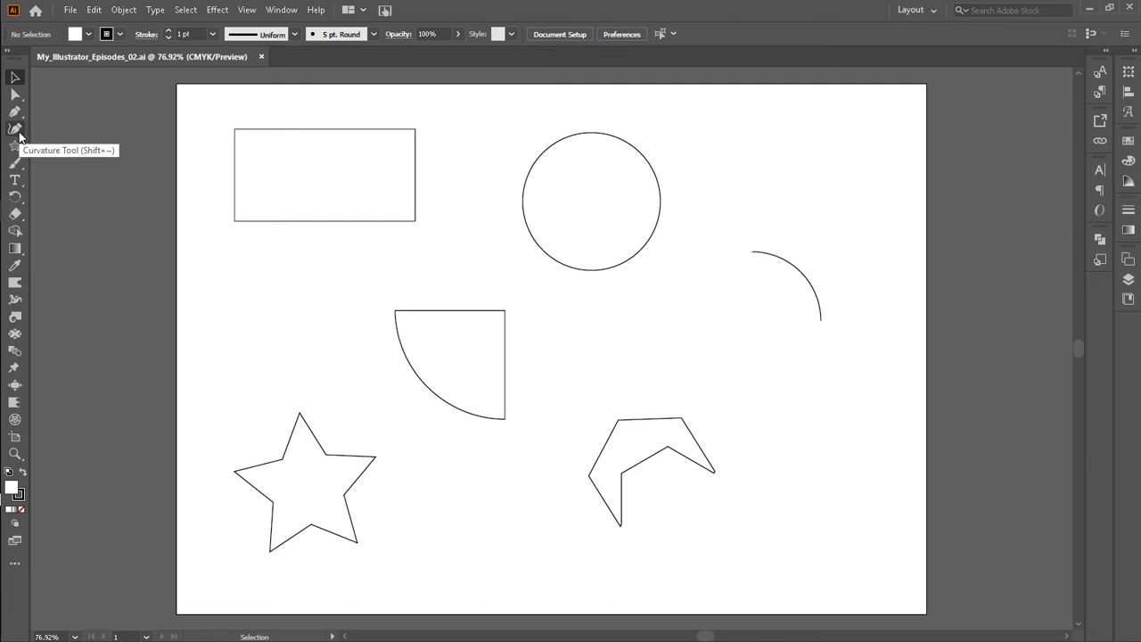
Step: Select the Pen tool, place a trial anchor point on the artboard and undo it
left_click(17, 113)
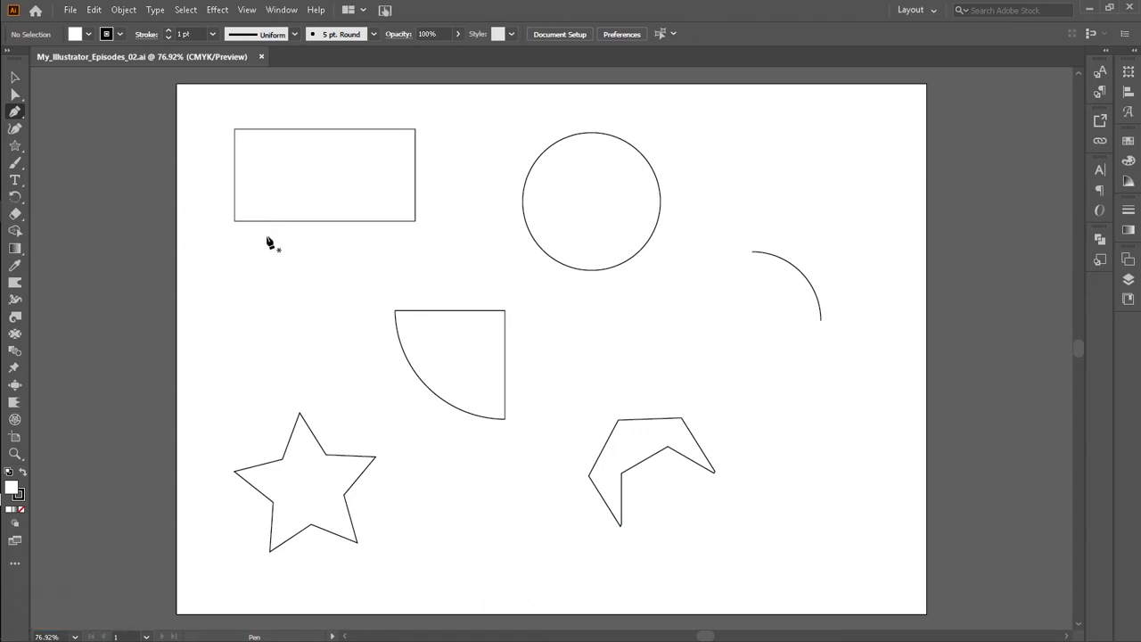
left_click(15, 112)
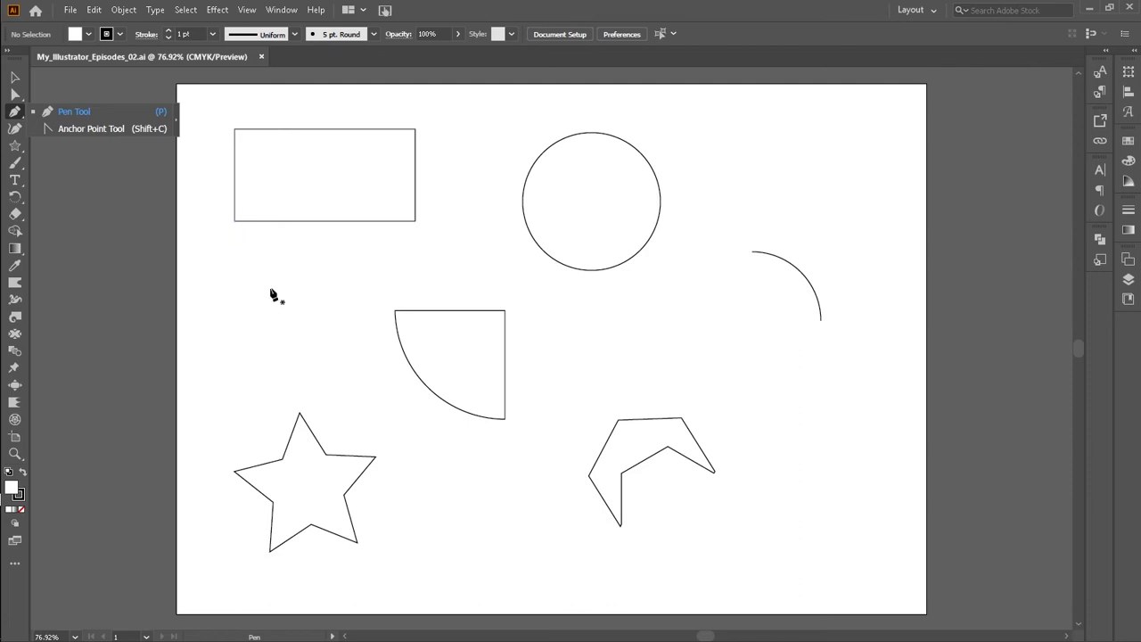
left_click(246, 264)
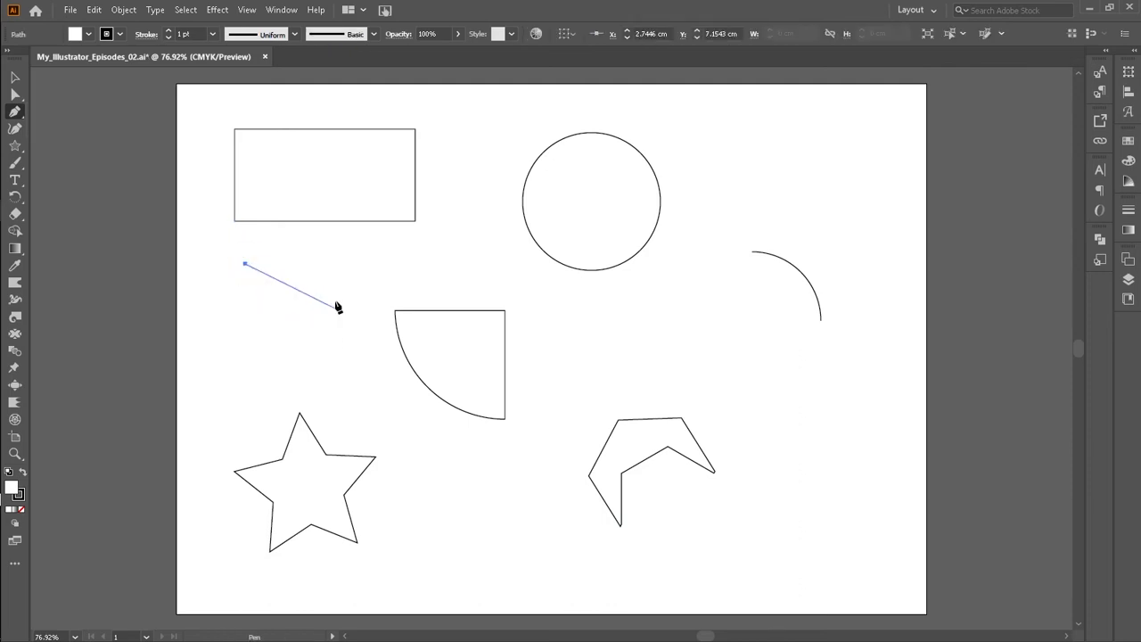
key("ctrl+z")
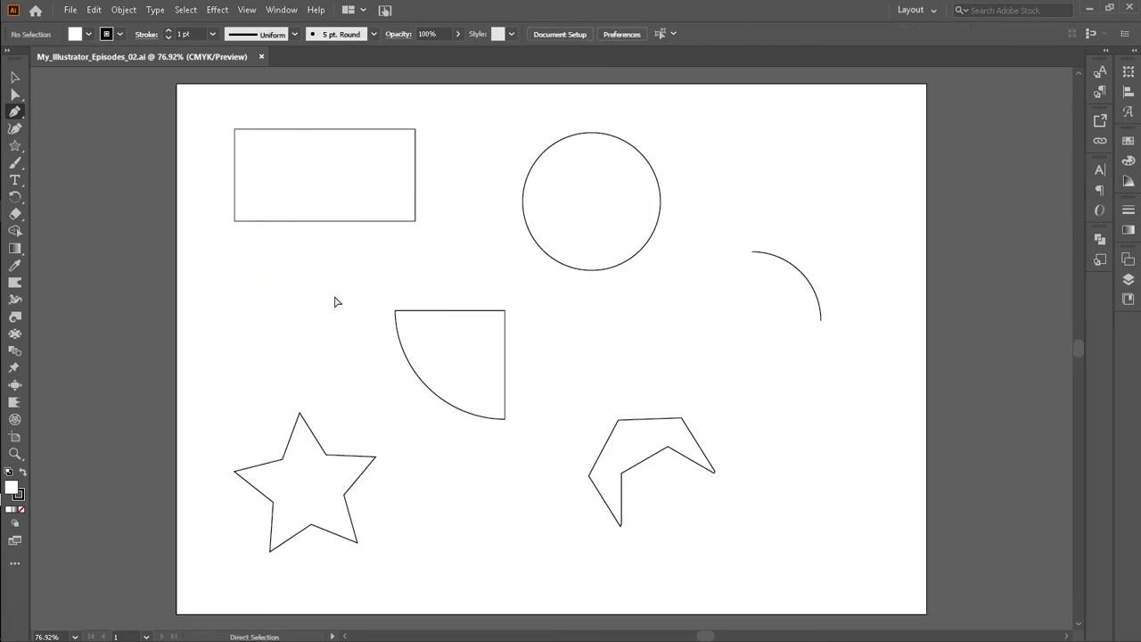
Step: Draw a freeform zigzag path with many Pen tool anchors across the artboard
left_click(274, 289)
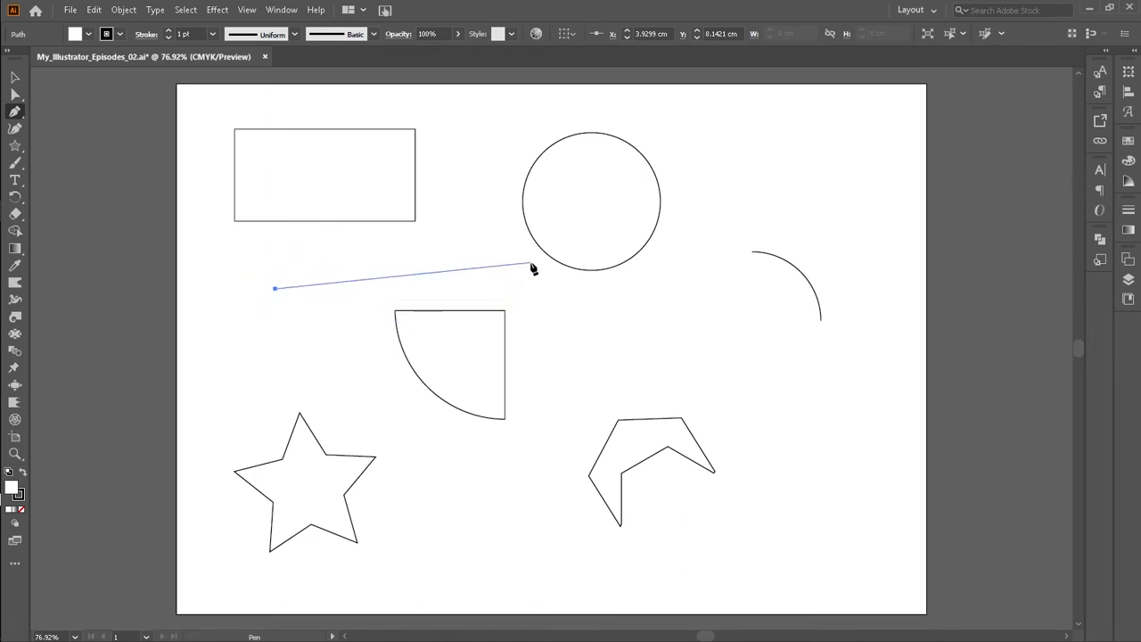
left_click(306, 252)
left_click(321, 296)
left_click(320, 392)
left_click(371, 324)
left_click(376, 274)
left_click(424, 238)
left_click(447, 267)
left_click_drag(465, 246, 479, 223)
left_click(477, 215)
left_click(488, 180)
left_click(505, 153)
left_click(537, 106)
left_click(579, 107)
left_click(630, 102)
Step: Undo all the anchor points of the zigzag path
key("ctrl+z")
key("ctrl+z")
key("ctrl+z")
key("ctrl+z")
key("ctrl+z")
key("ctrl+z")
key("ctrl+z")
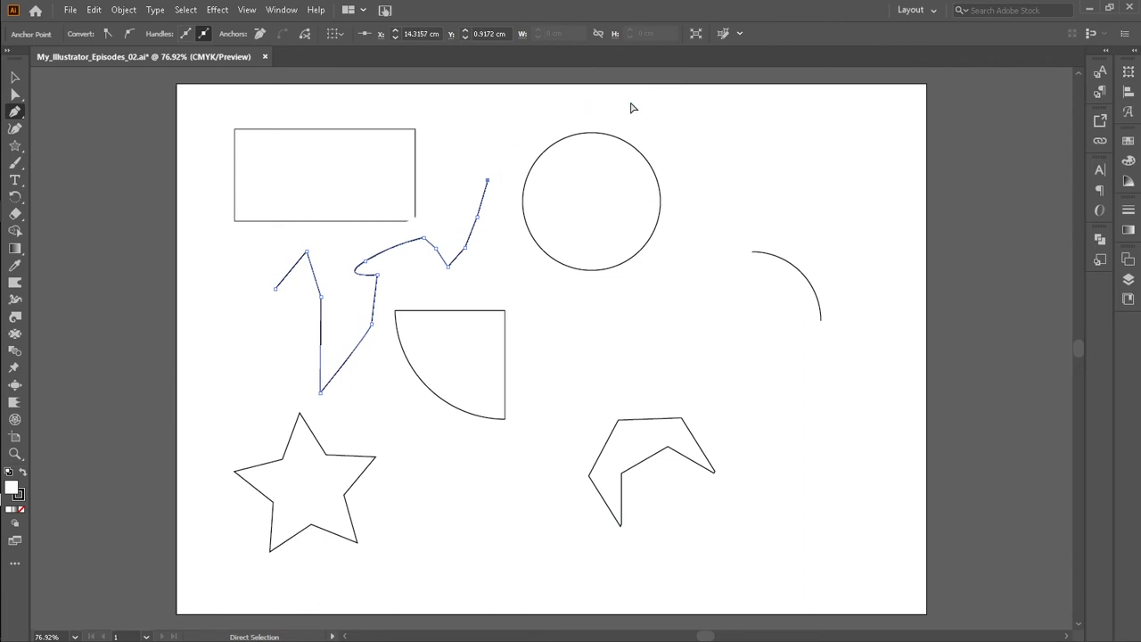
key("ctrl+z")
key("ctrl+z")
key("ctrl+z")
key("ctrl+z")
key("ctrl+z")
key("ctrl+z")
key("ctrl+z")
key("ctrl+z")
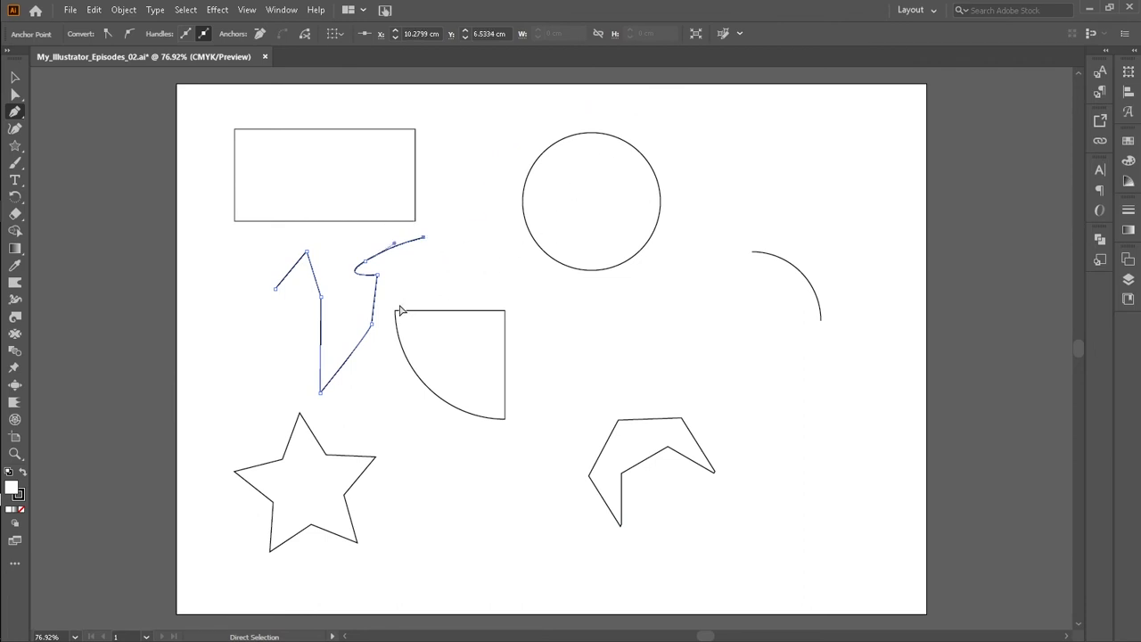
key("ctrl+z")
key("ctrl+z")
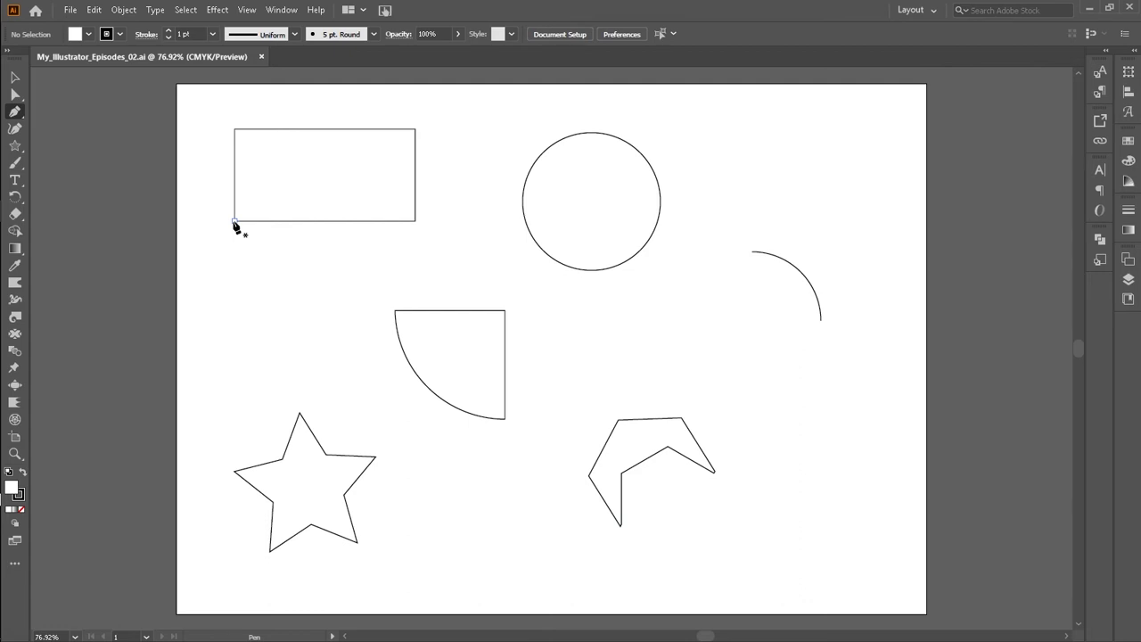
Step: Trace the rectangle with the Pen tool by clicking its four corners and closing the path at the start
left_click(234, 221)
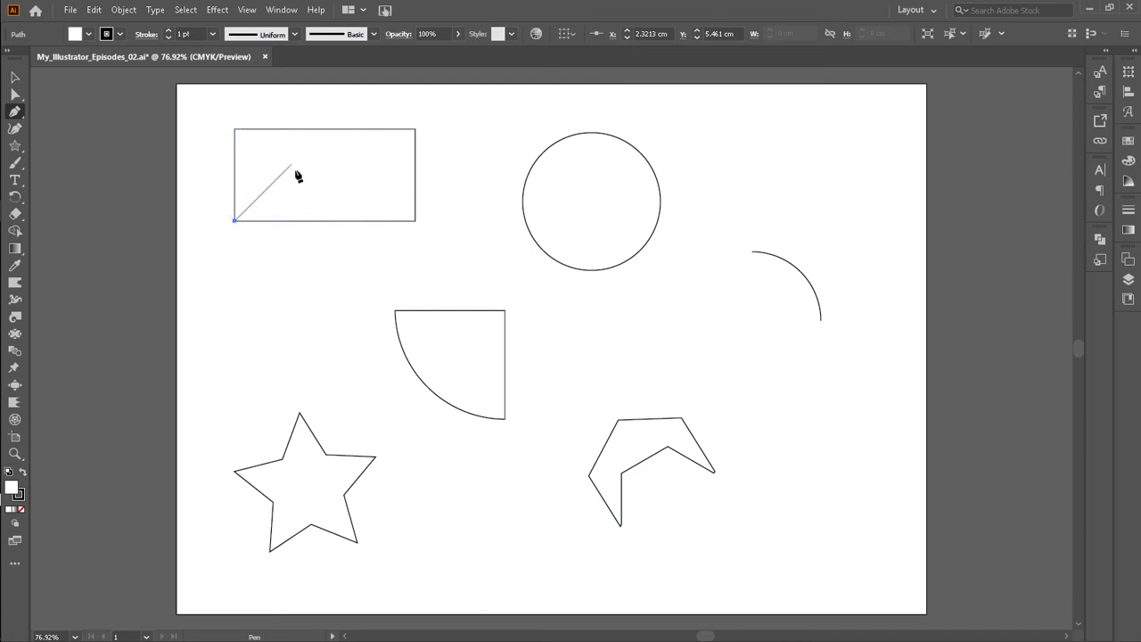
left_click(234, 129)
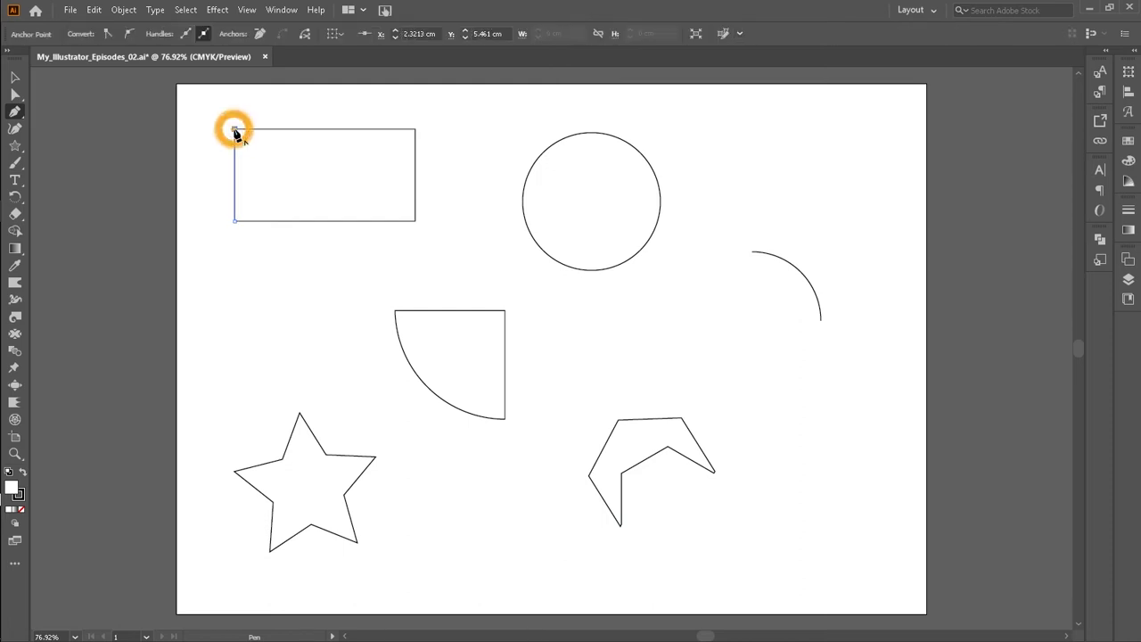
left_click(415, 130)
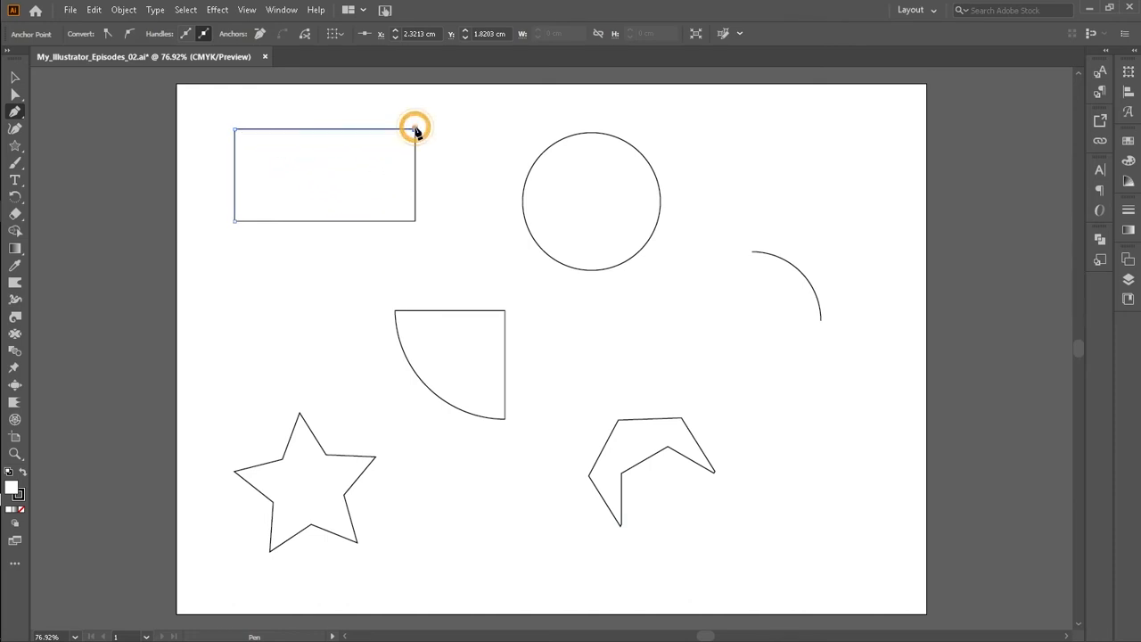
left_click(414, 221)
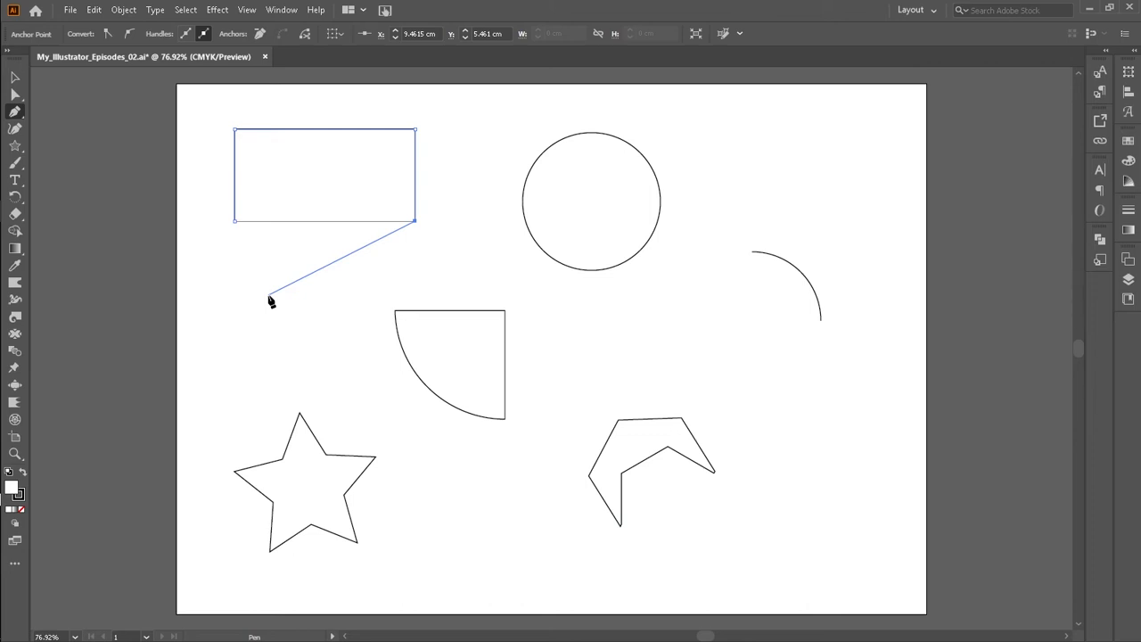
left_click(234, 222)
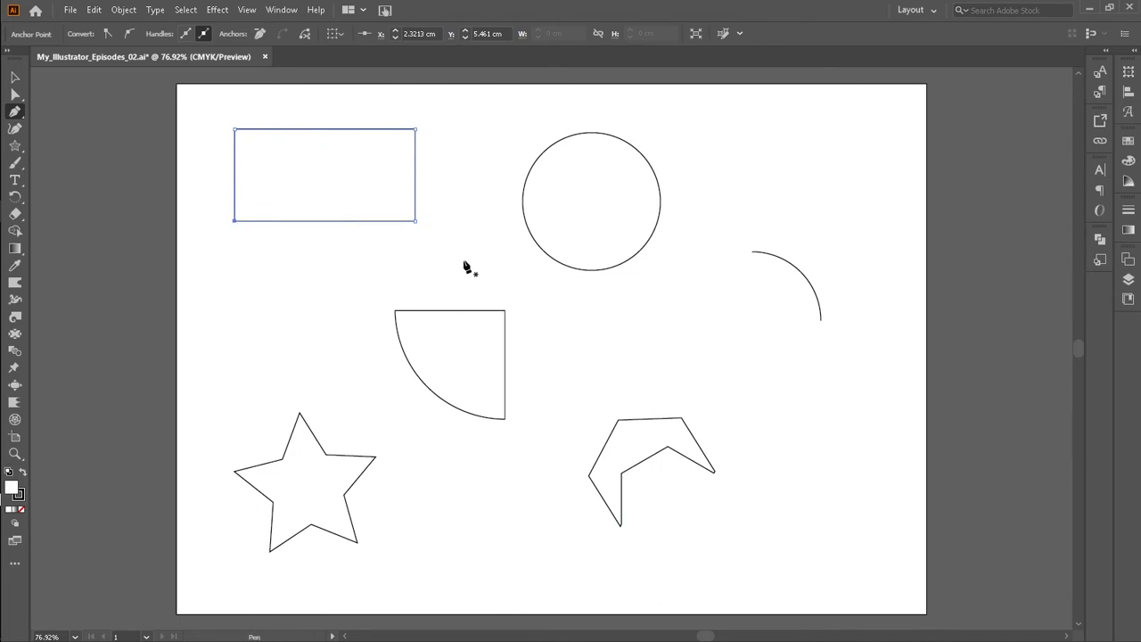
Step: Move the traced rectangle down and to the right of the original and set its stroke to None
key("v")
left_click_drag(303, 188, 349, 239)
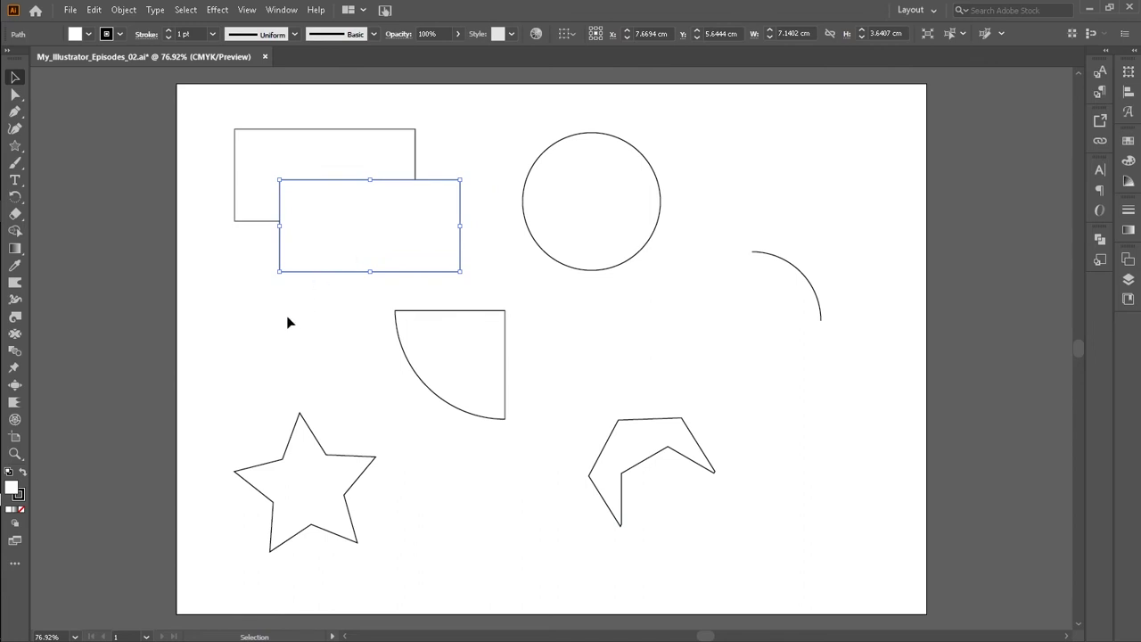
left_click(237, 304)
left_click(326, 242)
left_click(119, 34)
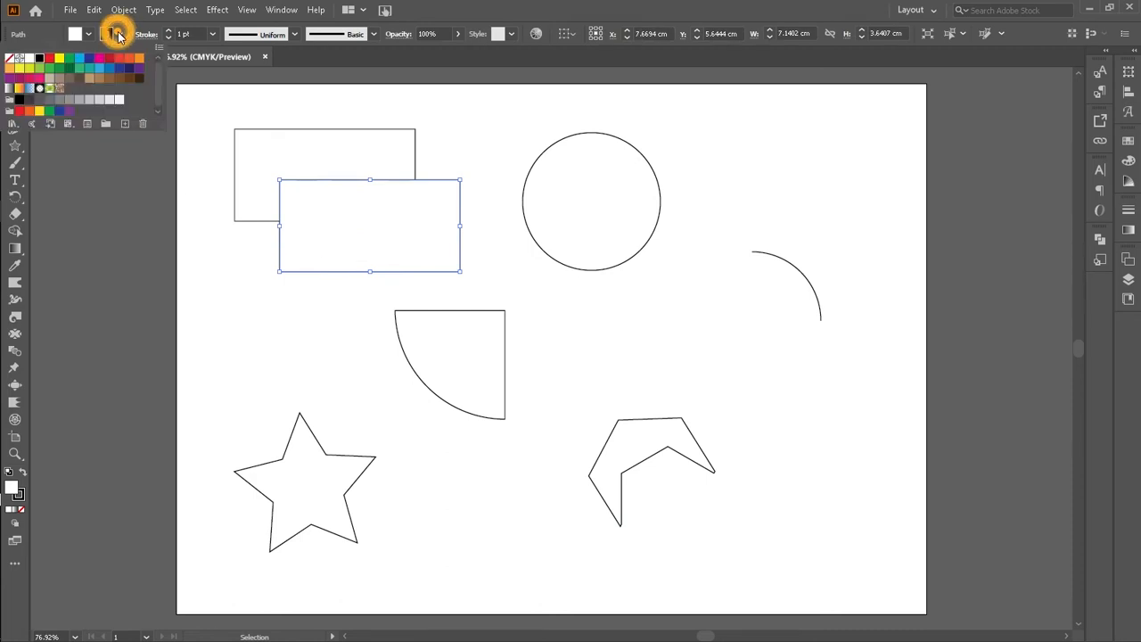
left_click(9, 59)
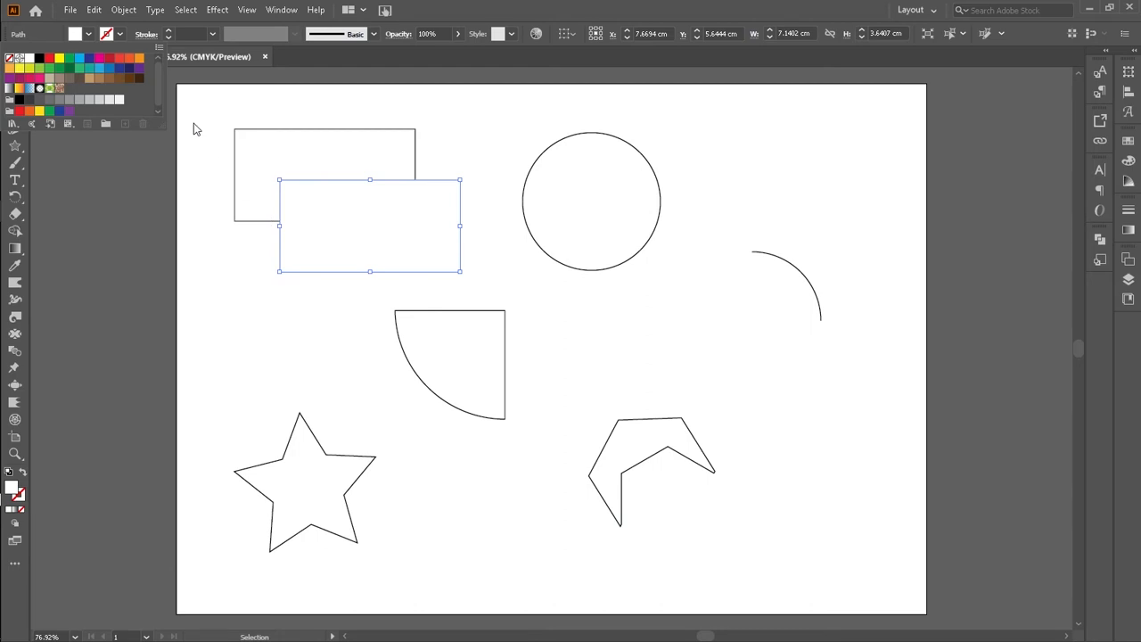
Step: Apply a default Drop Shadow effect to the traced rectangle and move it left over the original's lower edge
left_click(219, 11)
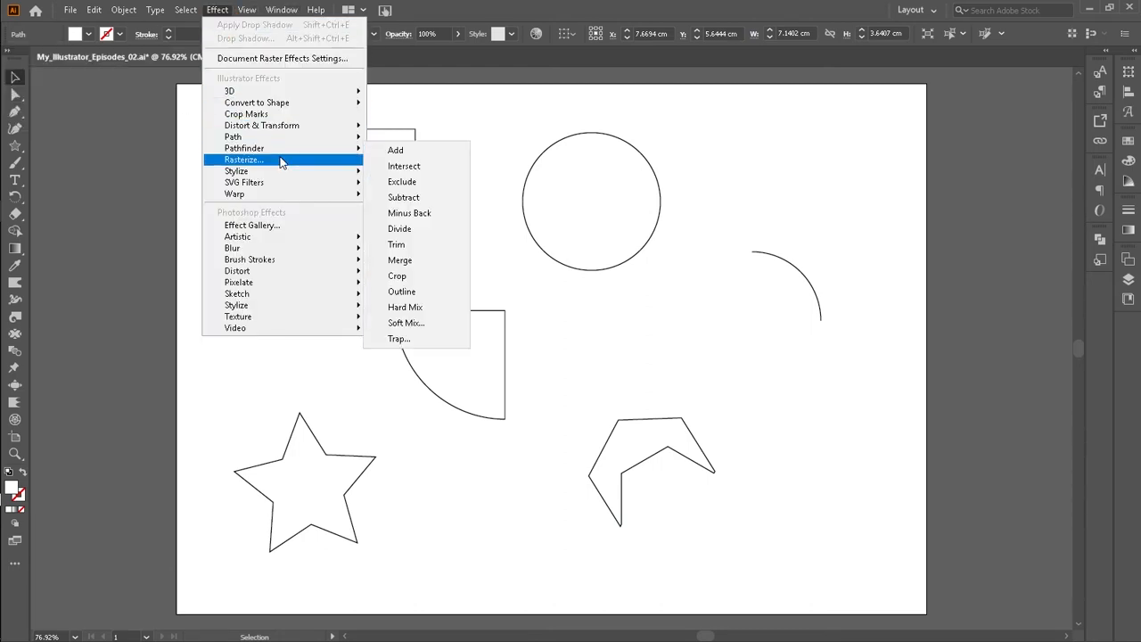
mouse_move(334, 170)
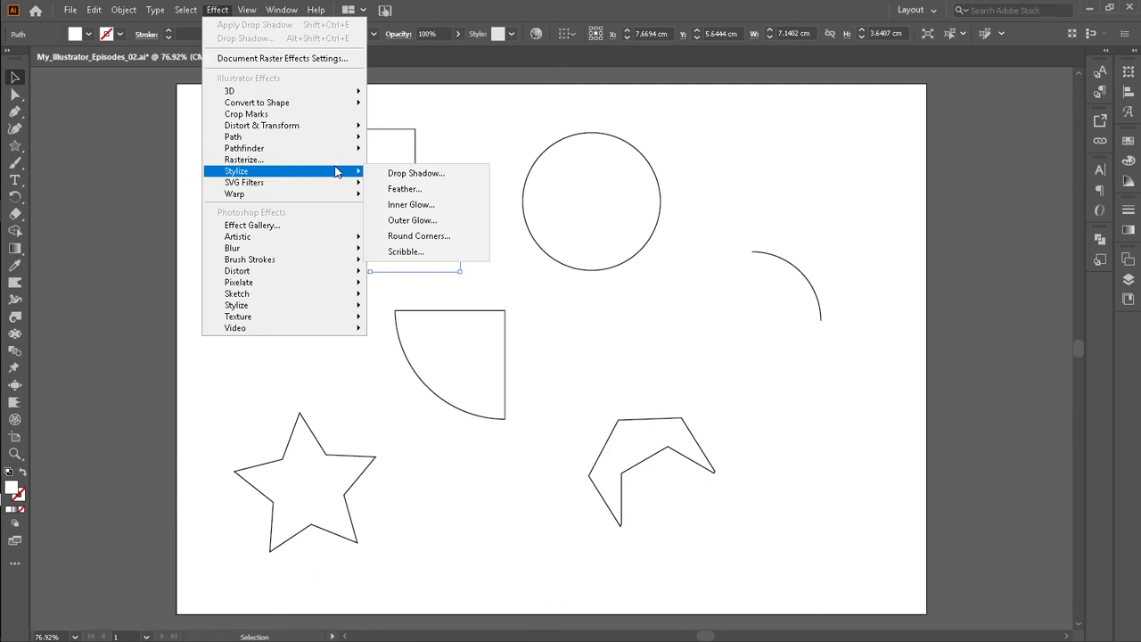
left_click(383, 171)
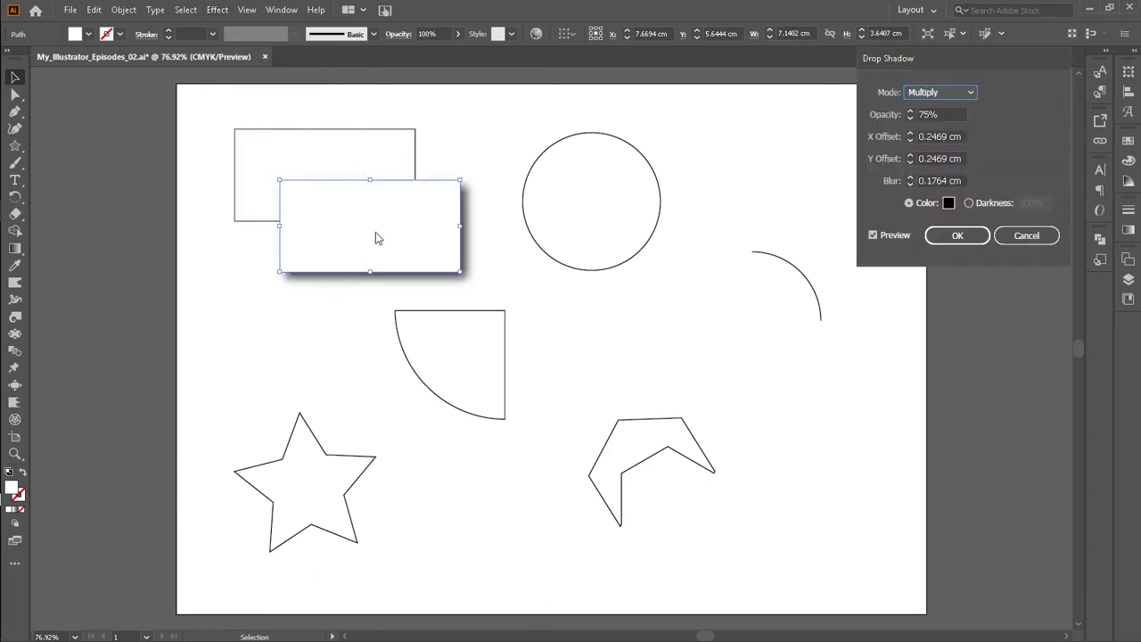
left_click(952, 235)
left_click(509, 123)
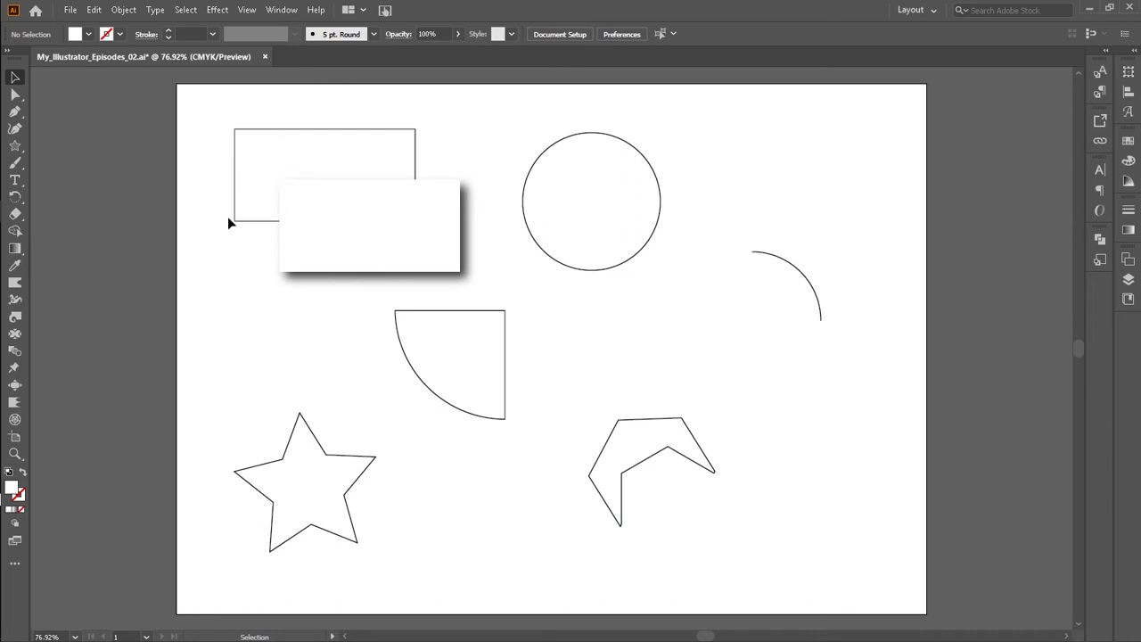
left_click_drag(341, 255, 265, 247)
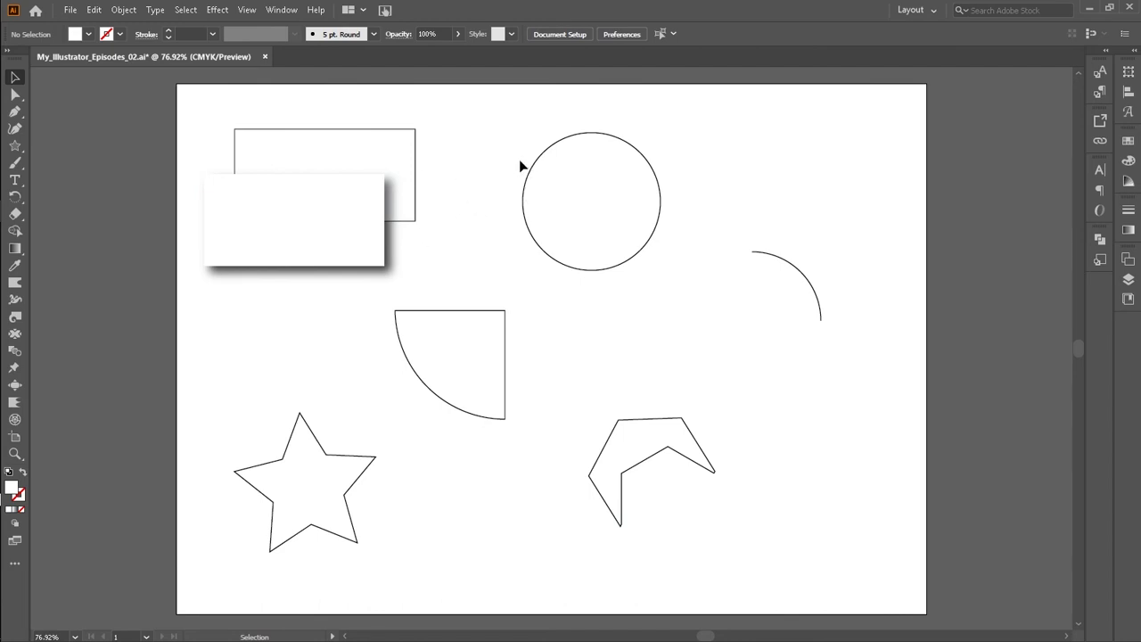
key("p")
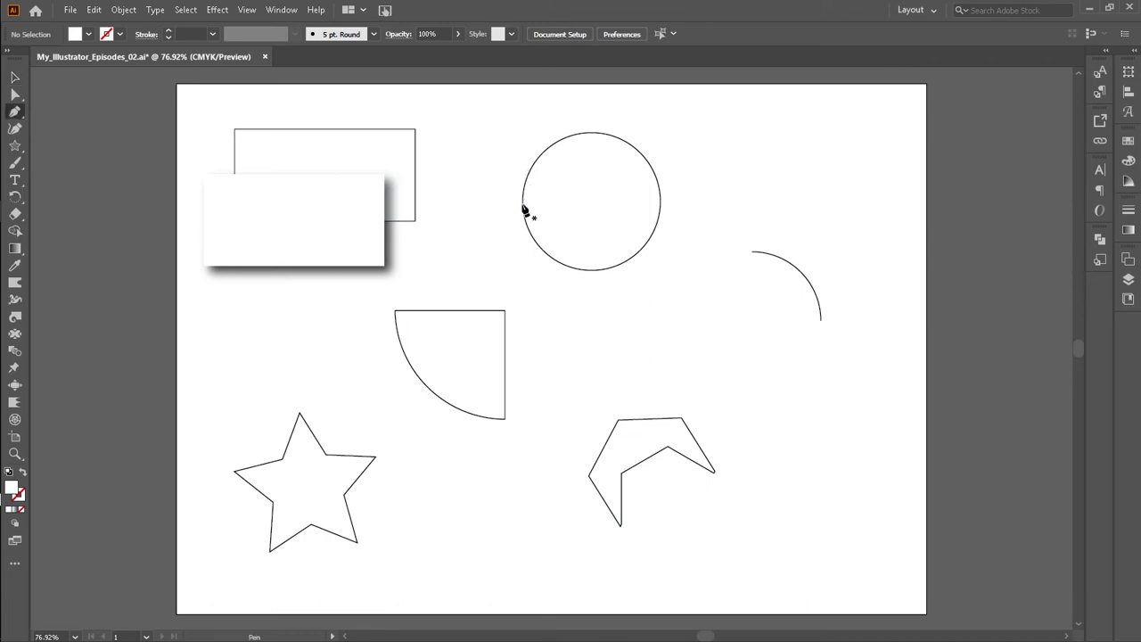
left_click(522, 203)
left_click(15, 76)
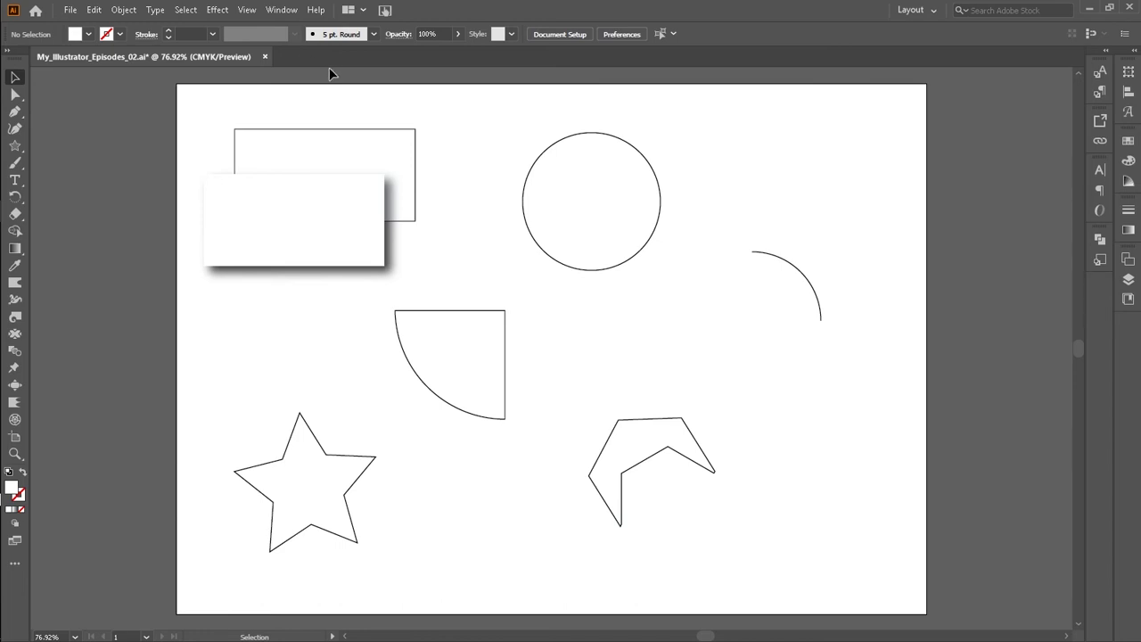
Step: Show the rulers and add a horizontal and a vertical guide through the circle's centre
key("ctrl+r")
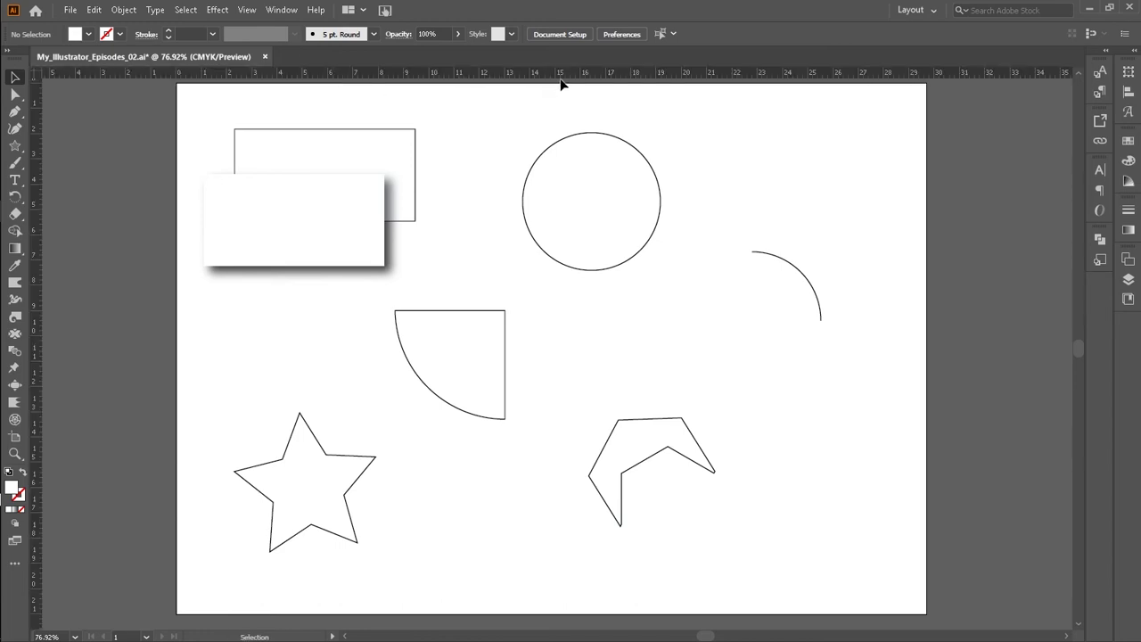
left_click_drag(571, 75, 576, 208)
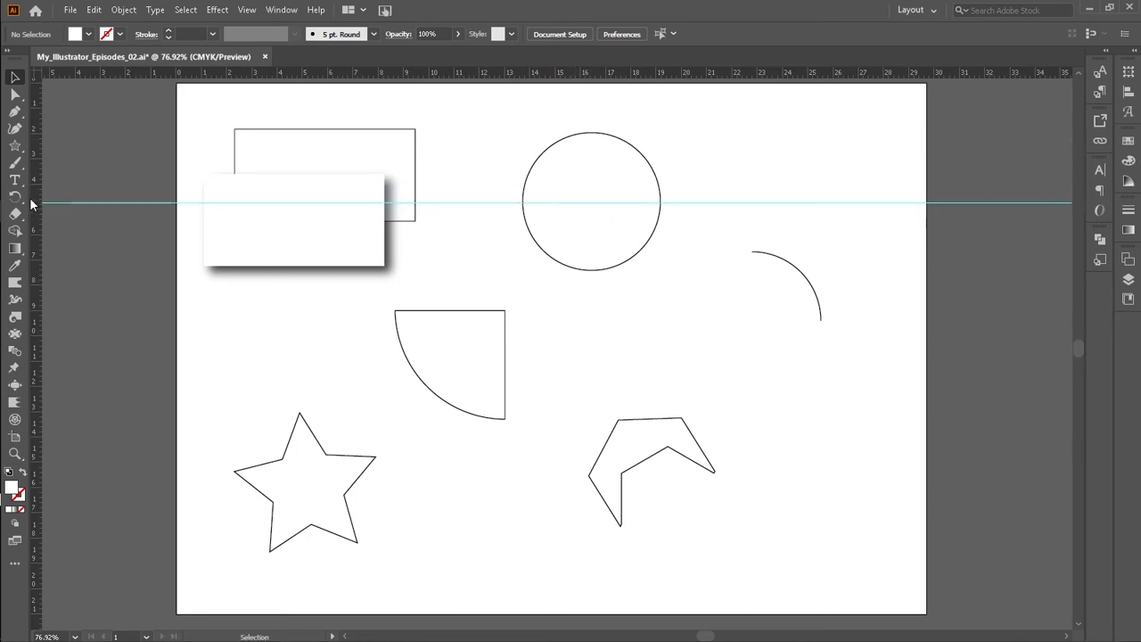
left_click_drag(557, 226, 591, 225)
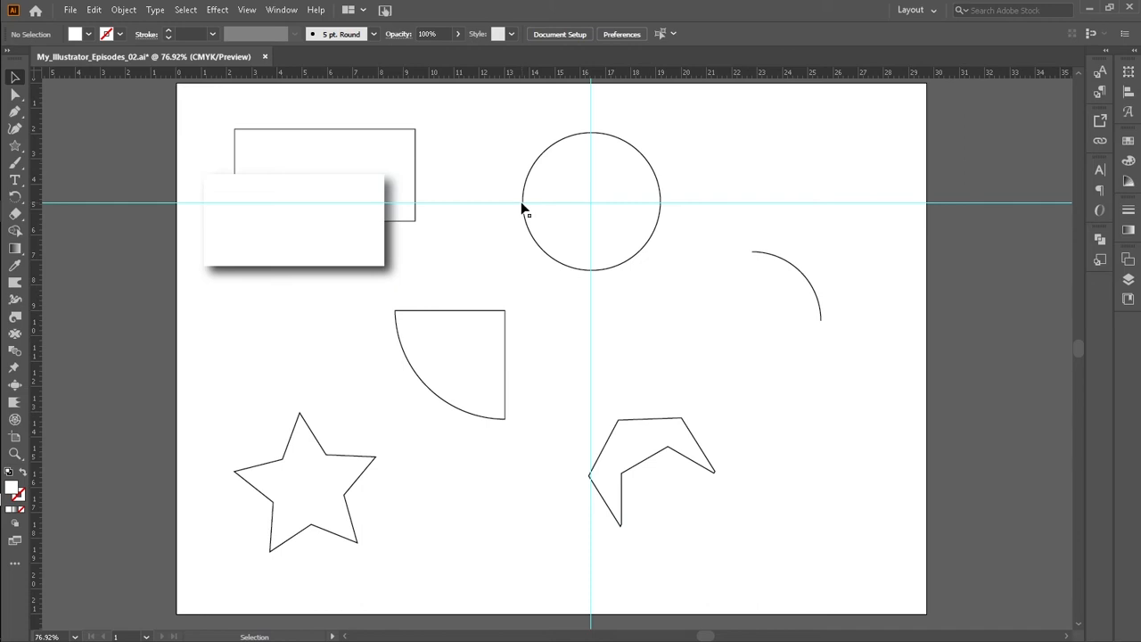
Step: Start tracing the circle with the Pen tool from its left point and drag out a smooth anchor at its top
key("p")
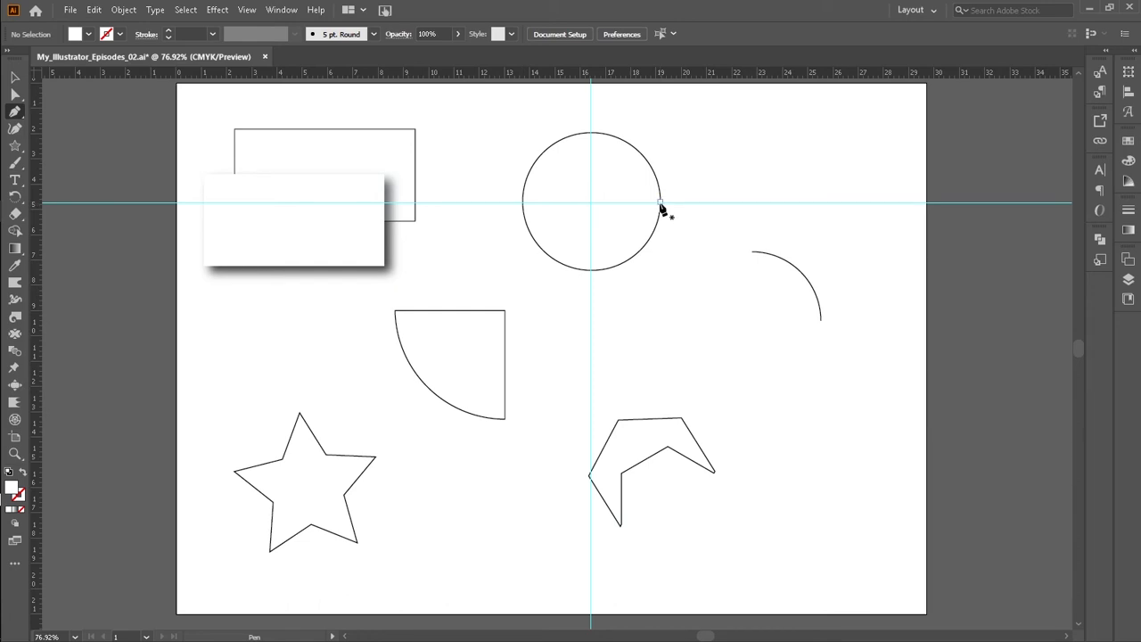
left_click(522, 202)
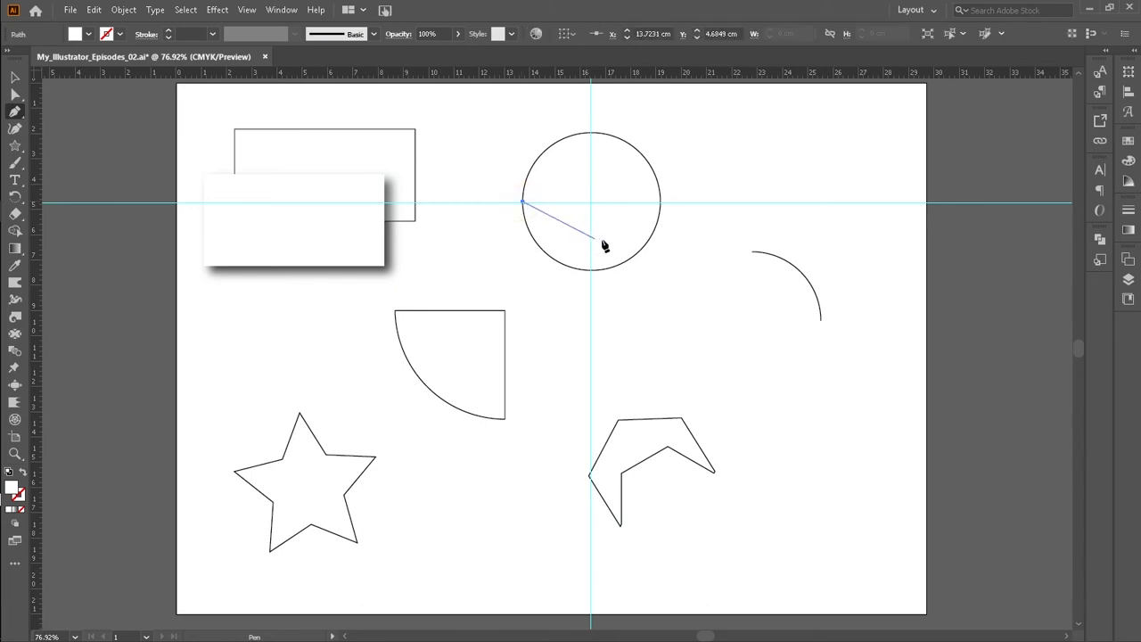
left_click(591, 133)
left_click_drag(591, 133, 665, 126)
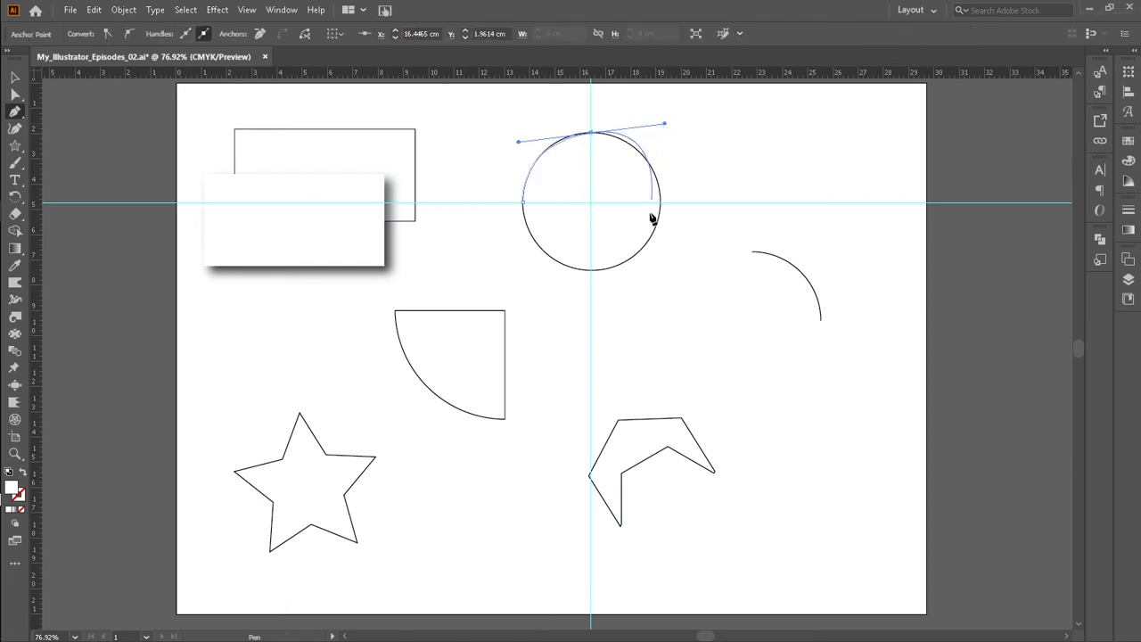
key("ctrl+z")
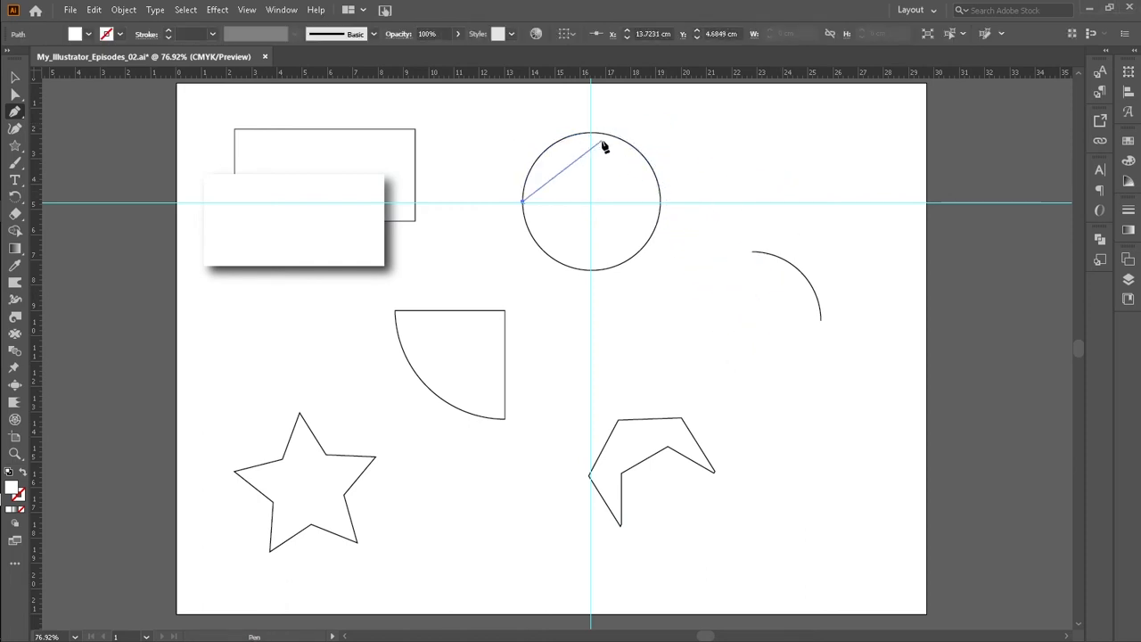
left_click_drag(591, 133, 664, 131)
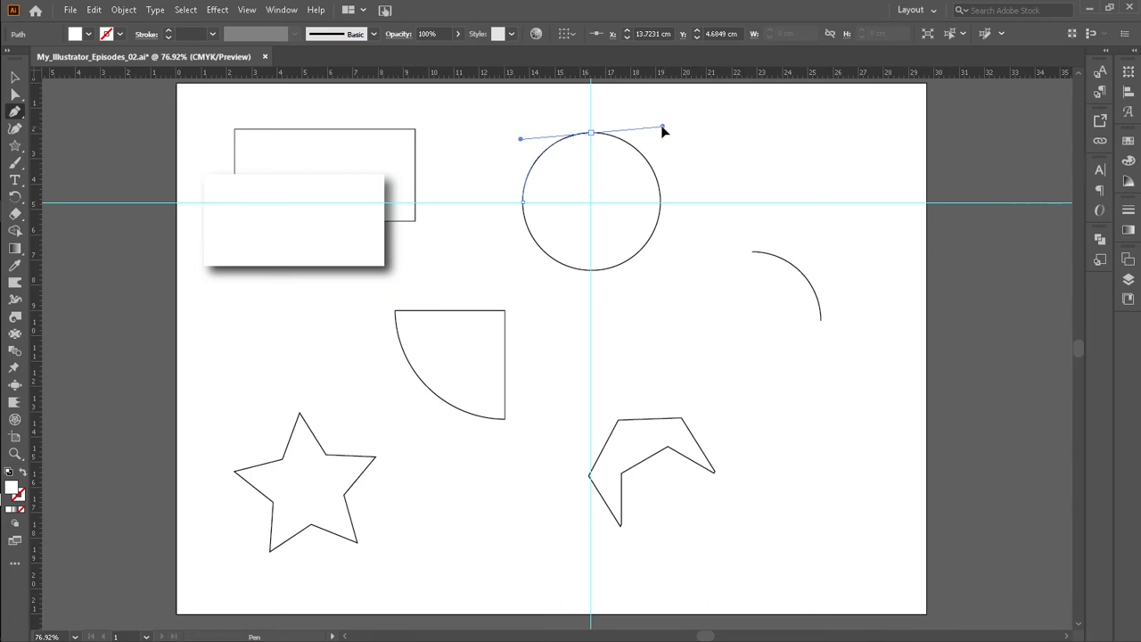
left_click_drag(663, 132, 663, 130)
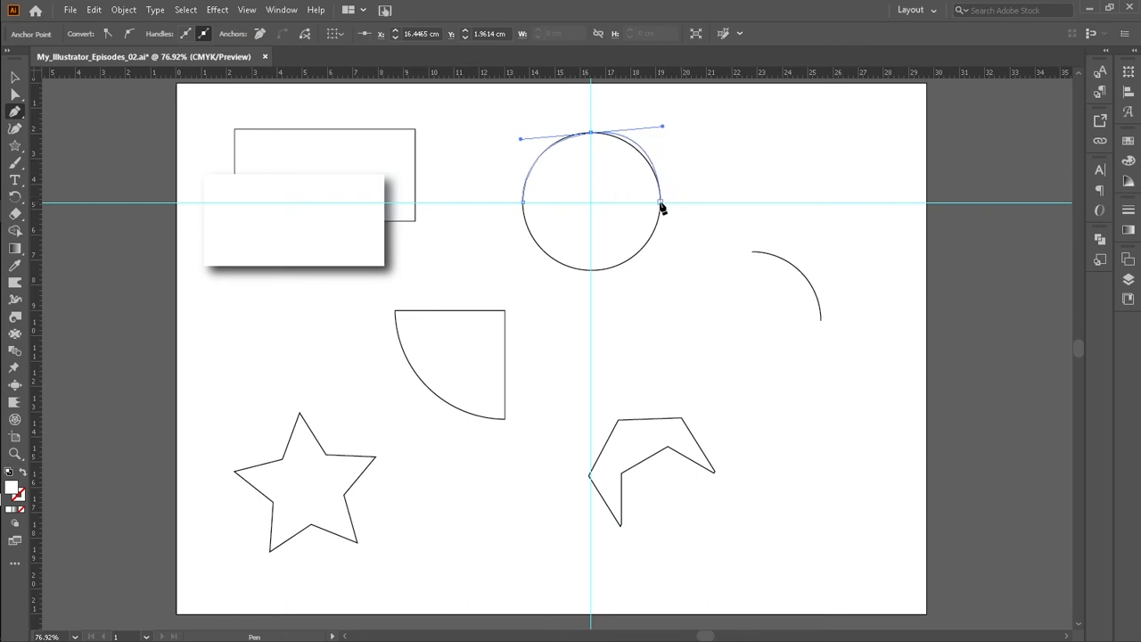
Step: Add smooth anchors at the circle's right and bottom points and close the path back at the left point
left_click_drag(660, 204, 763, 193)
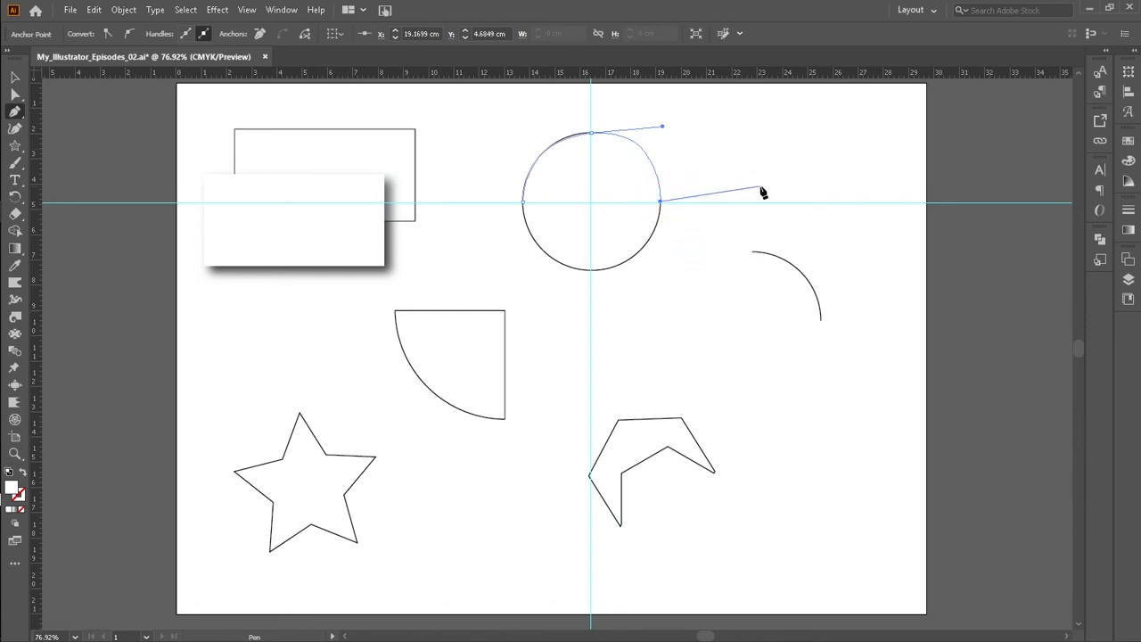
key("ctrl+z")
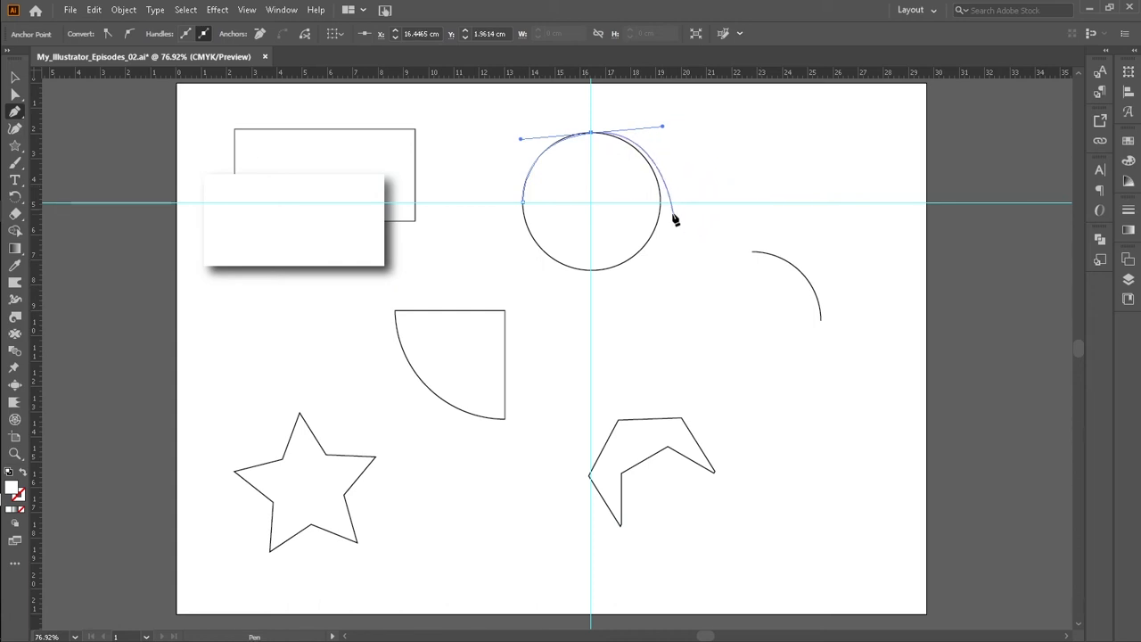
left_click_drag(660, 202, 708, 202)
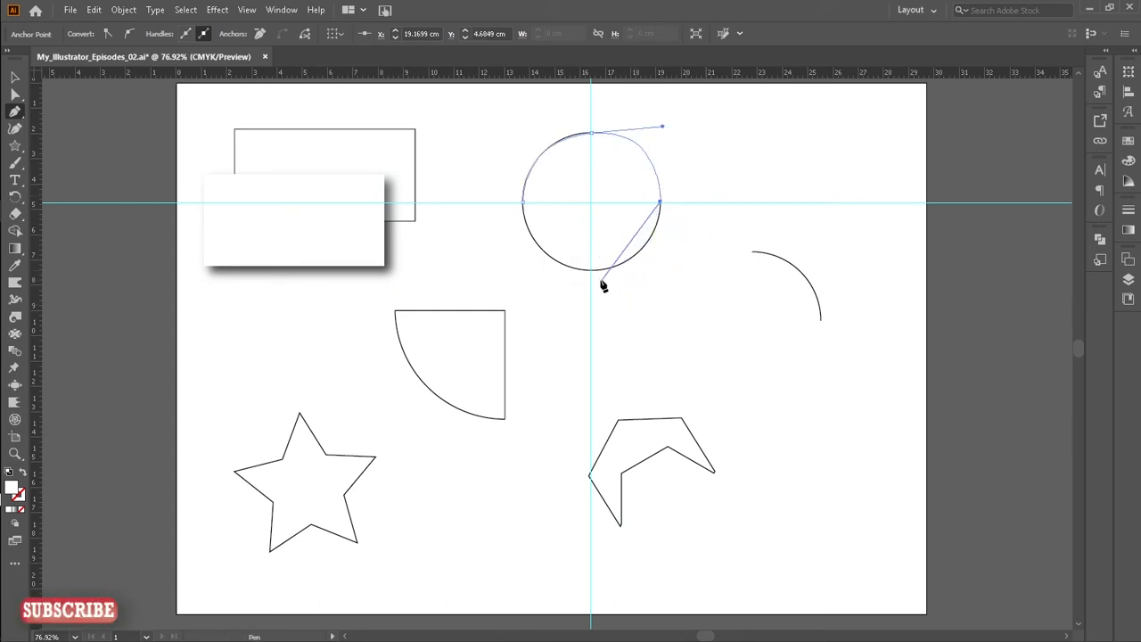
left_click_drag(591, 269, 522, 273)
left_click(523, 203)
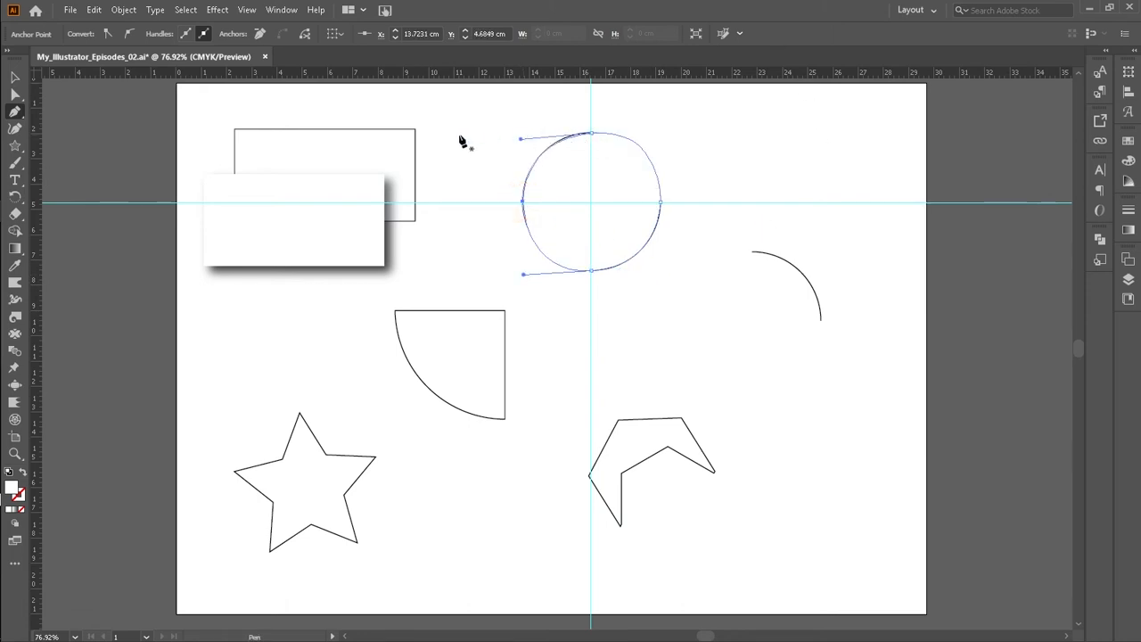
key("v")
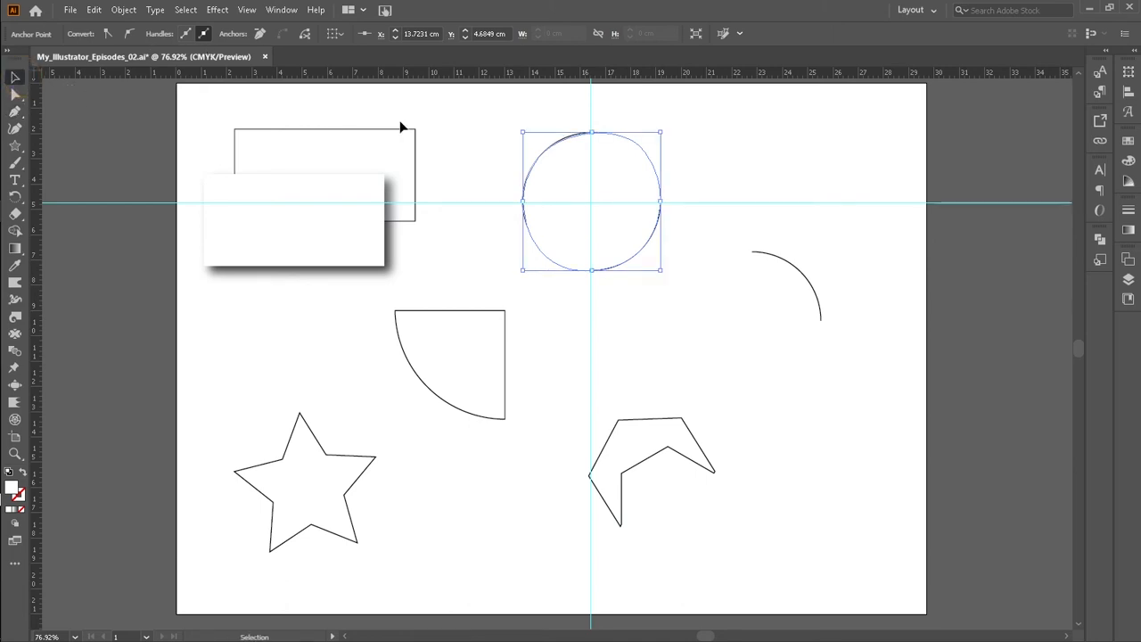
left_click(597, 138)
key("p")
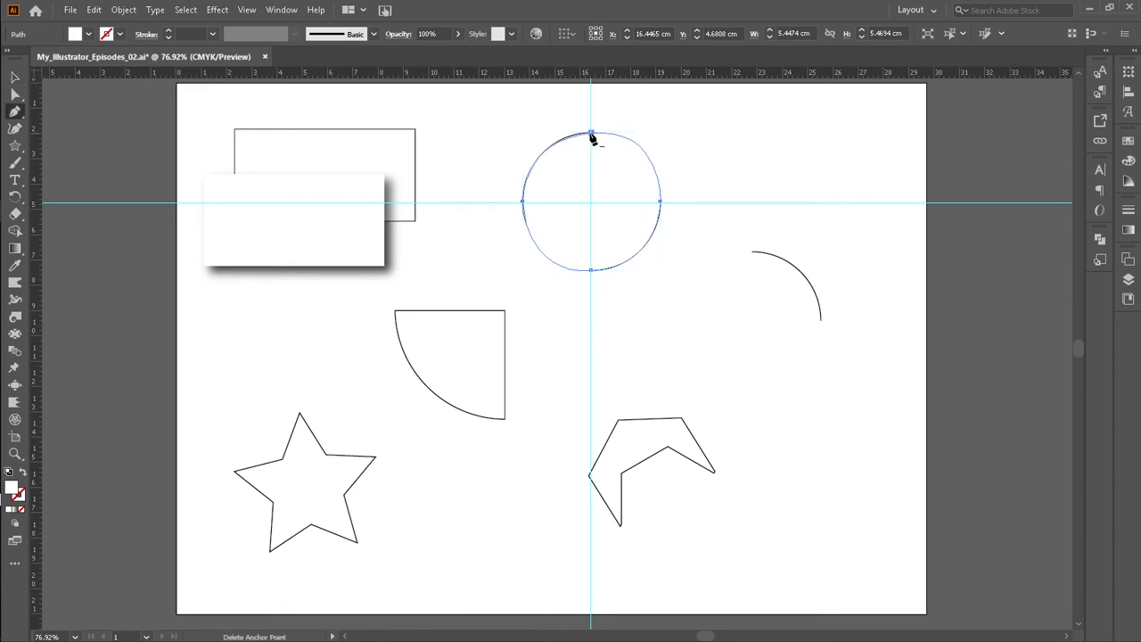
left_click(590, 133)
key("ctrl+z")
Step: Refine the traced circle's curve by adjusting the handles of its top and left anchors with the Direct Selection tool
left_click(14, 94)
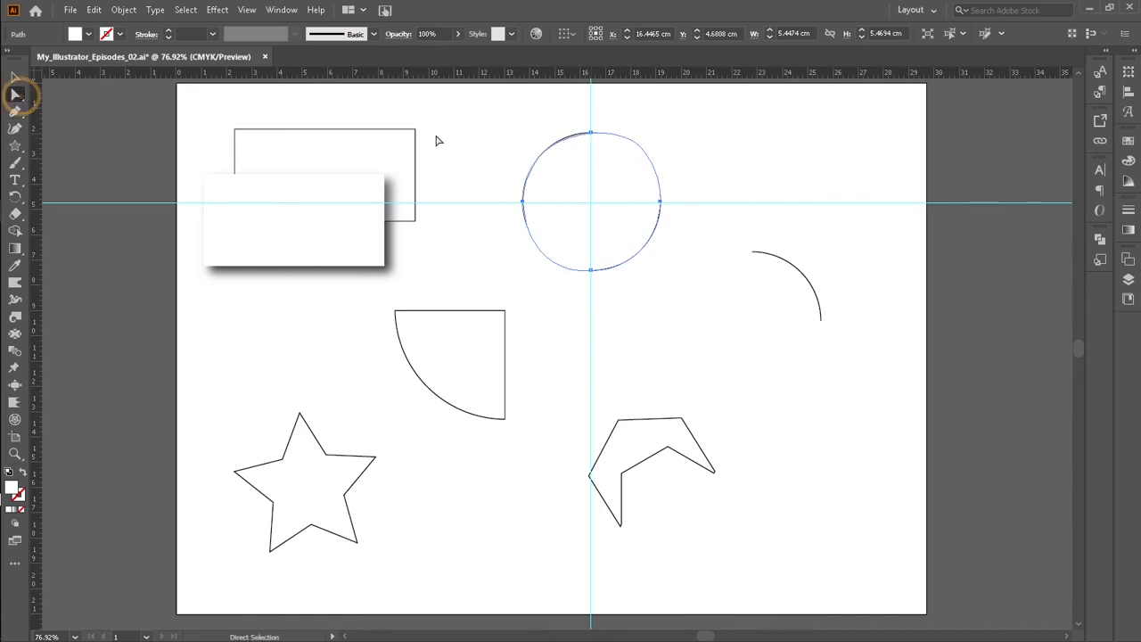
left_click(591, 134)
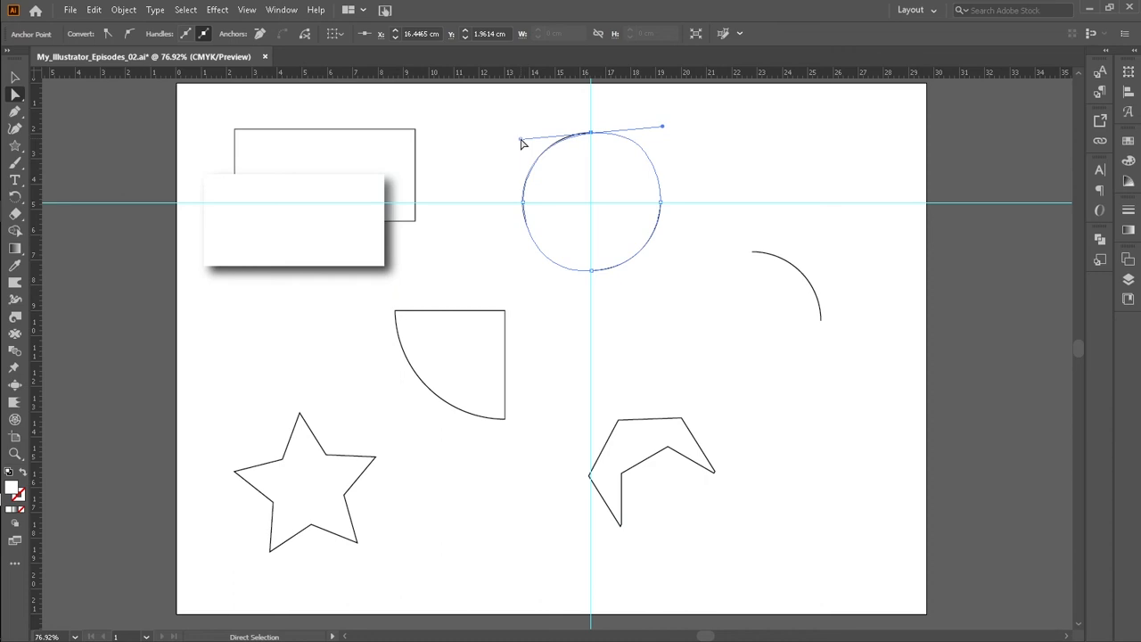
mouse_move(521, 140)
left_mouse_down()
mouse_move(509, 98)
mouse_move(521, 135)
left_mouse_up()
mouse_move(663, 127)
left_mouse_down()
mouse_move(669, 112)
mouse_move(663, 144)
left_mouse_up()
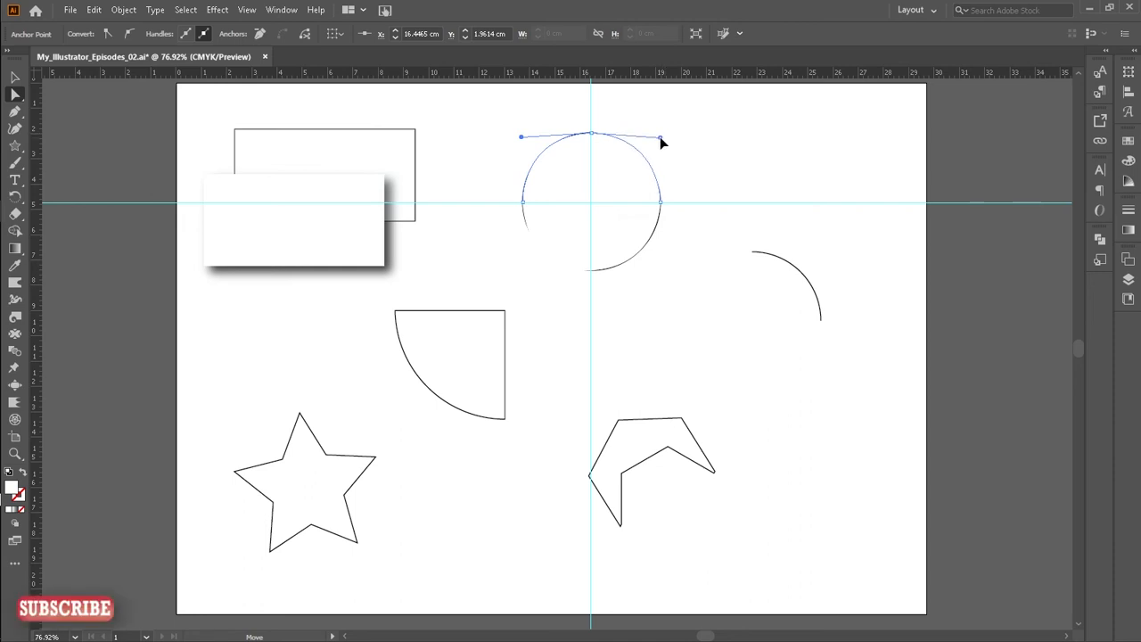
left_click_drag(659, 136, 660, 134)
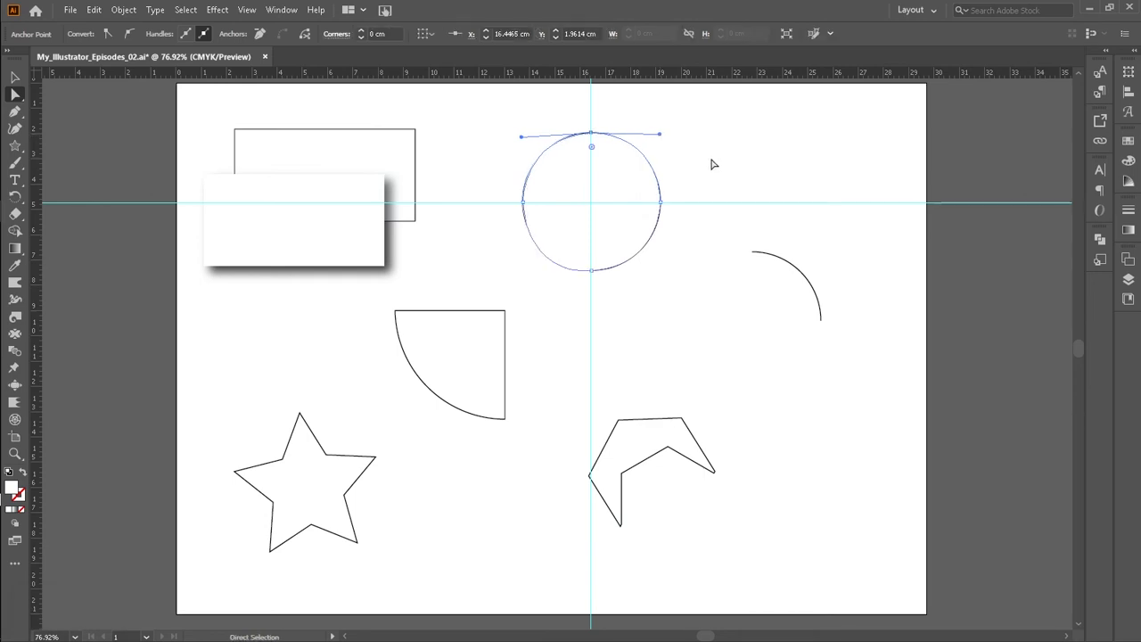
left_click(523, 202)
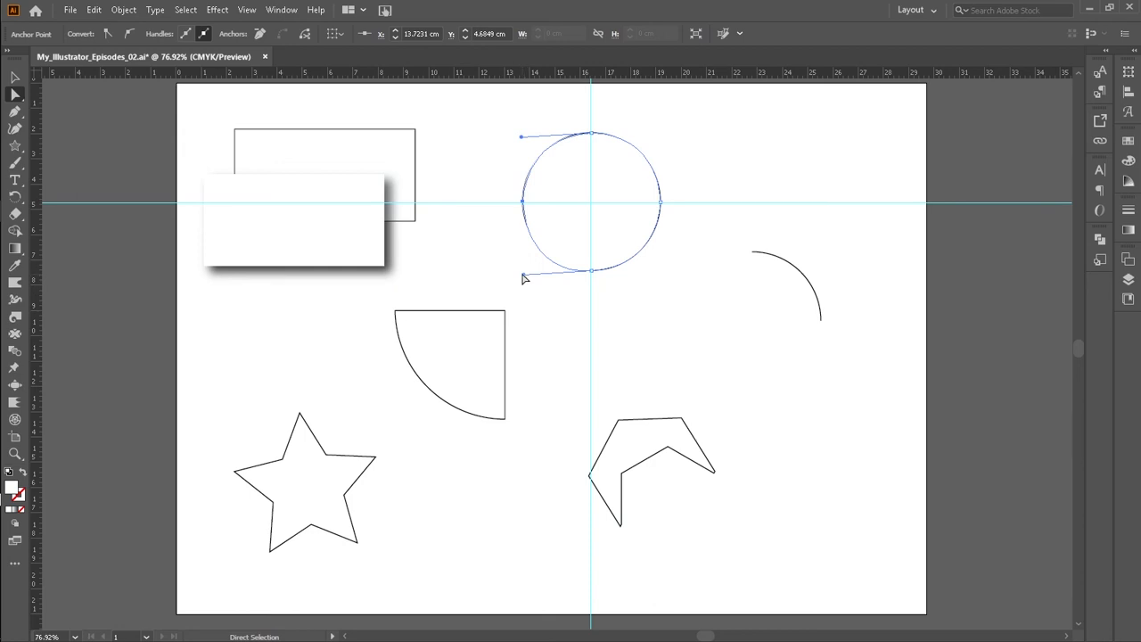
left_click_drag(522, 276, 527, 262)
left_click(15, 77)
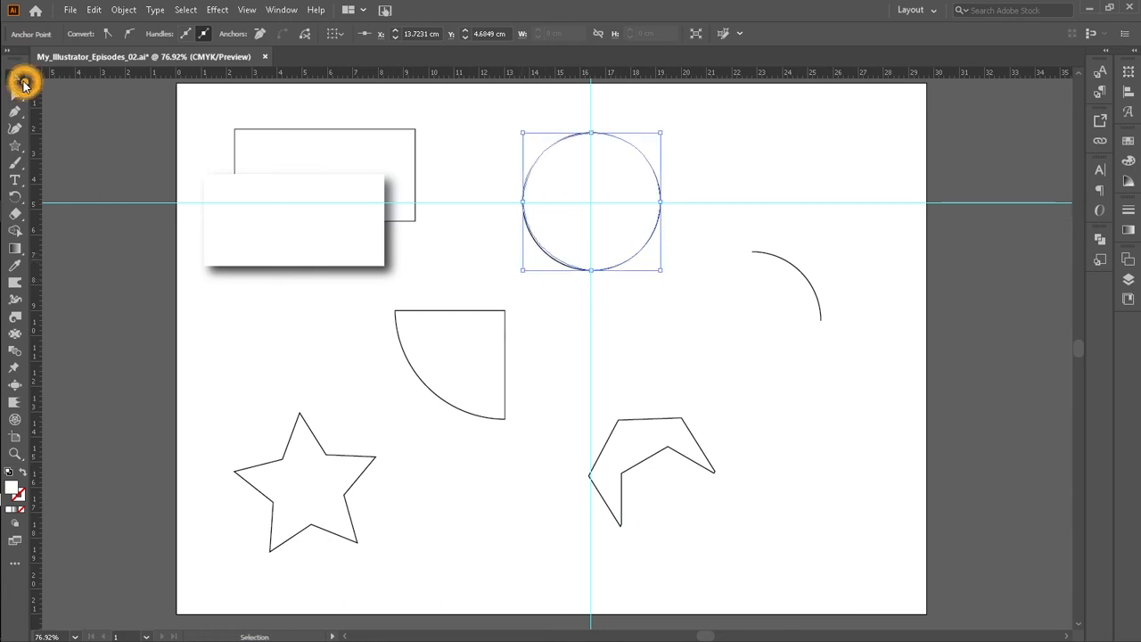
left_click(779, 158)
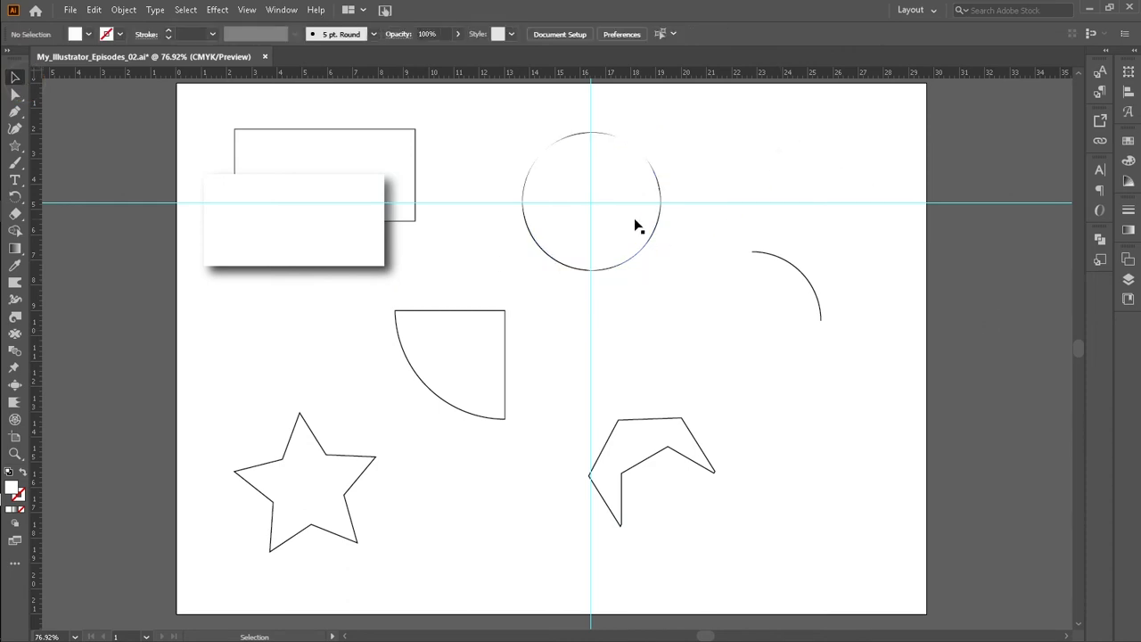
Step: Apply a Drop Shadow to the traced circle and place it overlapping the original circle's upper right
left_click_drag(635, 225, 680, 246)
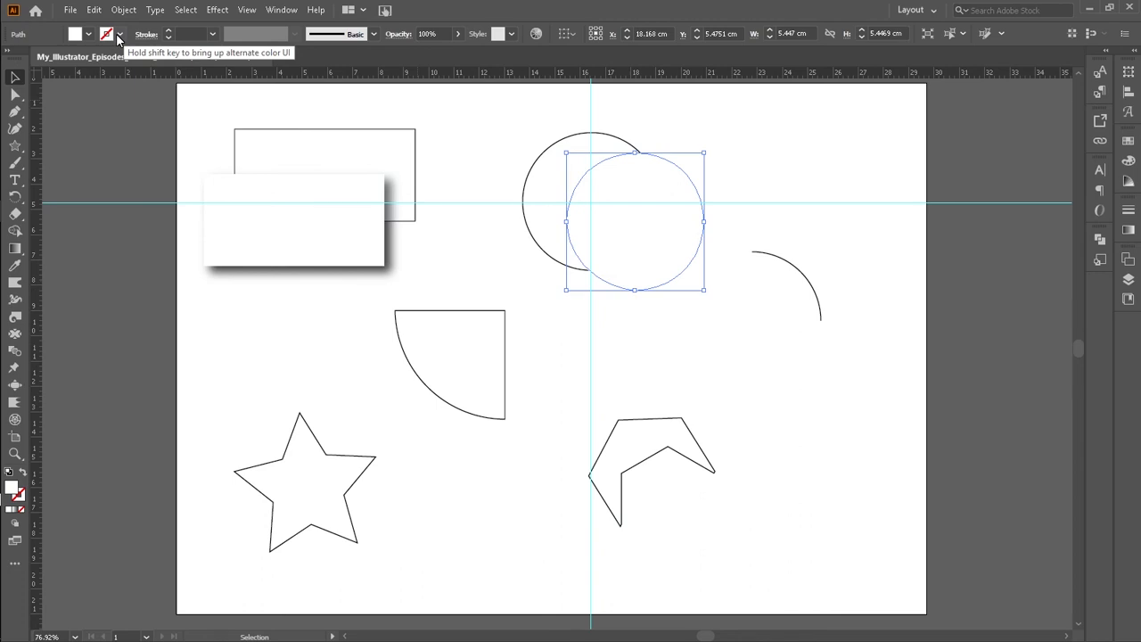
left_click(215, 10)
mouse_move(243, 12)
left_click(223, 26)
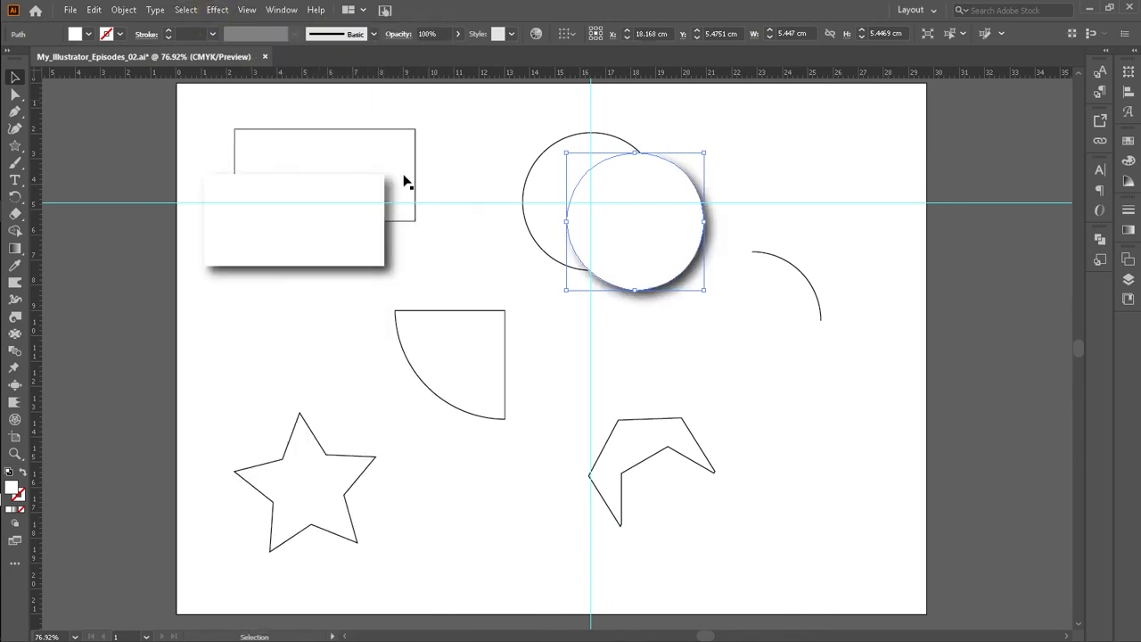
left_click(799, 136)
left_click_drag(677, 224, 692, 184)
left_click(762, 167)
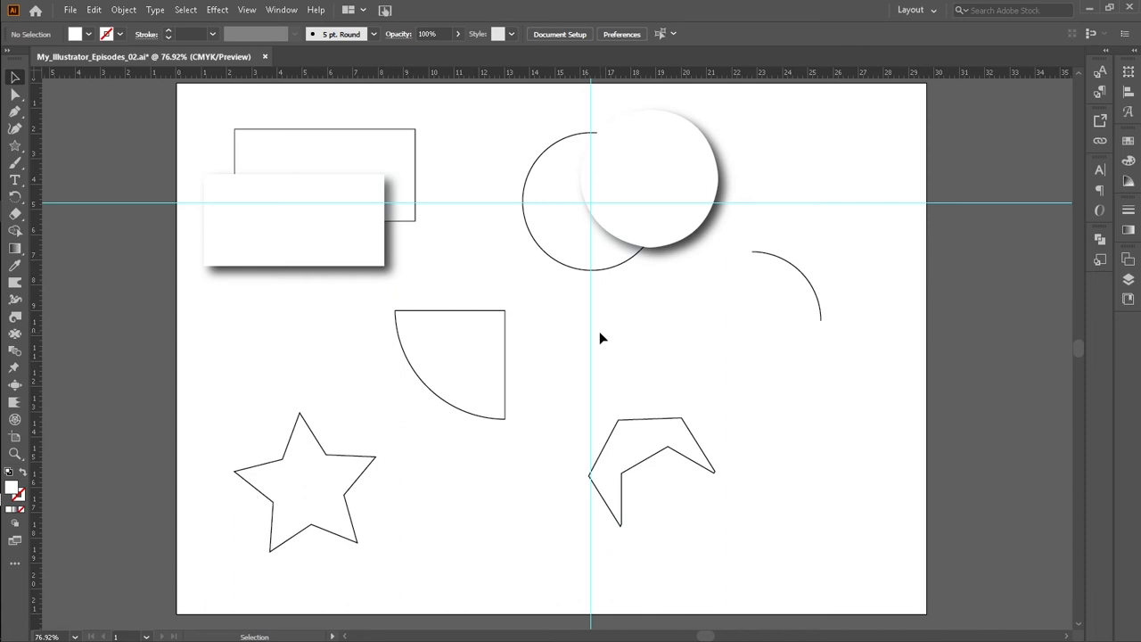
Step: Move the original circle down so it sits below the shadowed circle
left_click(555, 255)
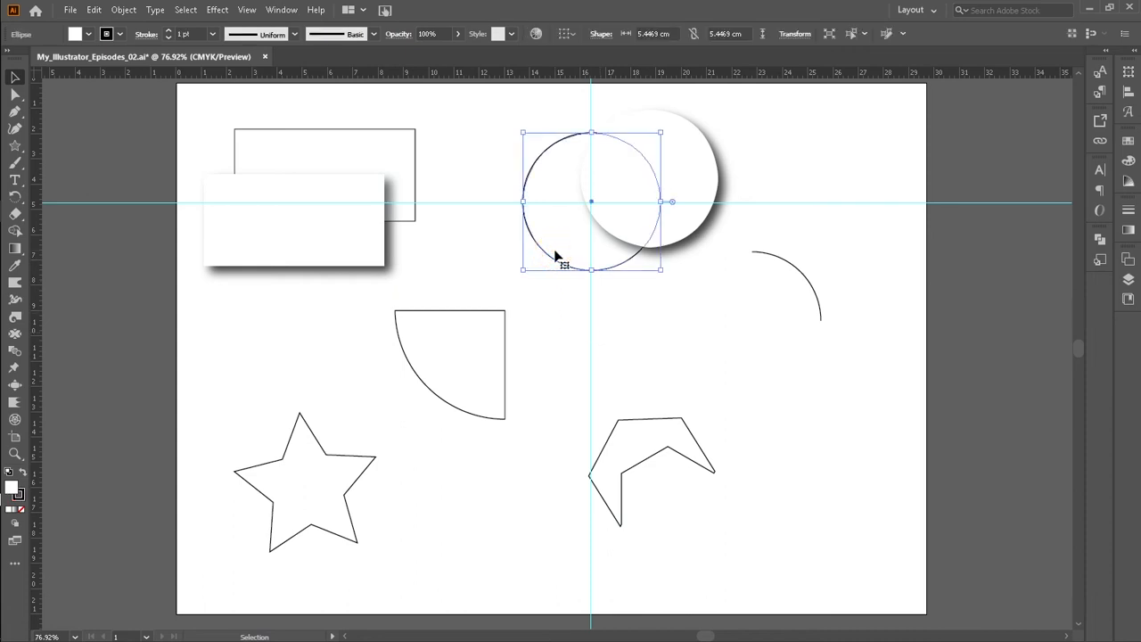
left_click(555, 253)
left_click_drag(554, 254, 567, 329)
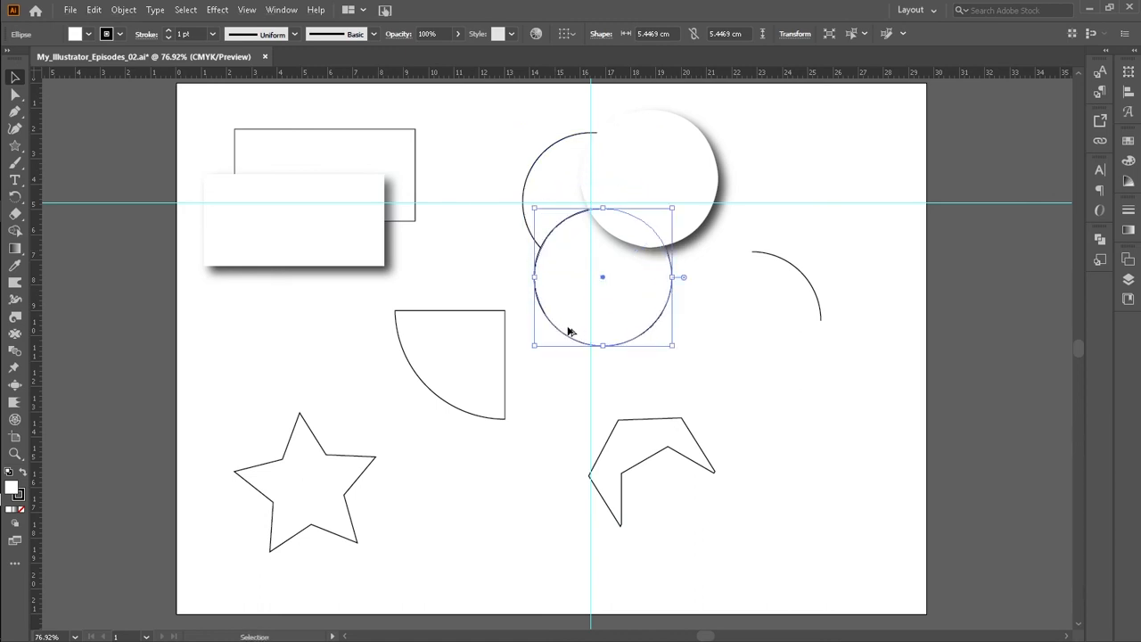
left_click(762, 134)
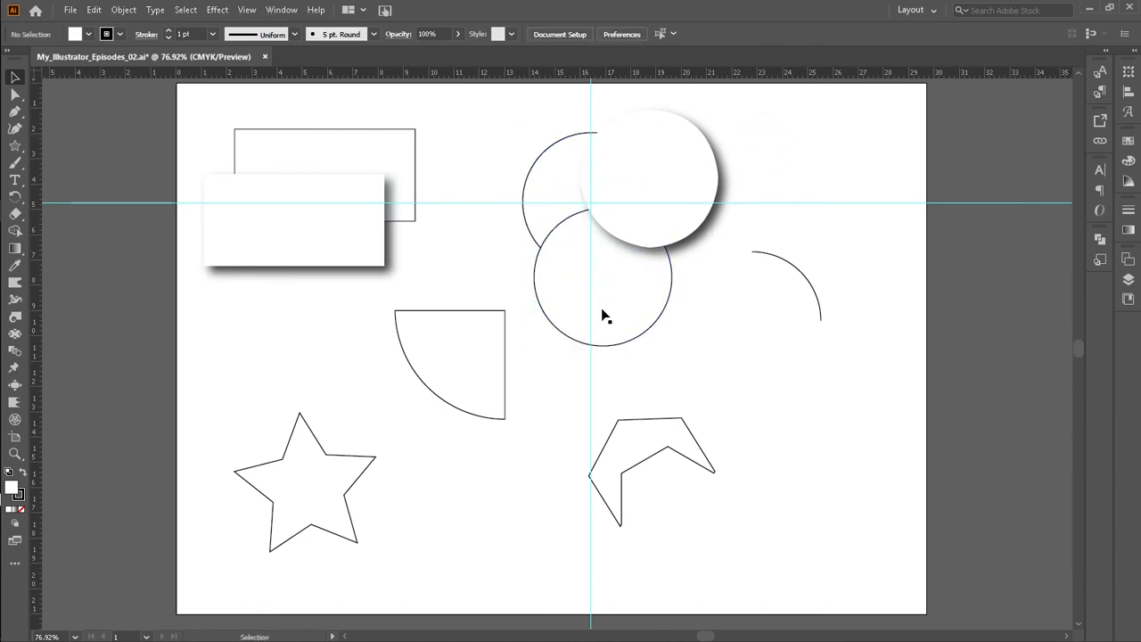
Step: Move the rectangle outline down and to the right so it sits partly behind the shadowed rectangle
left_click(408, 157)
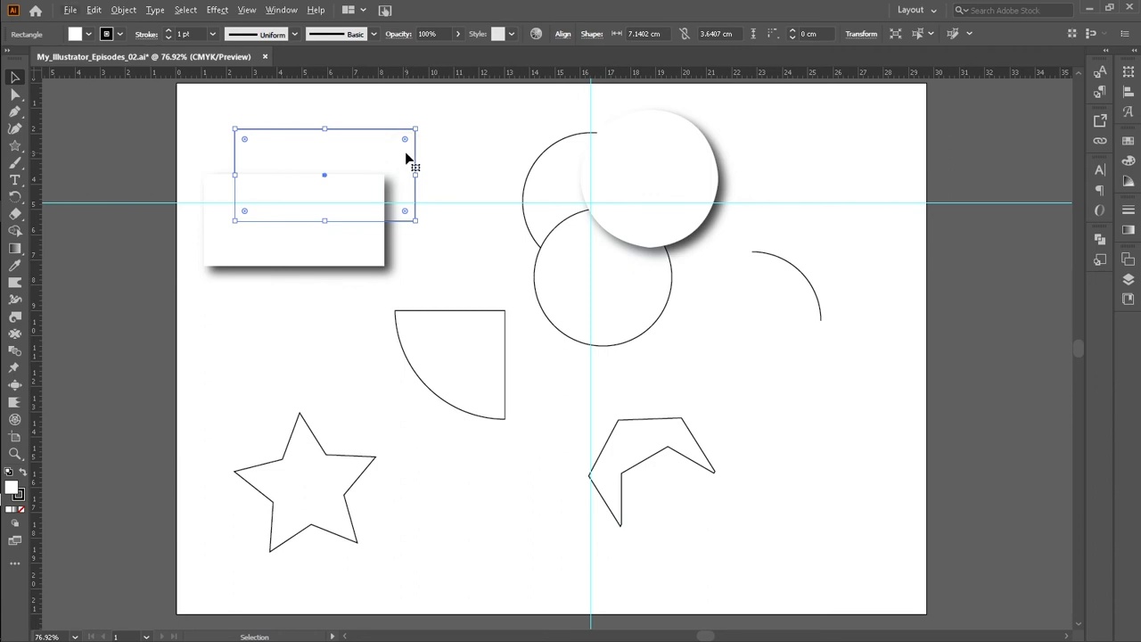
left_click_drag(405, 153, 455, 183)
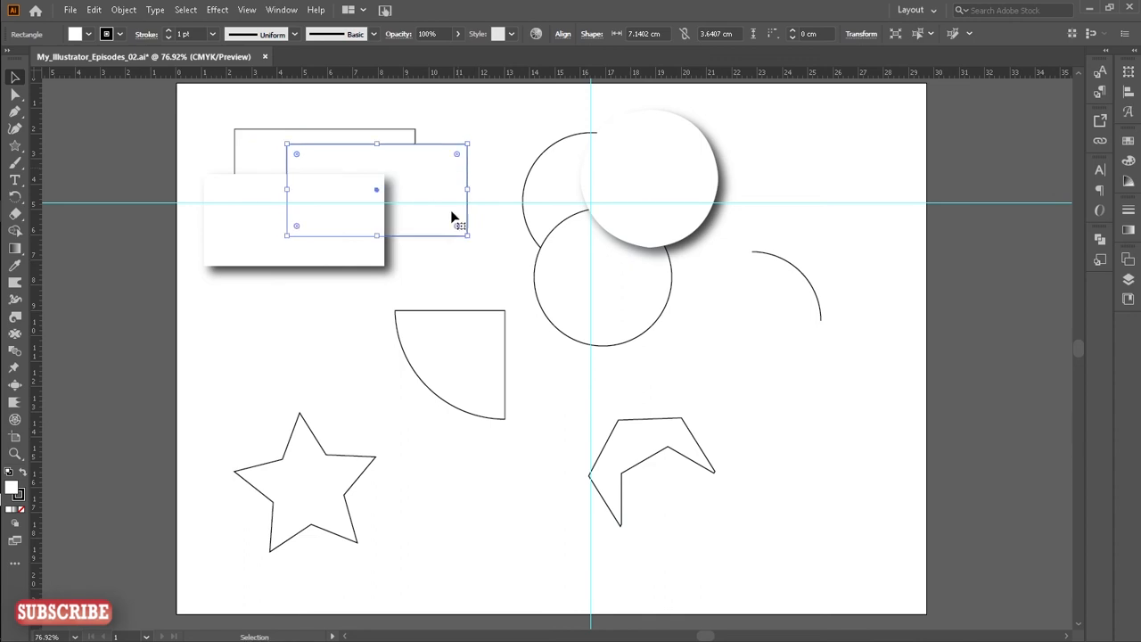
left_click(283, 377)
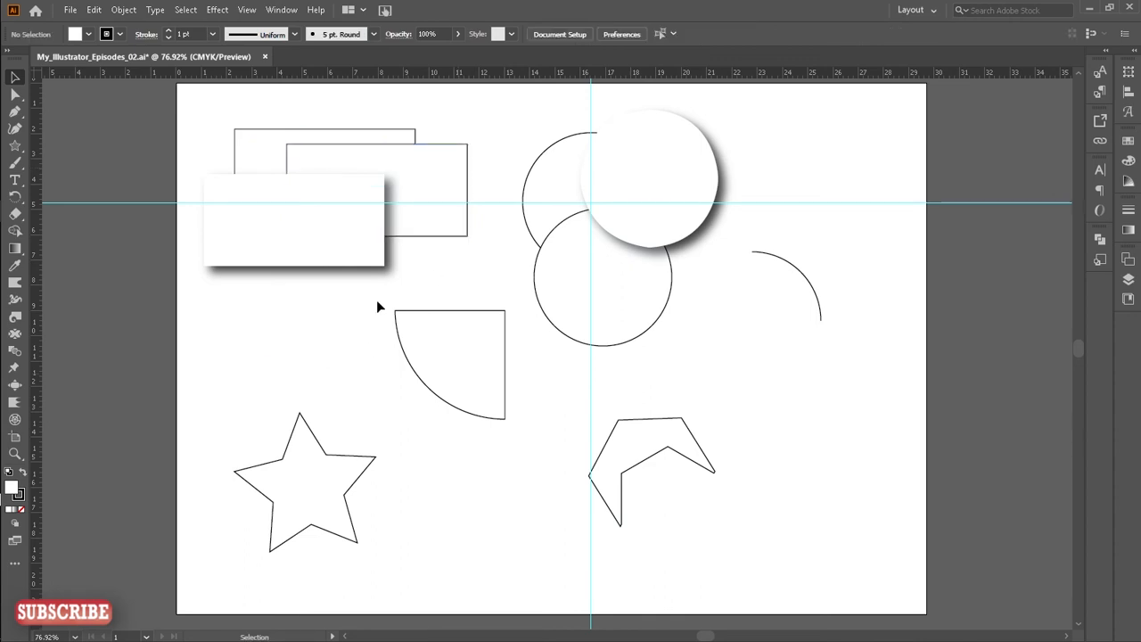
left_click_drag(438, 222, 429, 265)
left_click(275, 351)
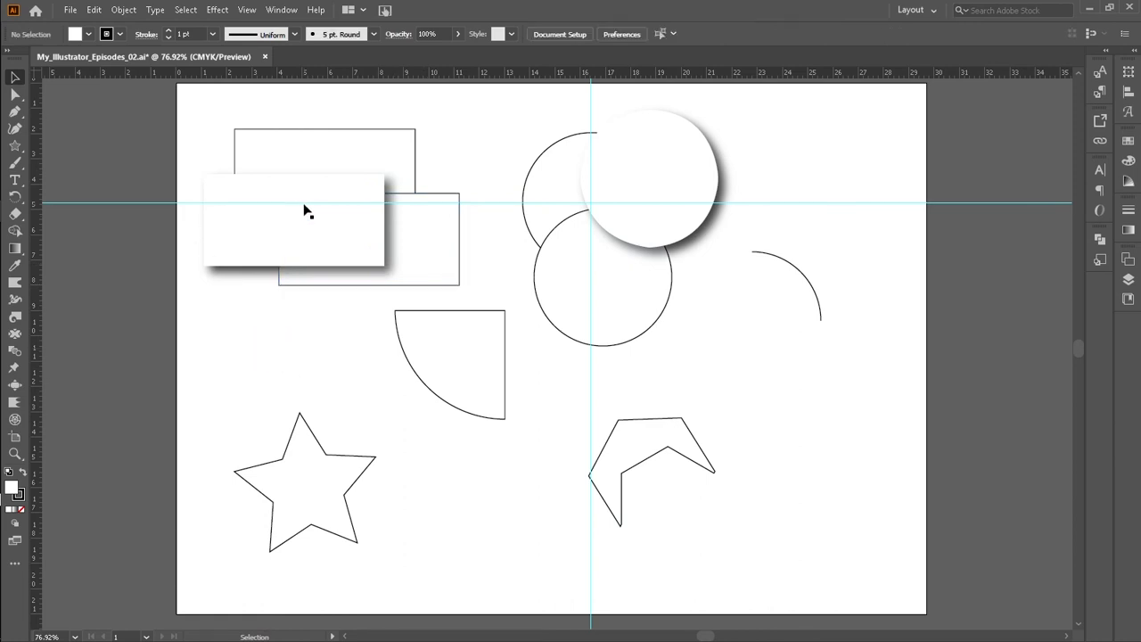
left_click_drag(413, 282, 409, 234)
left_click(259, 355)
Step: Move the original circle up and left, then nudge the shadowed circle slightly right and down
left_click_drag(597, 264, 567, 225)
left_click(674, 168)
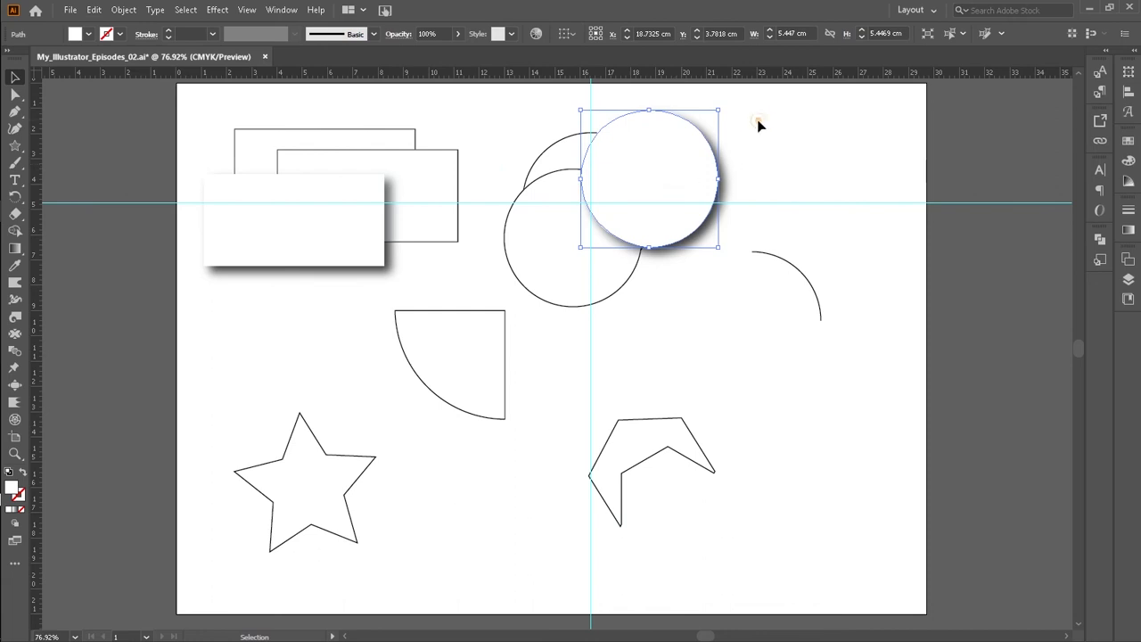
left_click(754, 135)
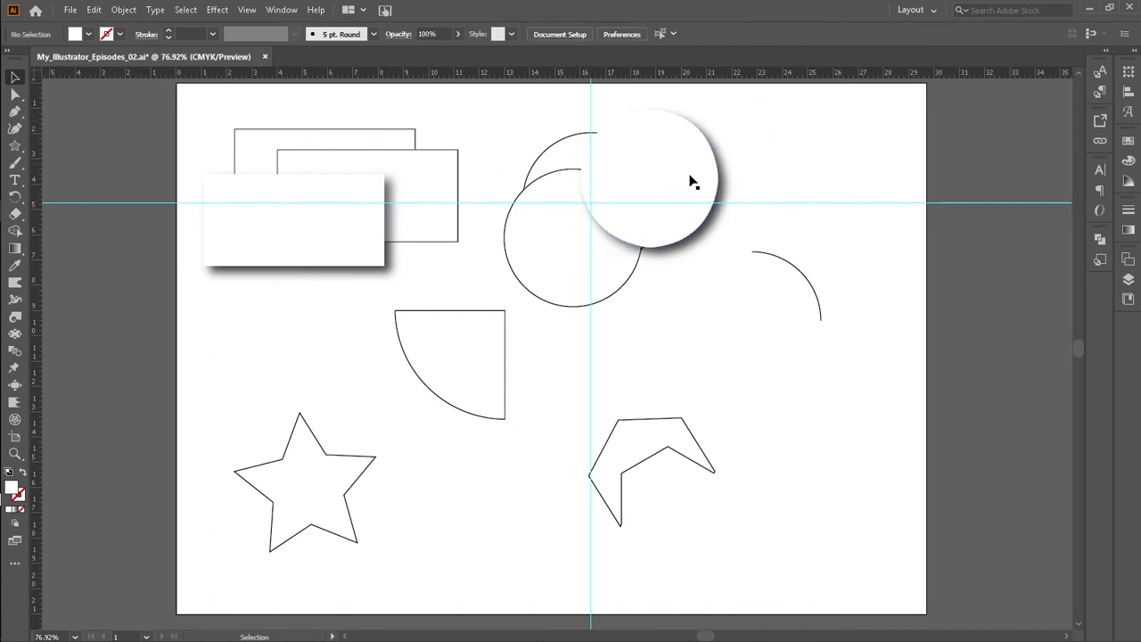
left_click_drag(704, 183, 710, 186)
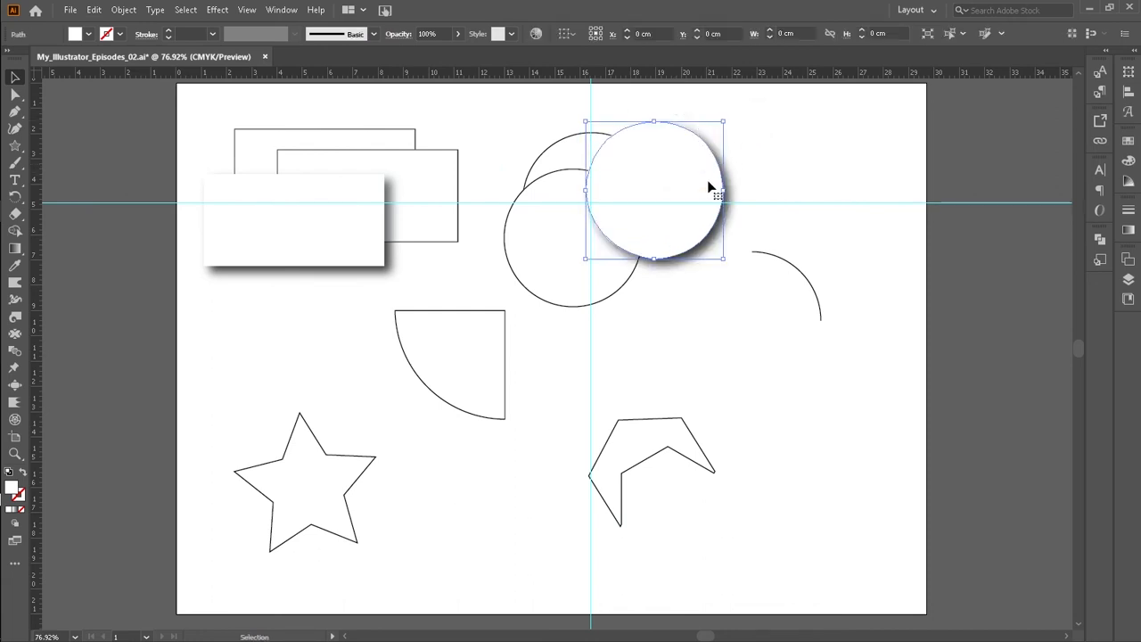
left_click(848, 127)
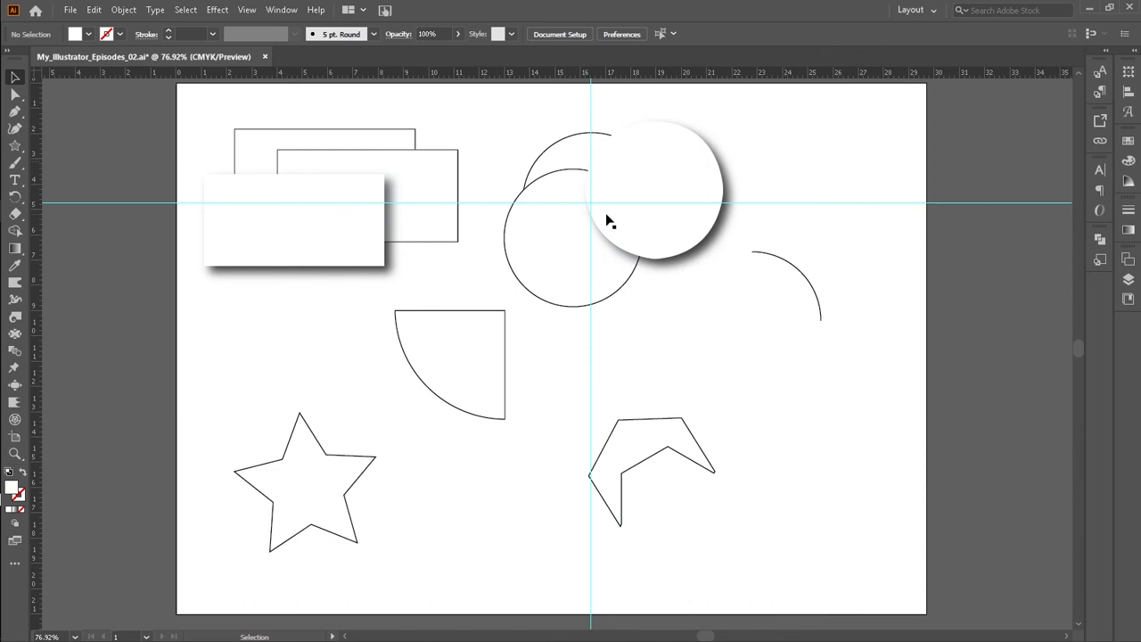
Step: Nudge the quarter-circle shape slightly downward
scroll(479, 416, "up", 2)
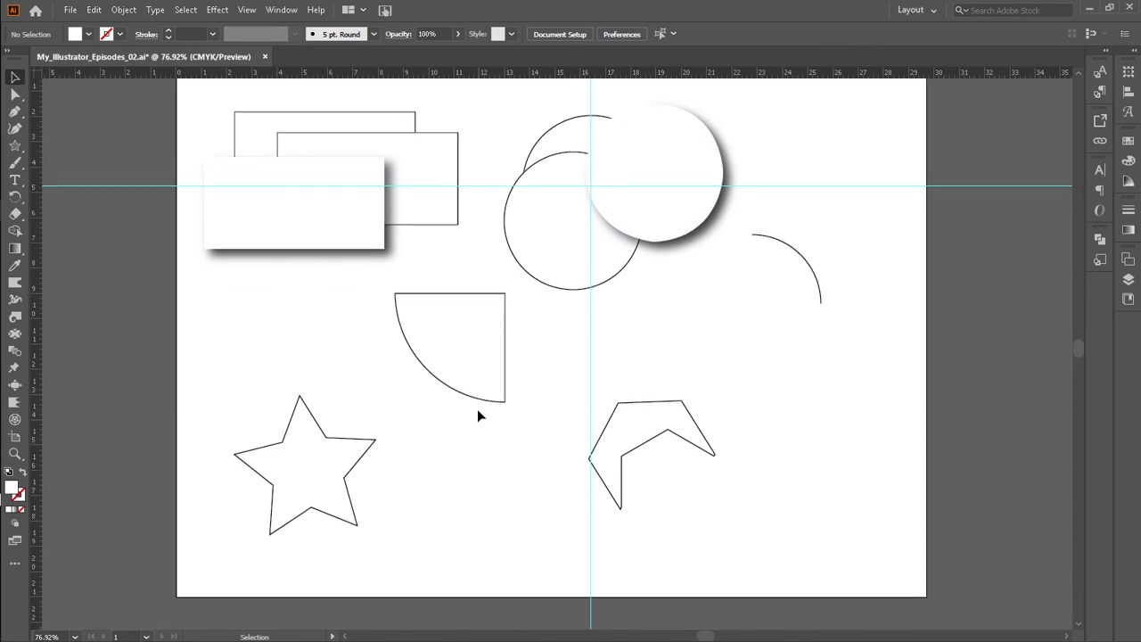
scroll(243, 344, "down", 2)
left_click_drag(473, 347, 473, 357)
left_click(522, 378)
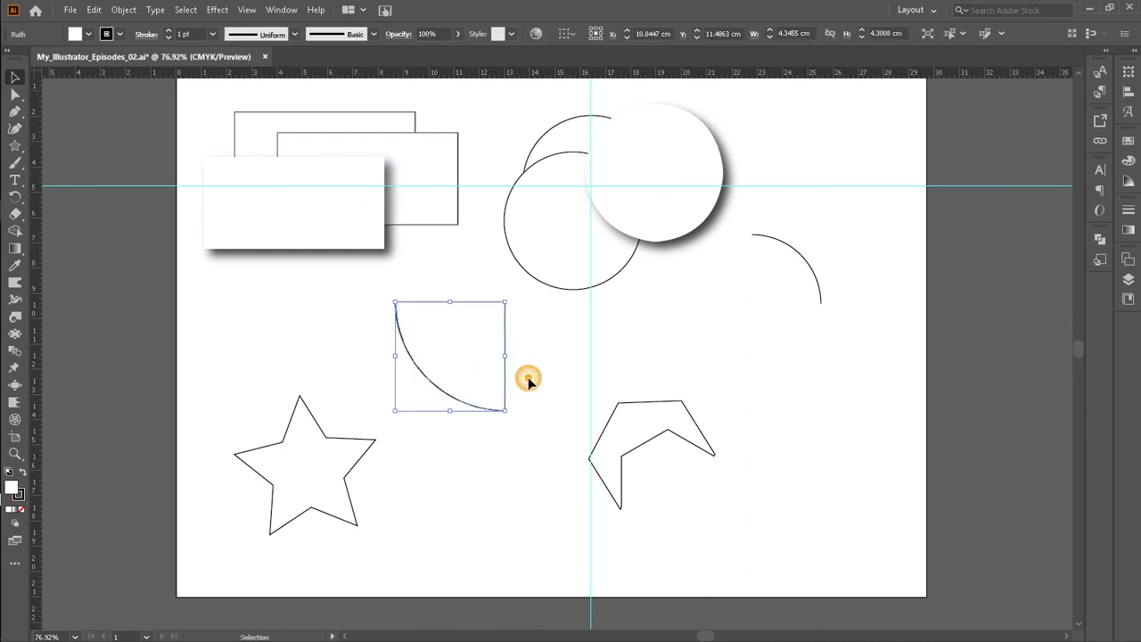
Step: Select the quarter-circle shape and lock it in the Layers panel
left_click(482, 377)
left_click(1129, 281)
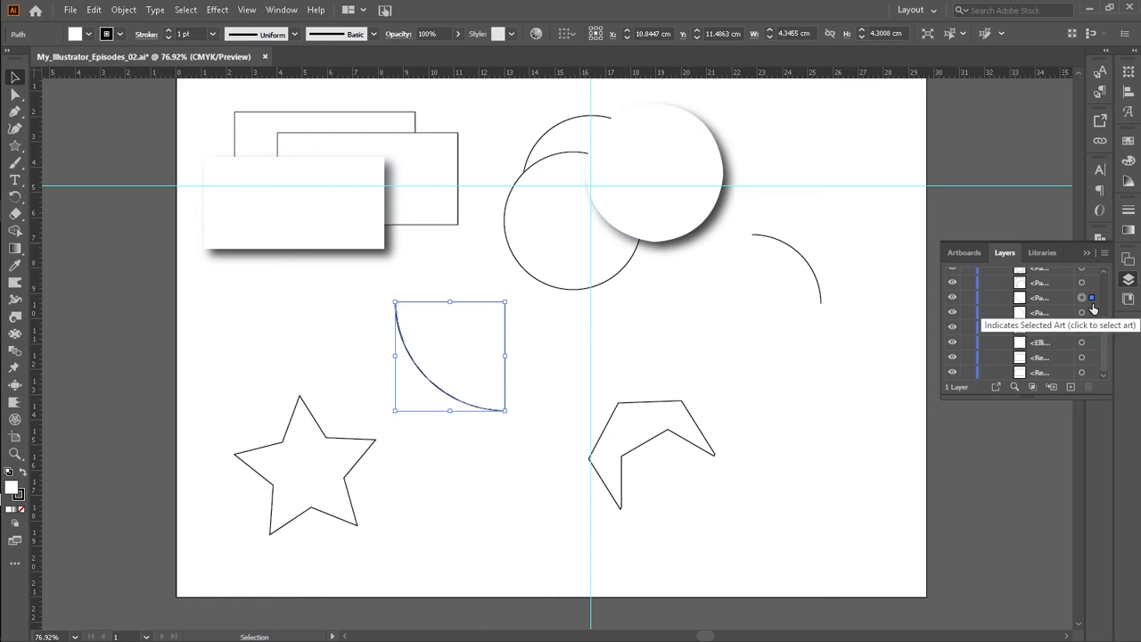
left_click(968, 297)
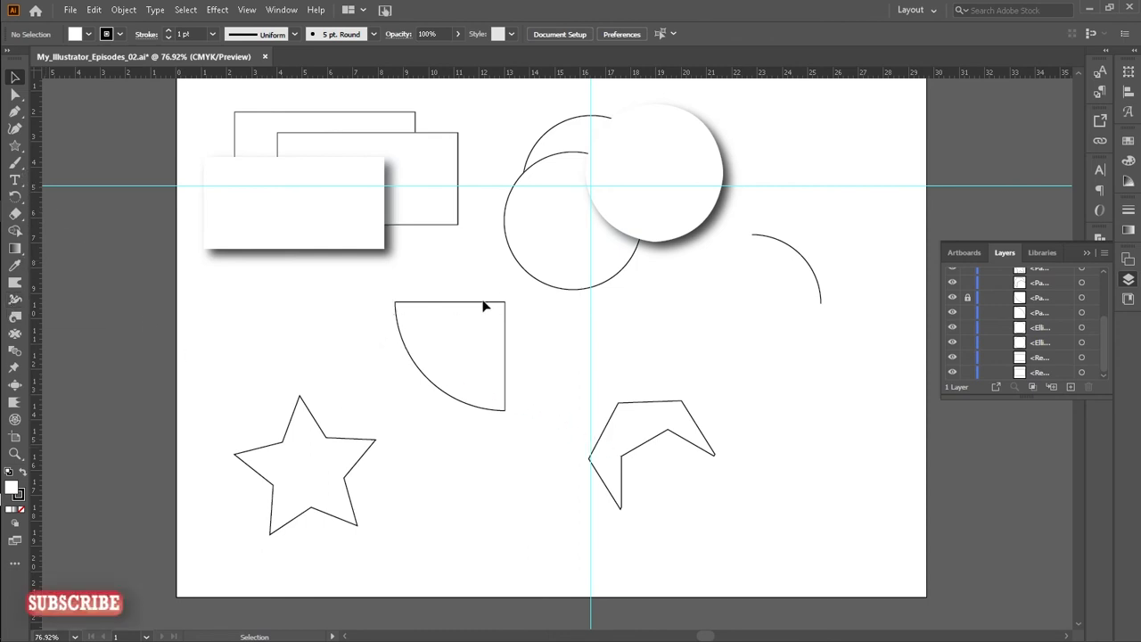
Step: Trace the locked quarter-circle with the Pen tool, using straight edges and a curved closing segment
key("p")
left_click(503, 411)
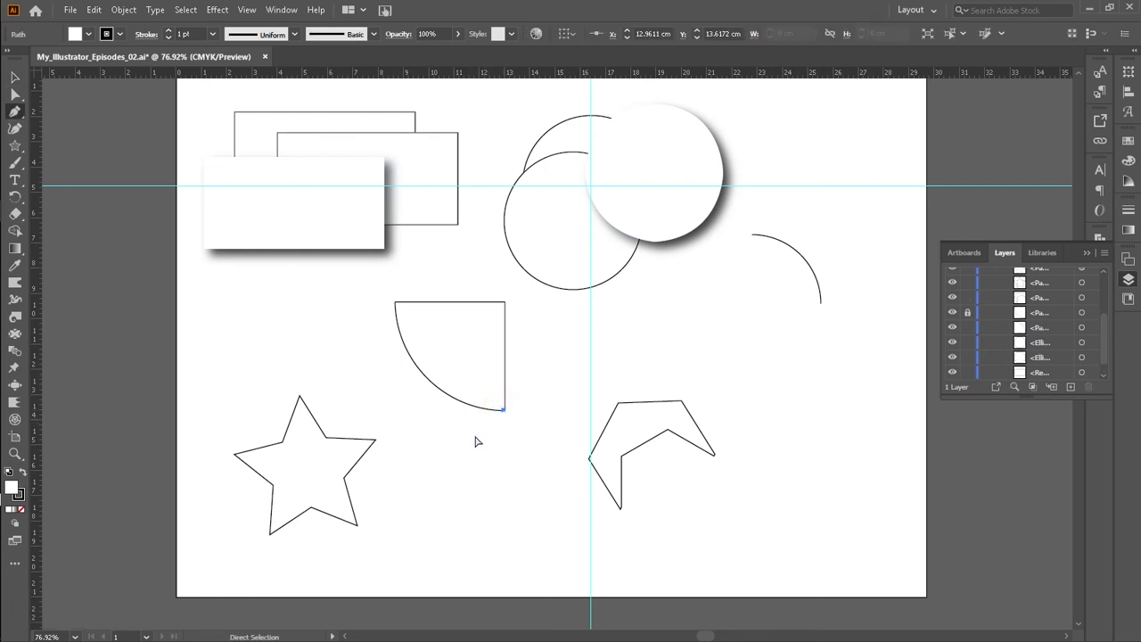
left_click(476, 442, "ctrl")
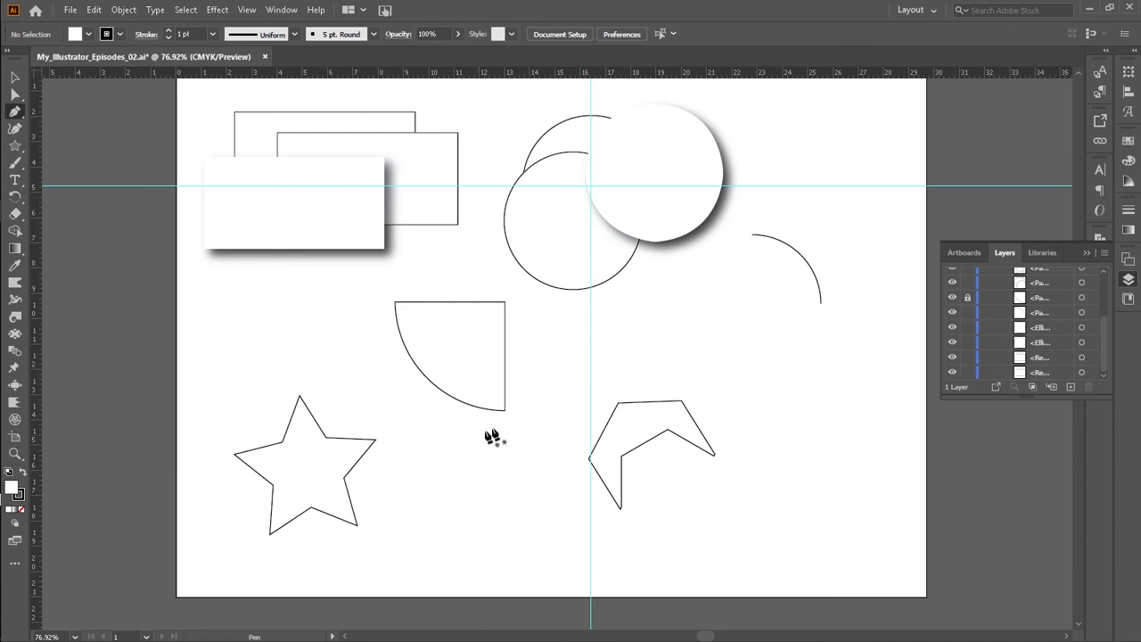
left_click(395, 303)
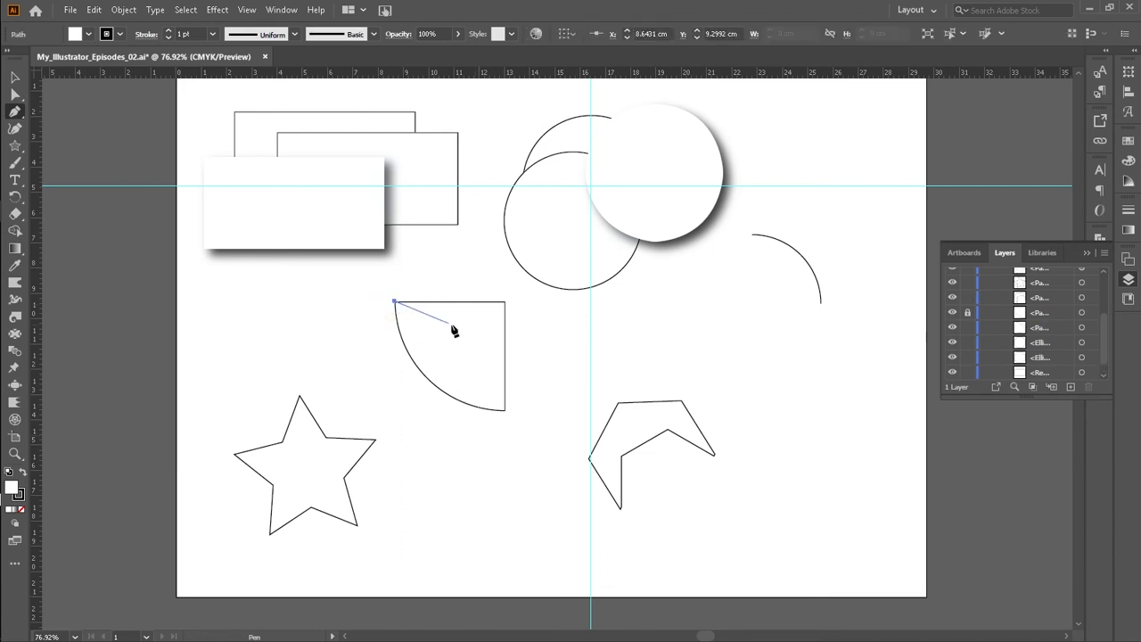
left_click(504, 302)
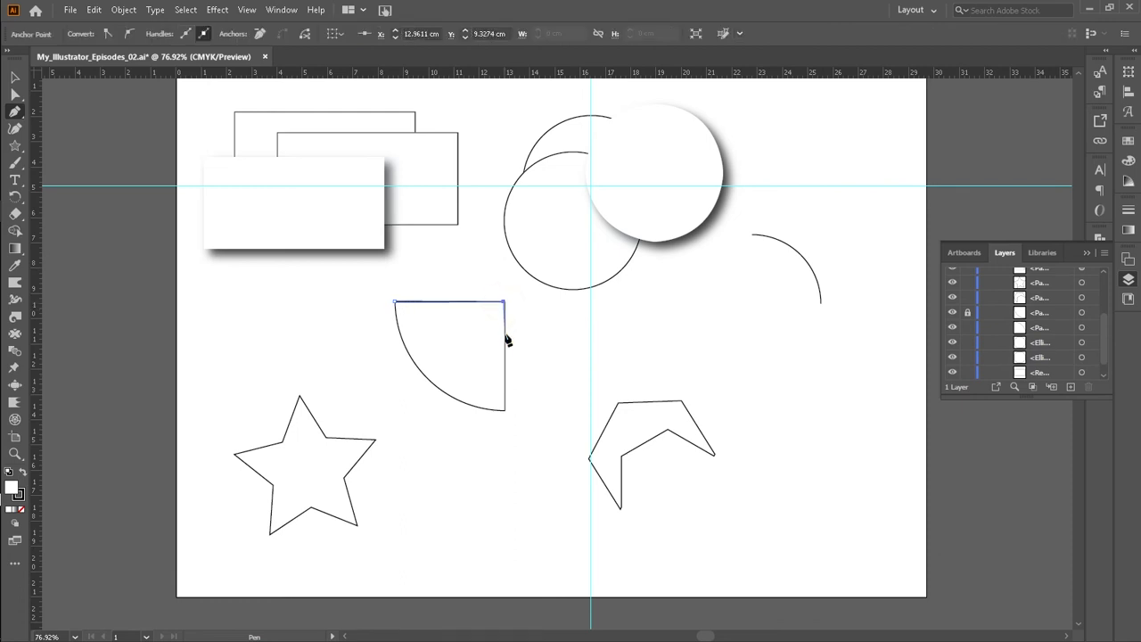
left_click(506, 410)
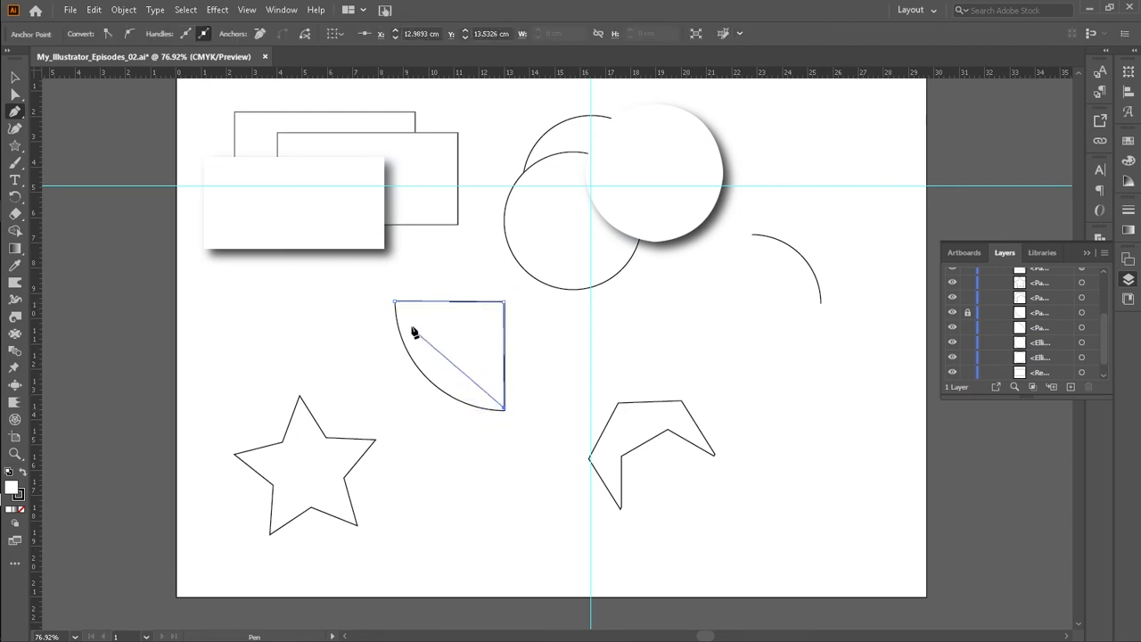
left_click_drag(395, 304, 395, 408)
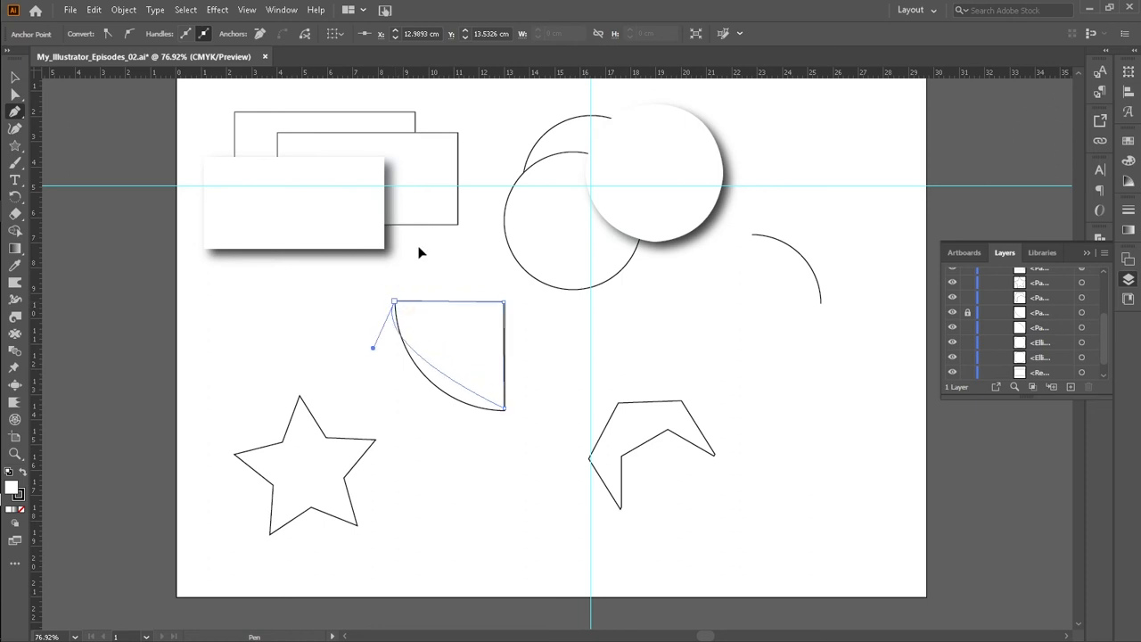
left_click_drag(390, 192, 381, 191)
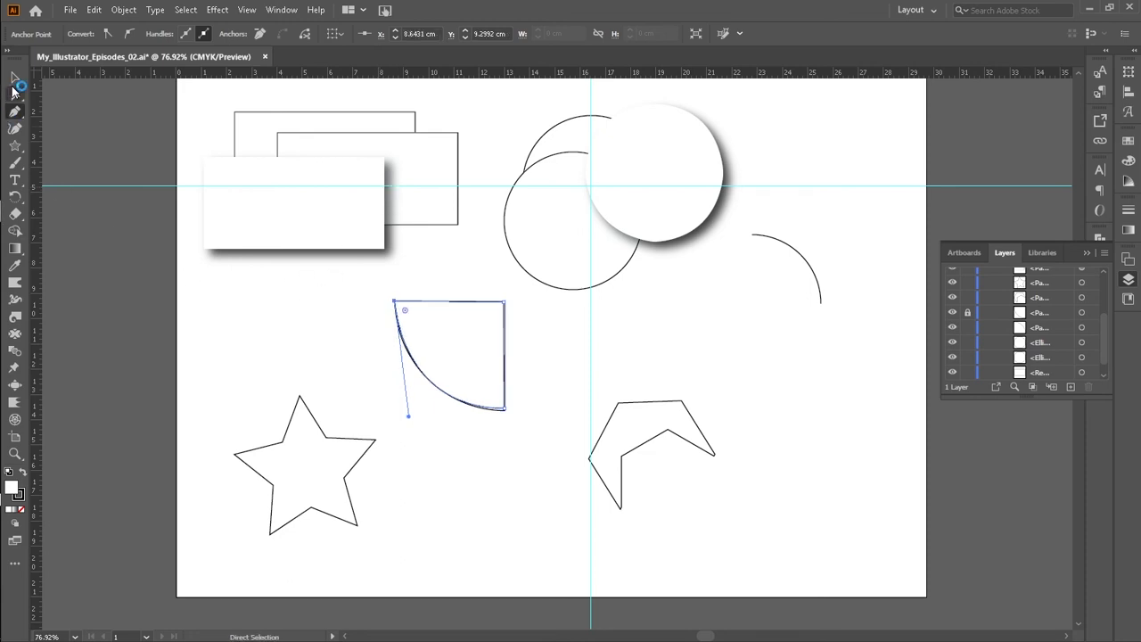
Step: Move the traced quarter-circle down and to the right of the original
left_click(14, 79)
left_click_drag(479, 385, 535, 402)
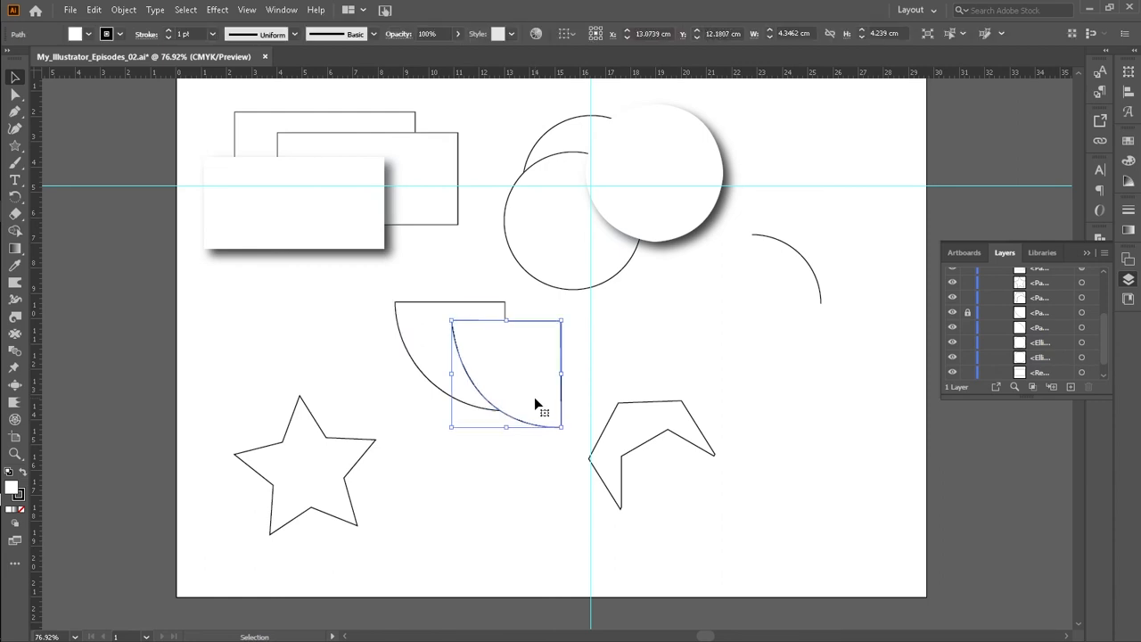
left_click(509, 507)
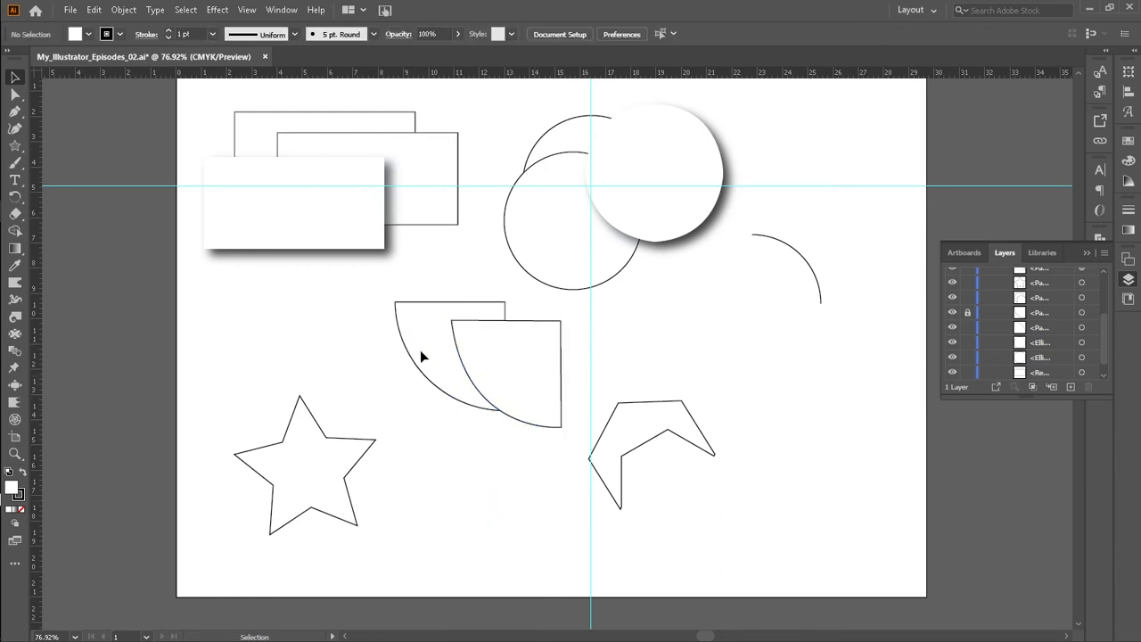
Step: Unlock the original quarter-circle and move it up and to the left
left_click(967, 312)
left_click(968, 312)
left_click(408, 325)
left_click_drag(409, 330, 329, 317)
left_click(475, 523)
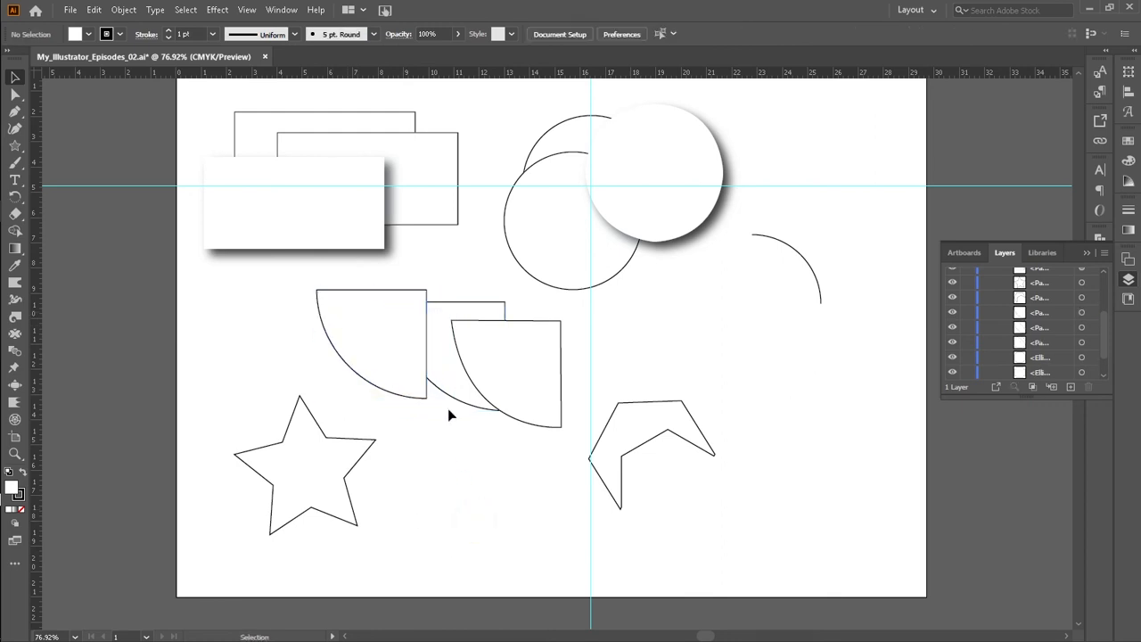
Step: Remove the traced quarter-circle's stroke and apply a drop shadow to it
left_click(482, 377)
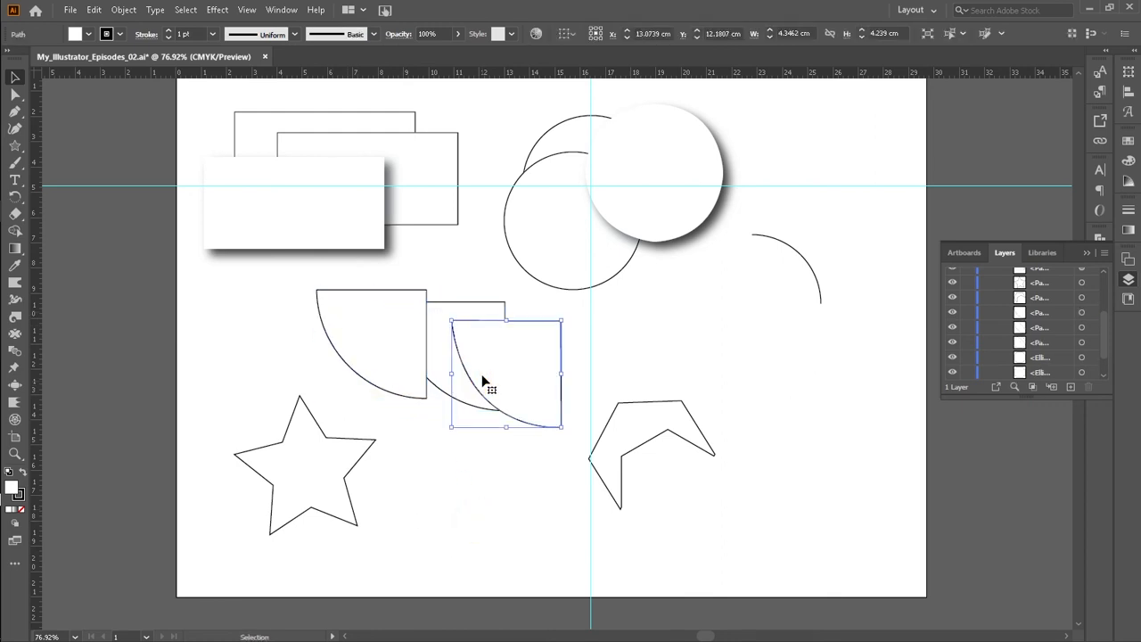
left_click(120, 35)
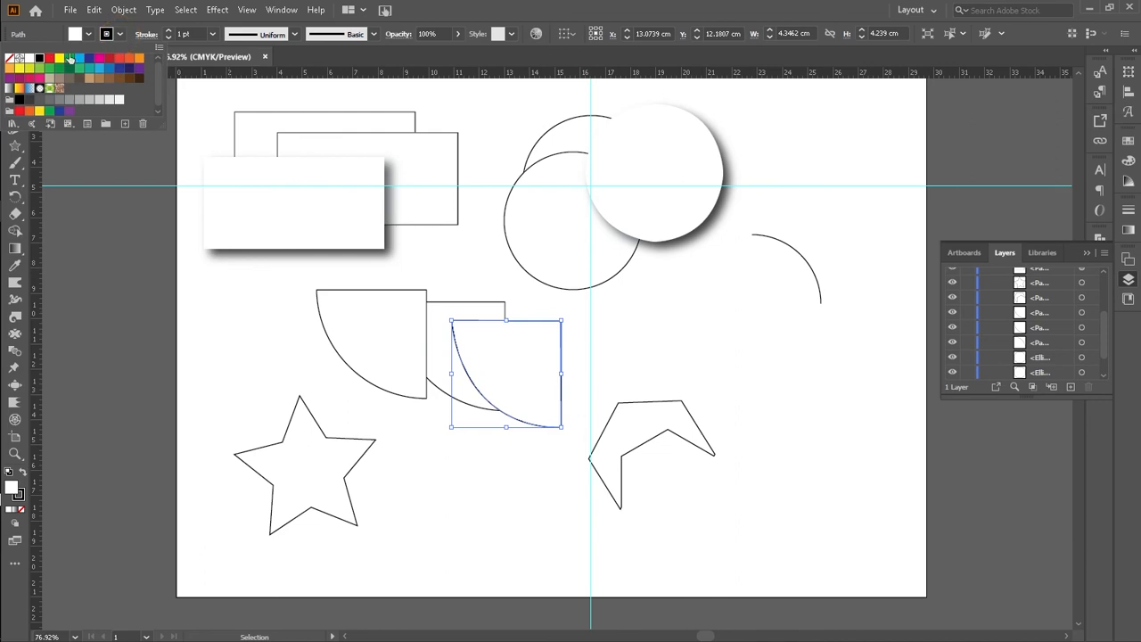
left_click(9, 58)
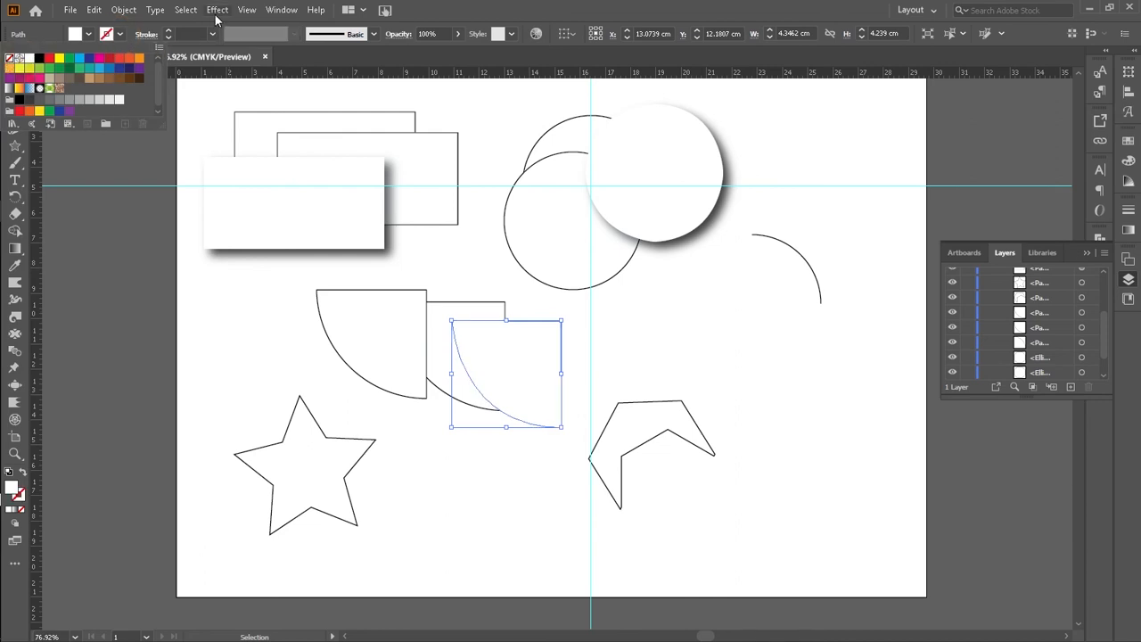
left_click(211, 21)
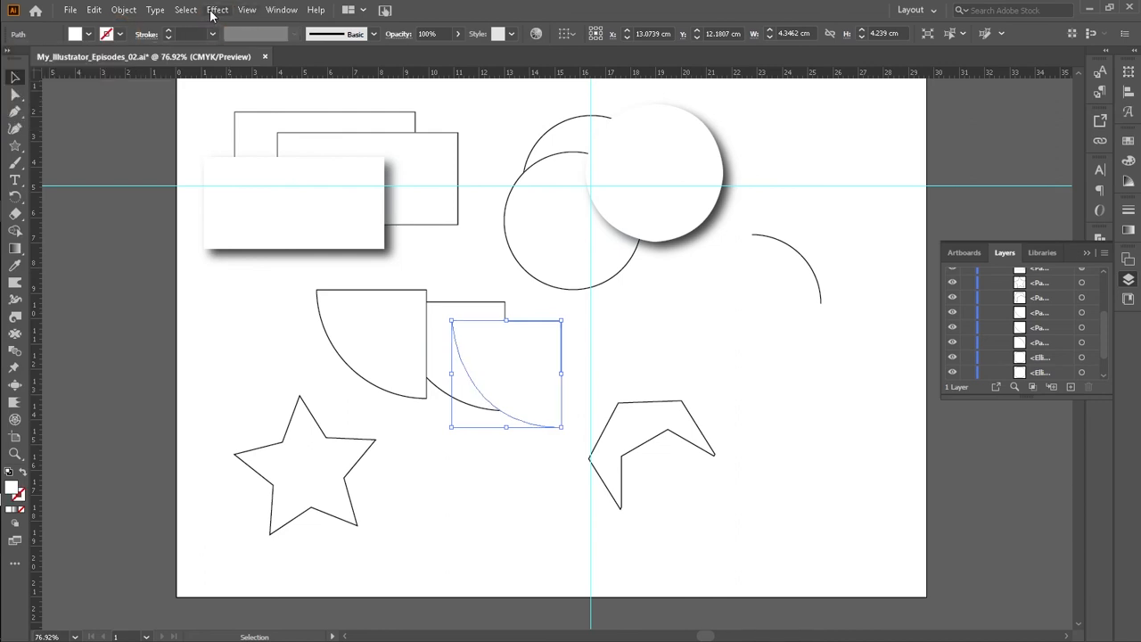
left_click(217, 10)
left_click(240, 21)
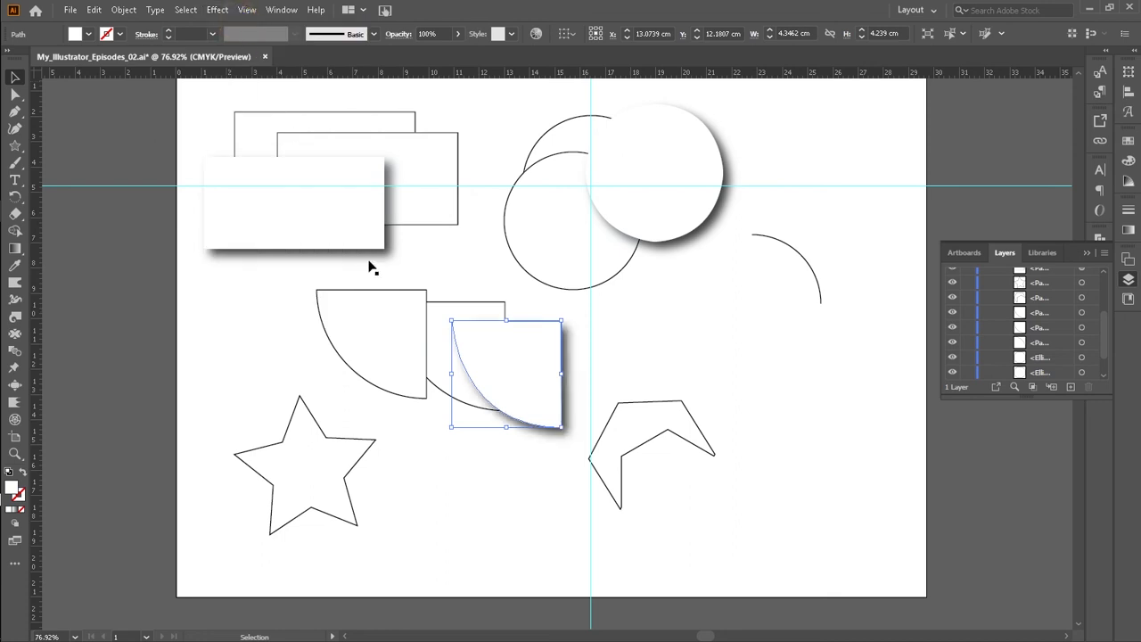
left_click(478, 554)
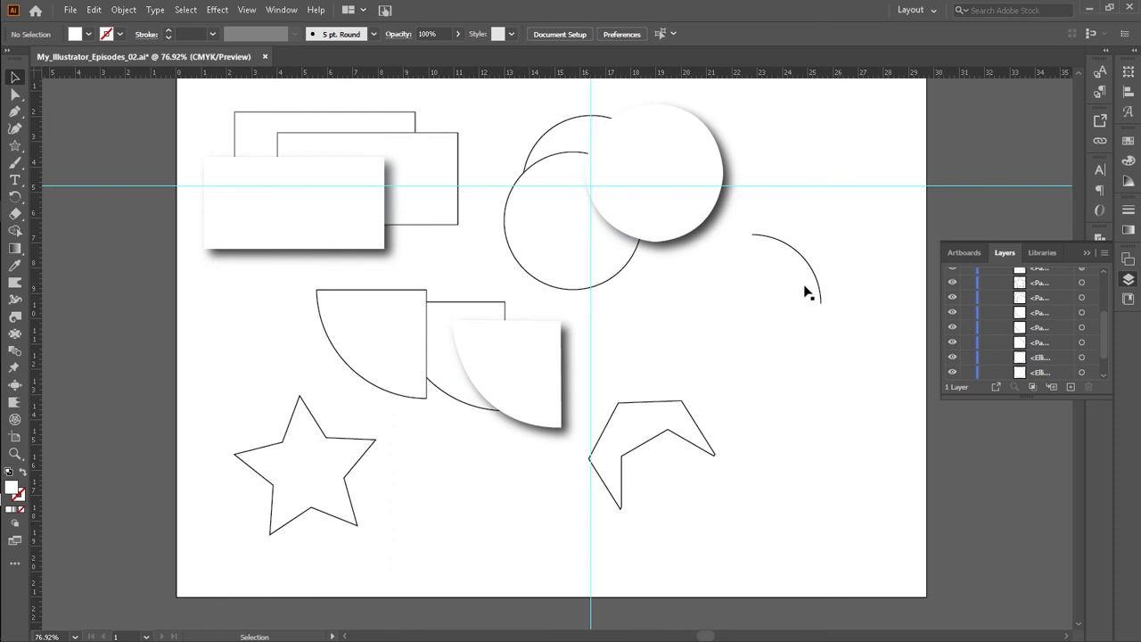
Step: Move the arc down and slightly to the right
left_click(802, 256)
left_click_drag(808, 261, 815, 309)
left_click(799, 473)
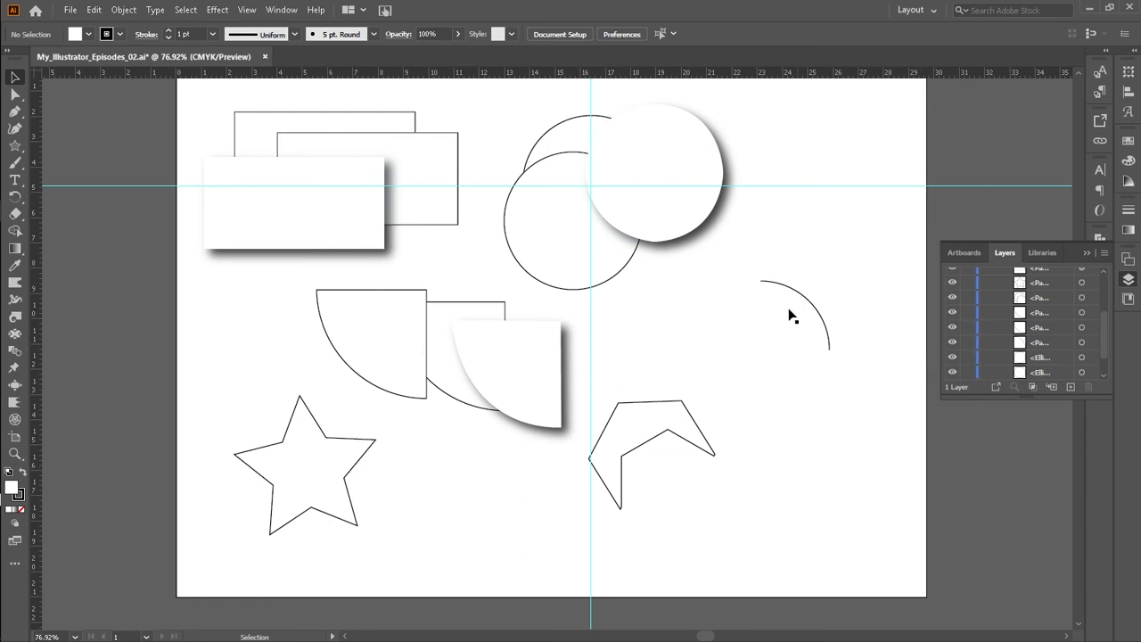
Step: Try to close the arc into a wedge by adding two straight Pen segments to its ends
left_click_drag(801, 265, 763, 341)
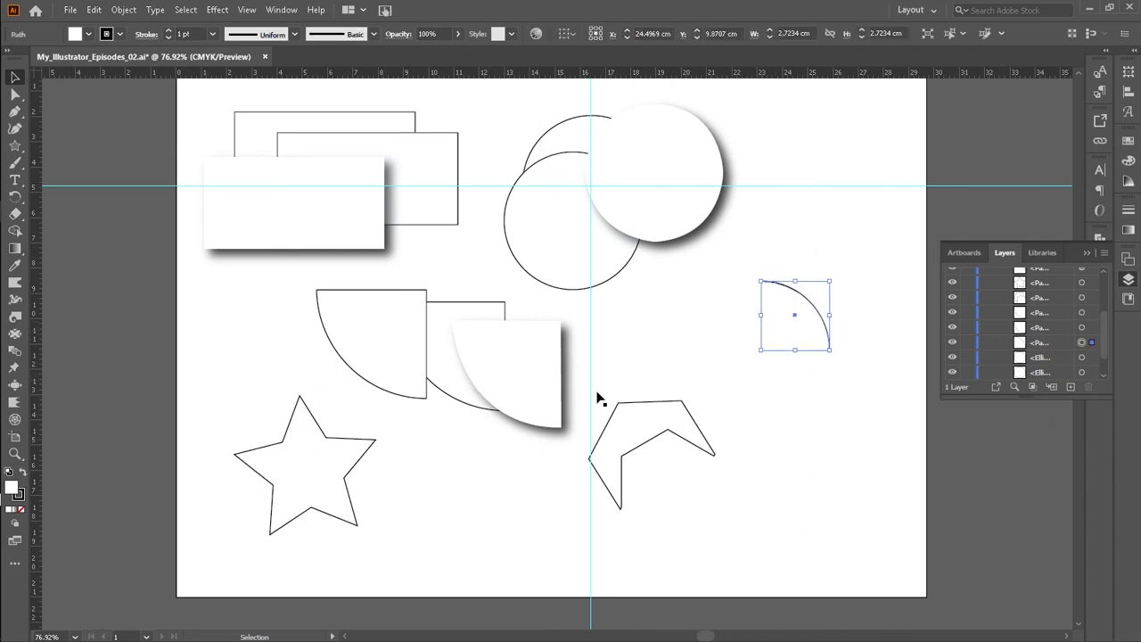
left_click(766, 394)
left_click(807, 294)
key("p")
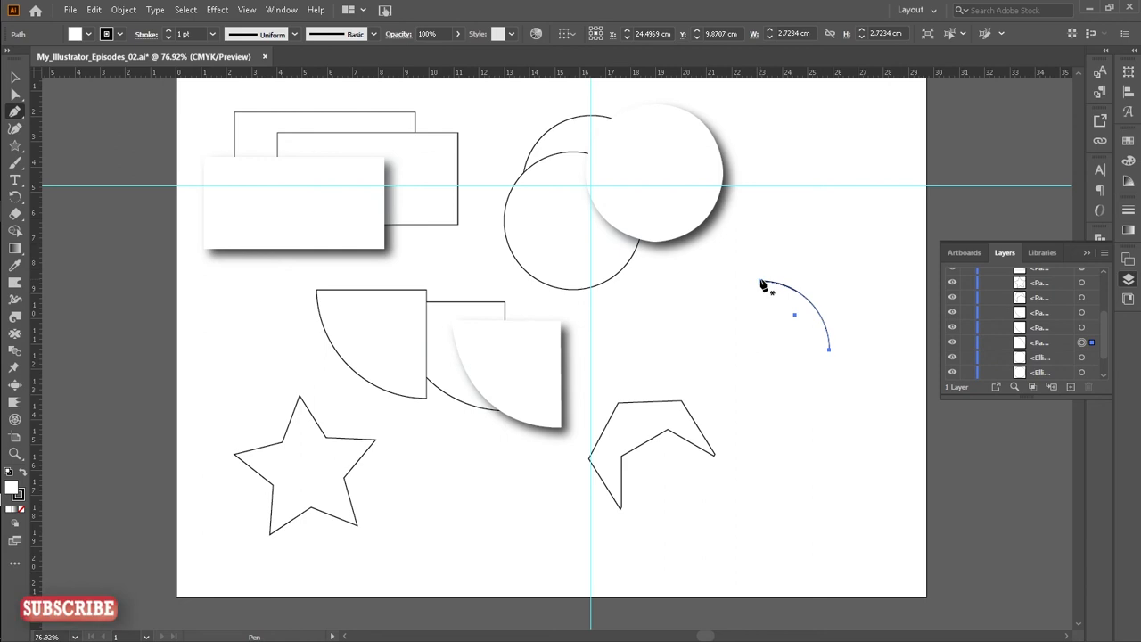
left_click(760, 282)
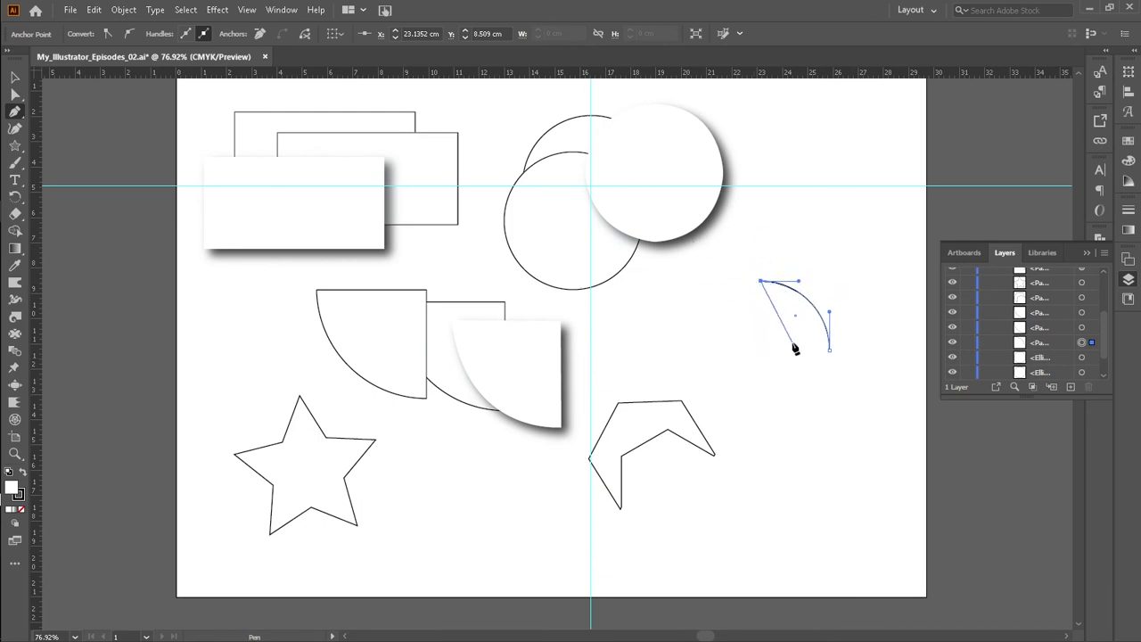
left_click(733, 352)
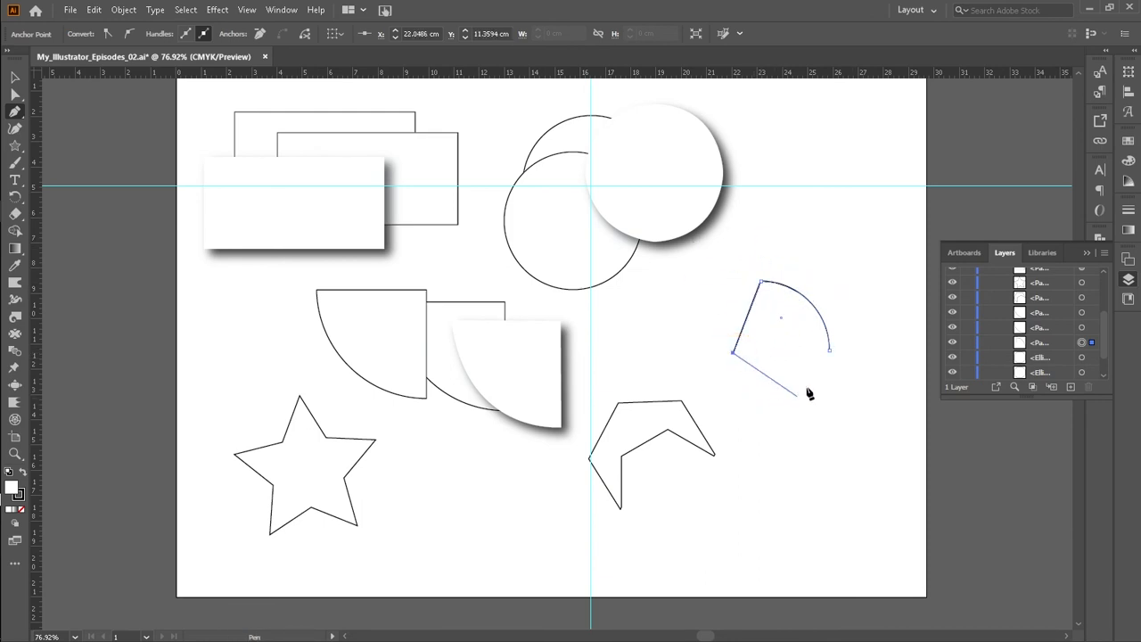
left_click(829, 353)
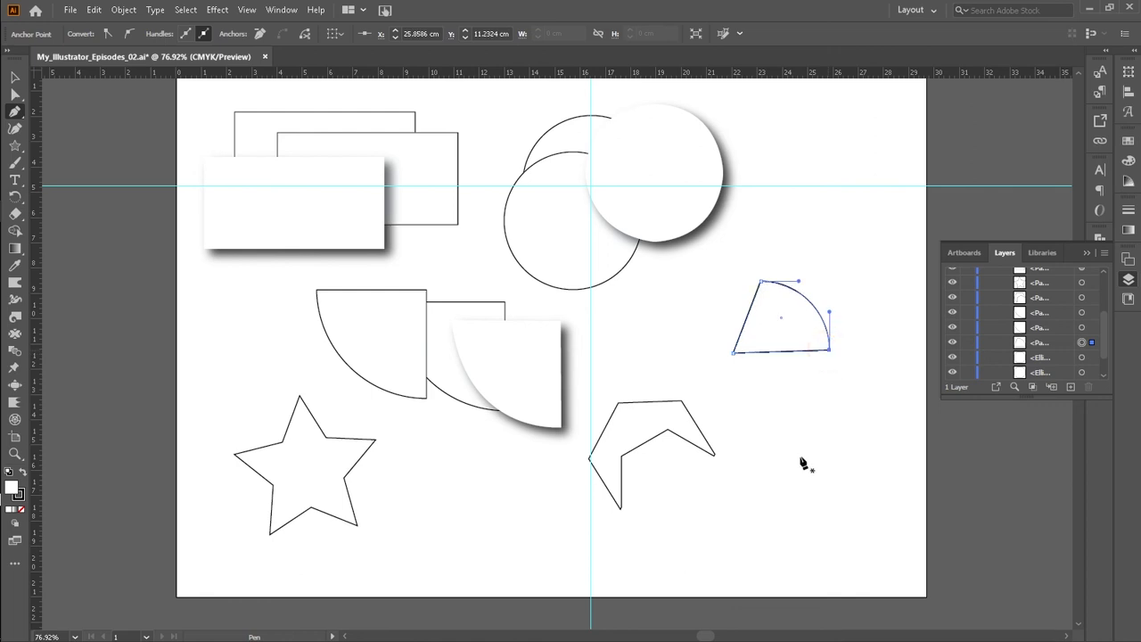
left_click(14, 77)
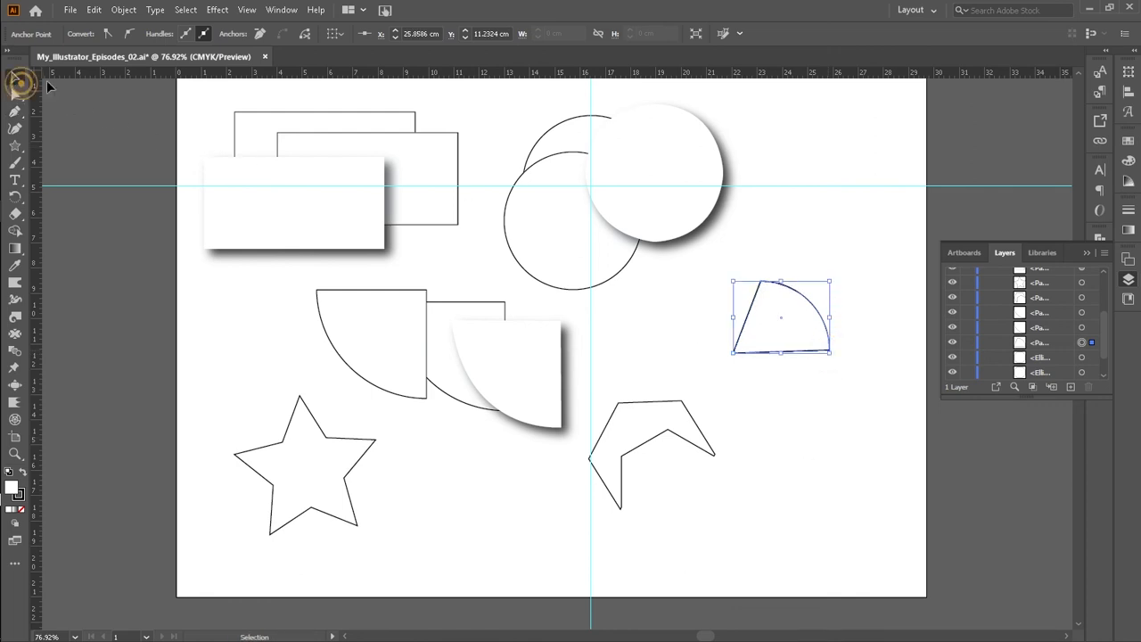
left_click(757, 434)
left_click_drag(702, 286, 790, 389)
left_click(830, 484)
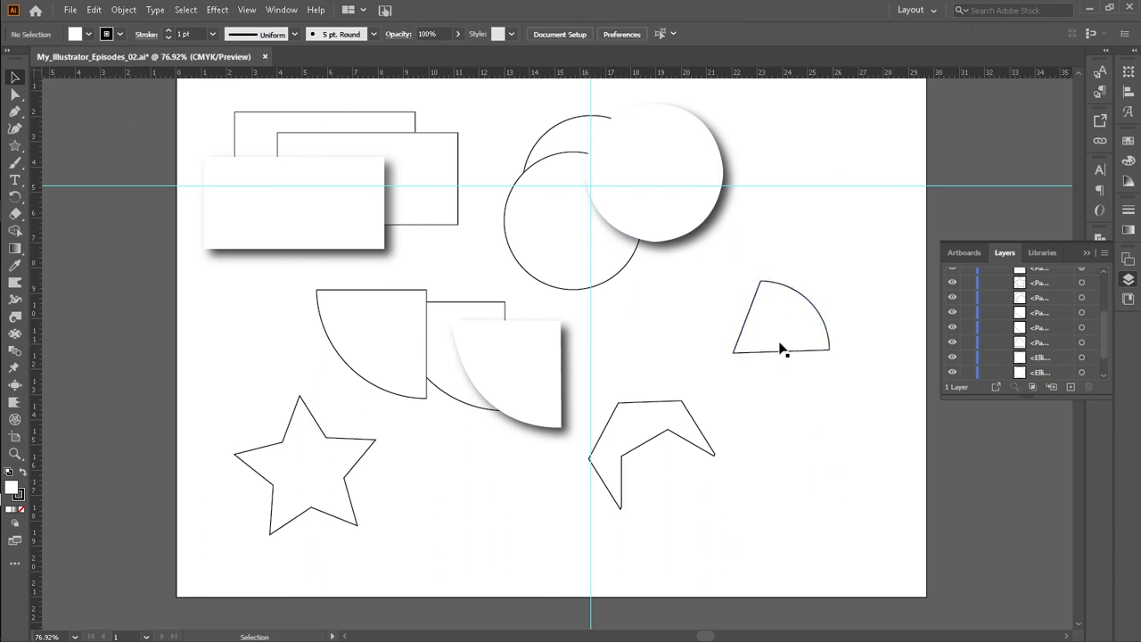
Step: Undo the two segments added to the arc
key("ctrl+z")
key("ctrl+z")
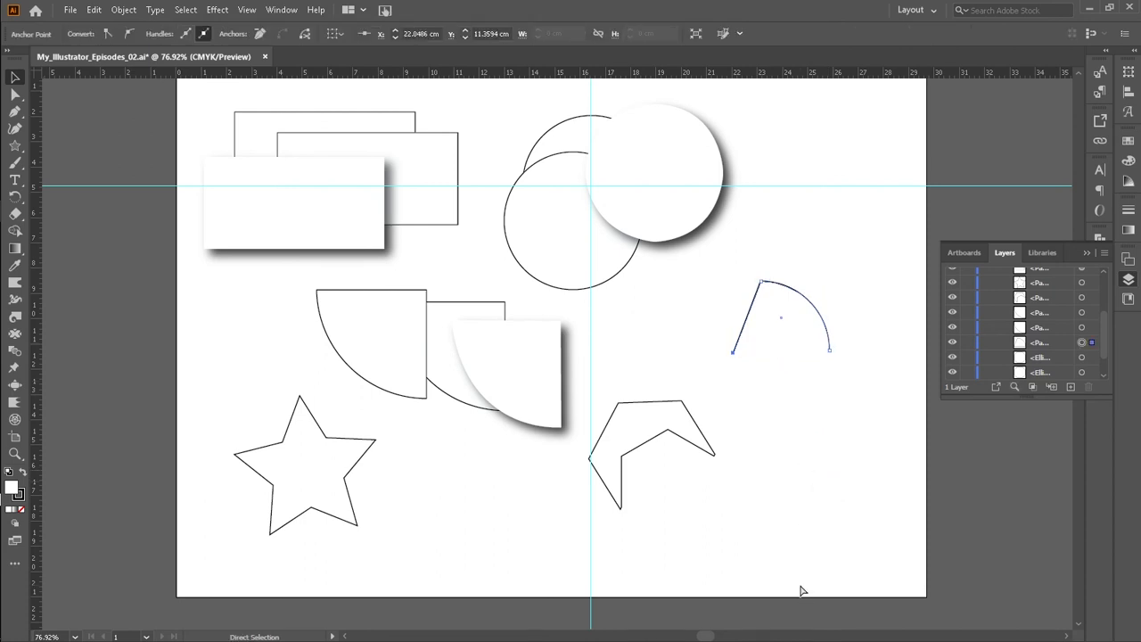
left_click(822, 468)
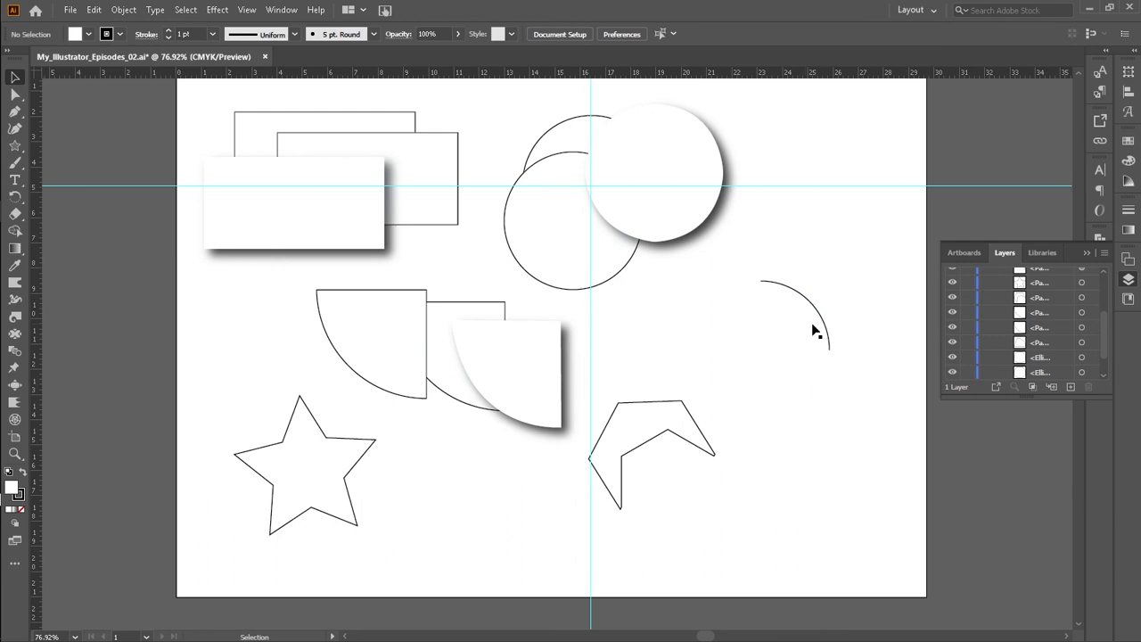
Step: Select the arc and lock it in the Layers panel
left_click_drag(788, 348, 787, 348)
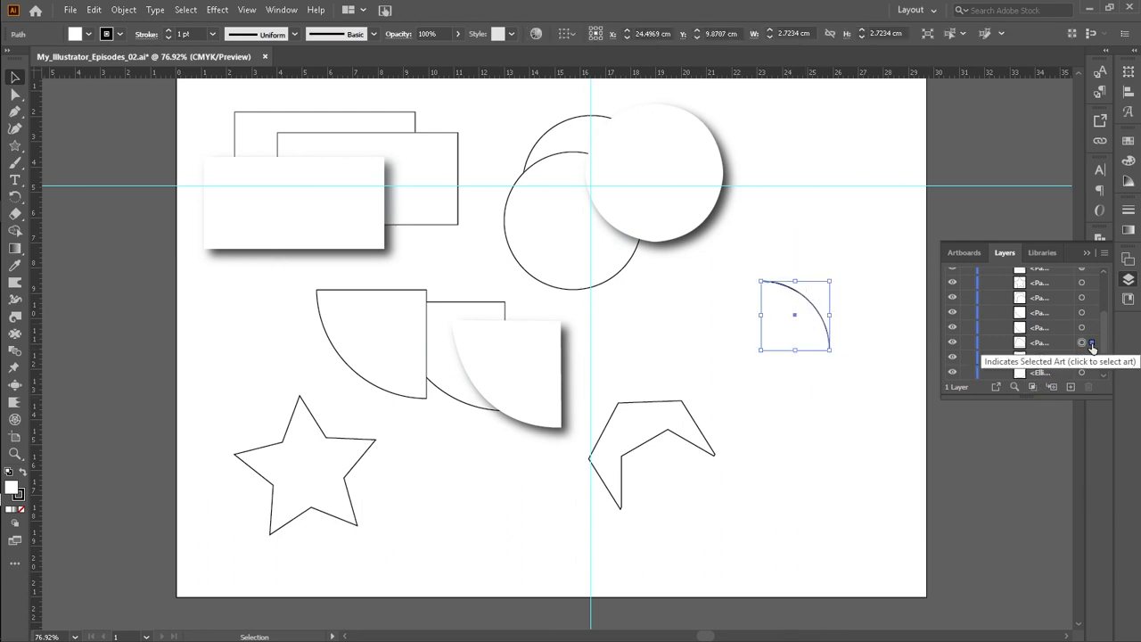
left_click(967, 343)
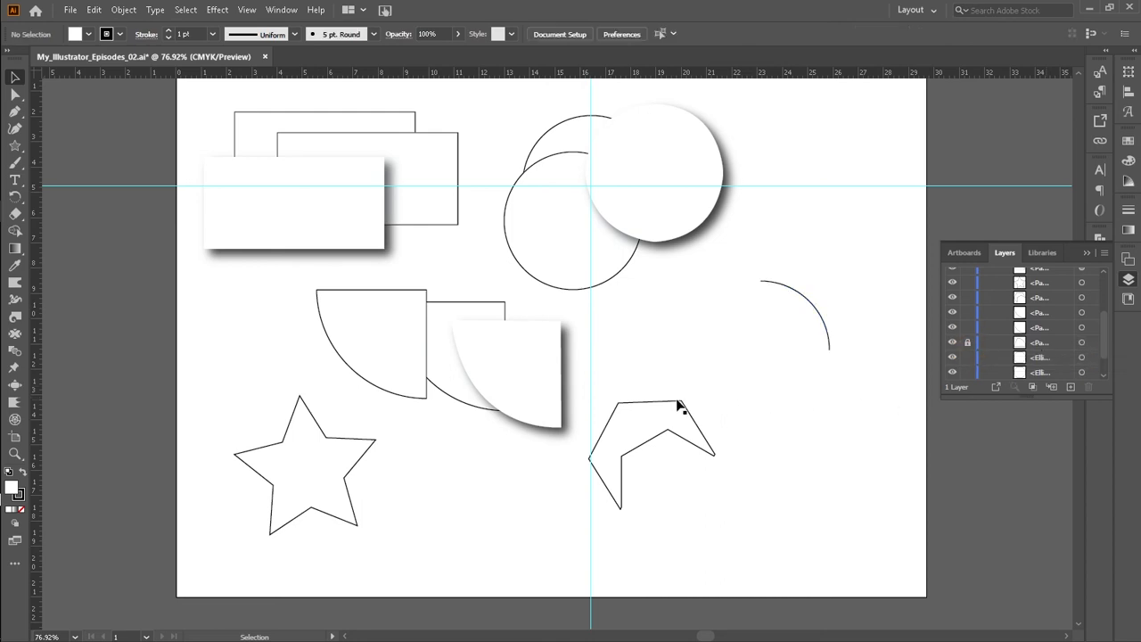
Step: Trace the locked arc with a curved Pen path from its upper end to its lower end
key("p")
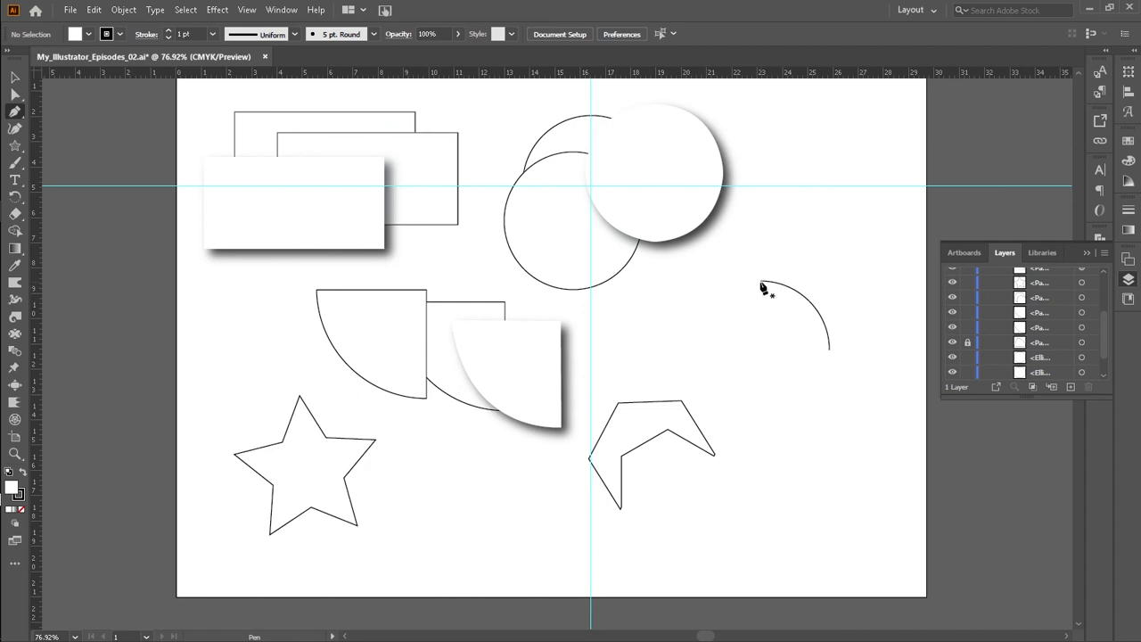
left_click(761, 284)
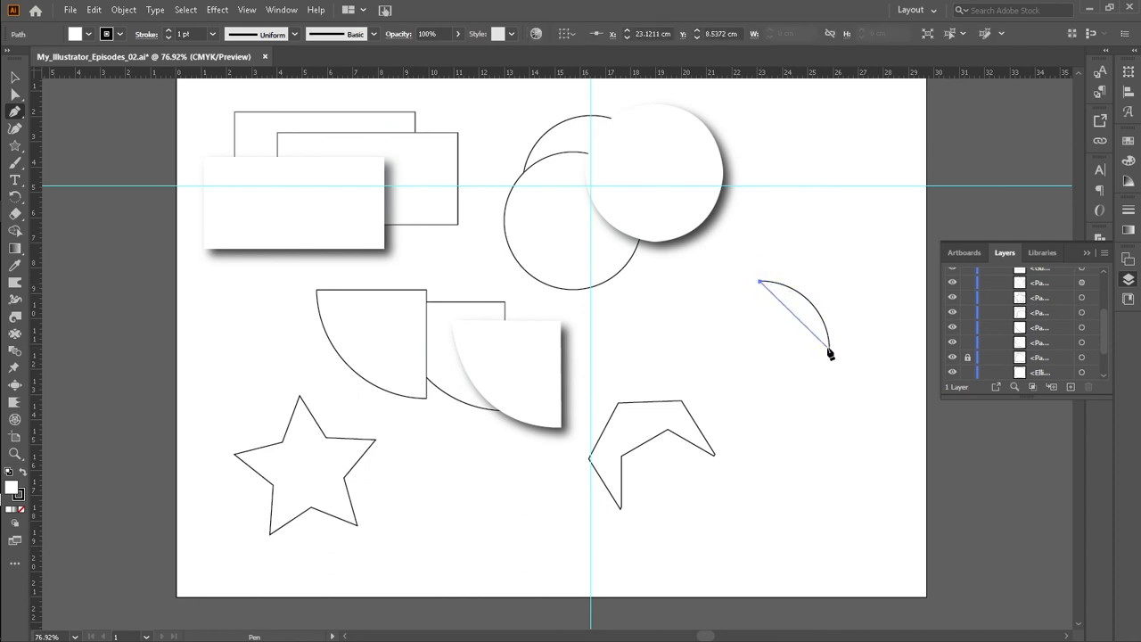
left_click_drag(827, 351, 829, 415)
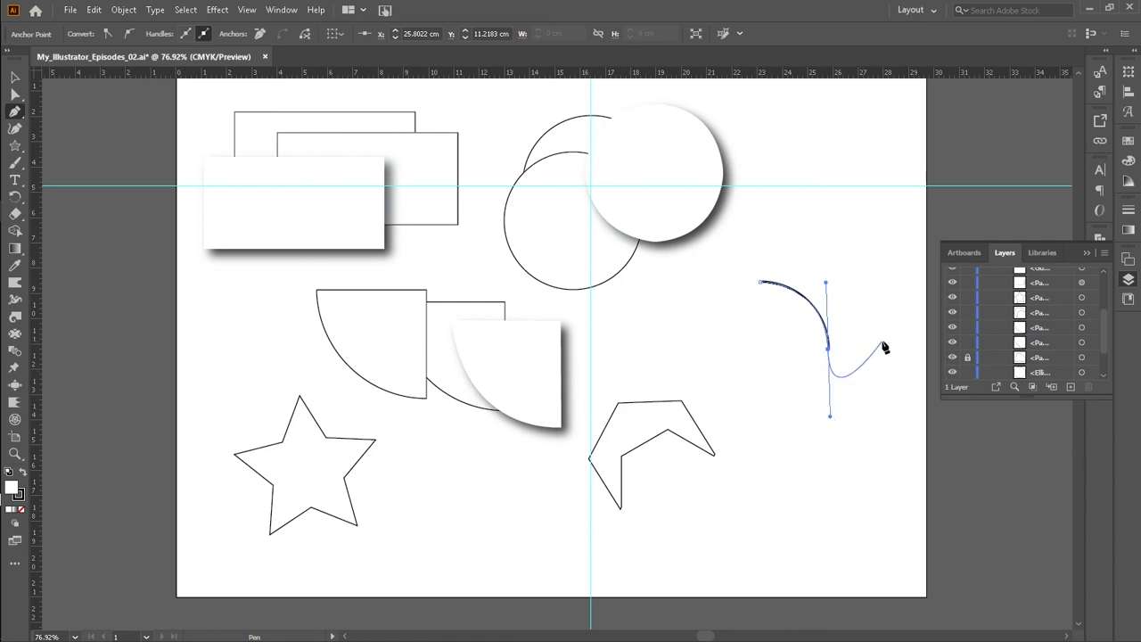
key("Escape")
left_click(14, 77)
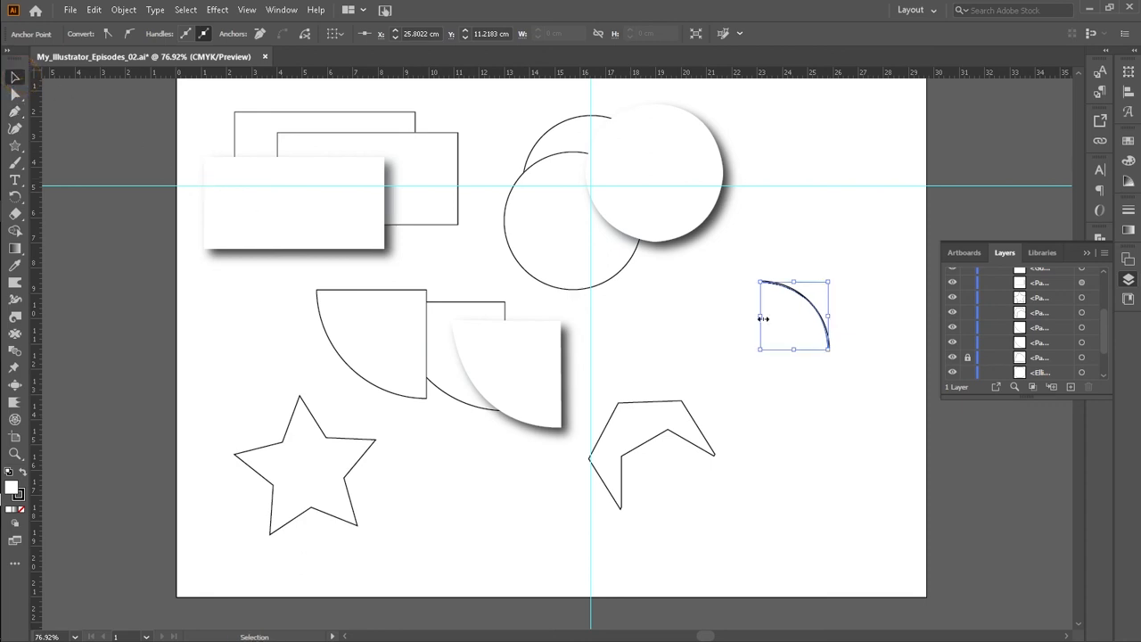
Step: Move the traced arc down and to the left of the original arc
left_click(808, 303)
left_click_drag(799, 316, 789, 324)
left_click(786, 448)
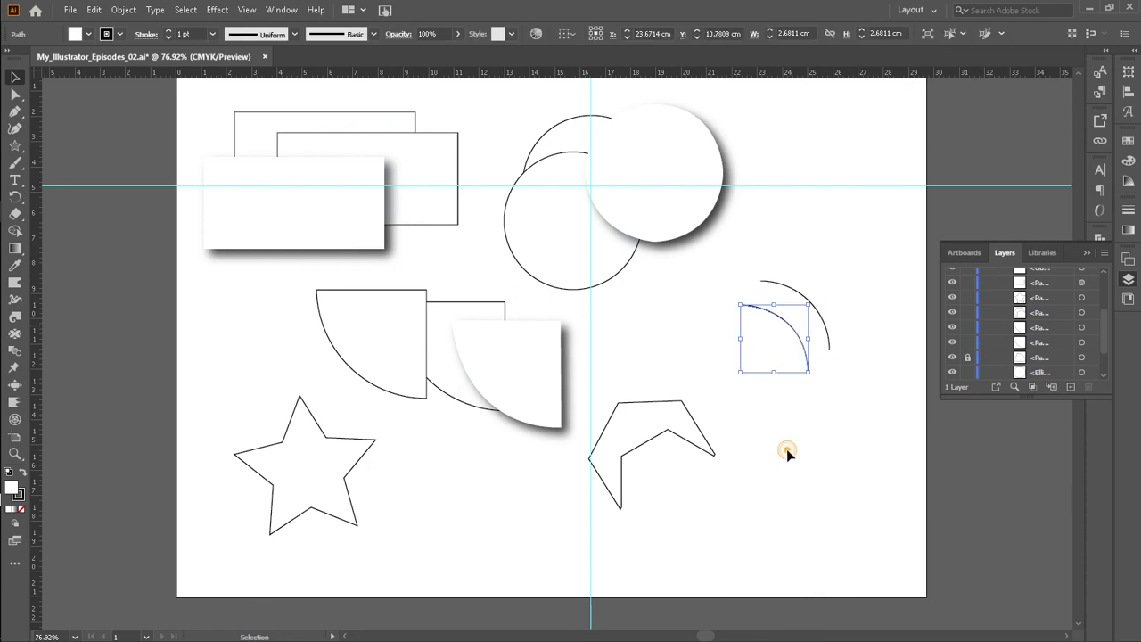
Step: Unlock the original arc and duplicate it up and to the right
left_click(967, 357)
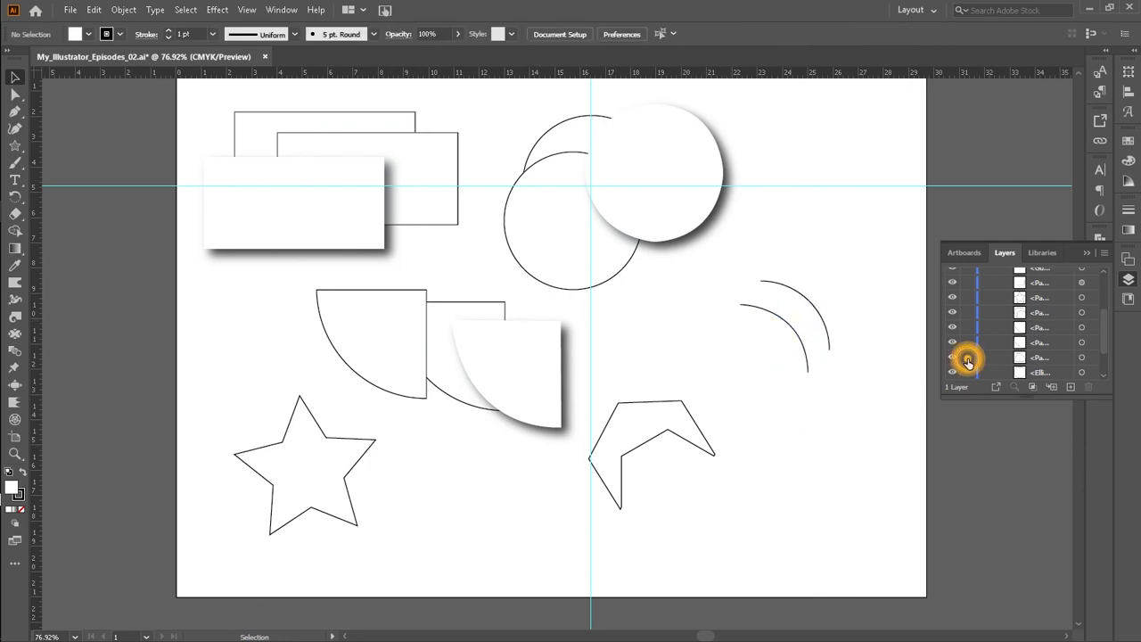
left_click(817, 310)
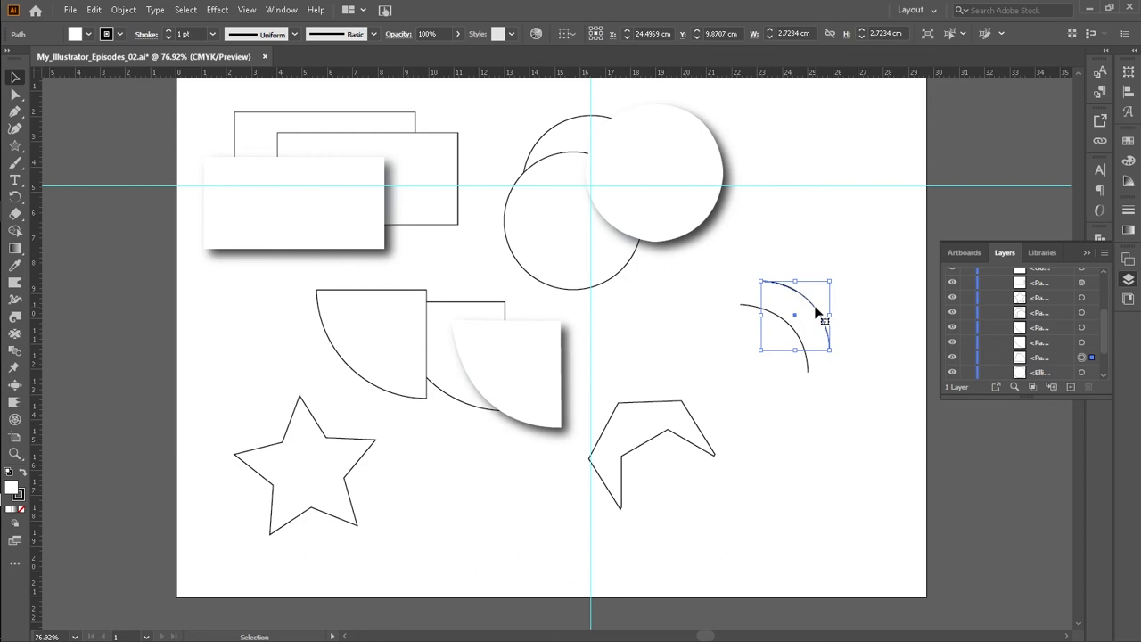
left_click_drag(816, 310, 839, 283)
left_click(834, 414)
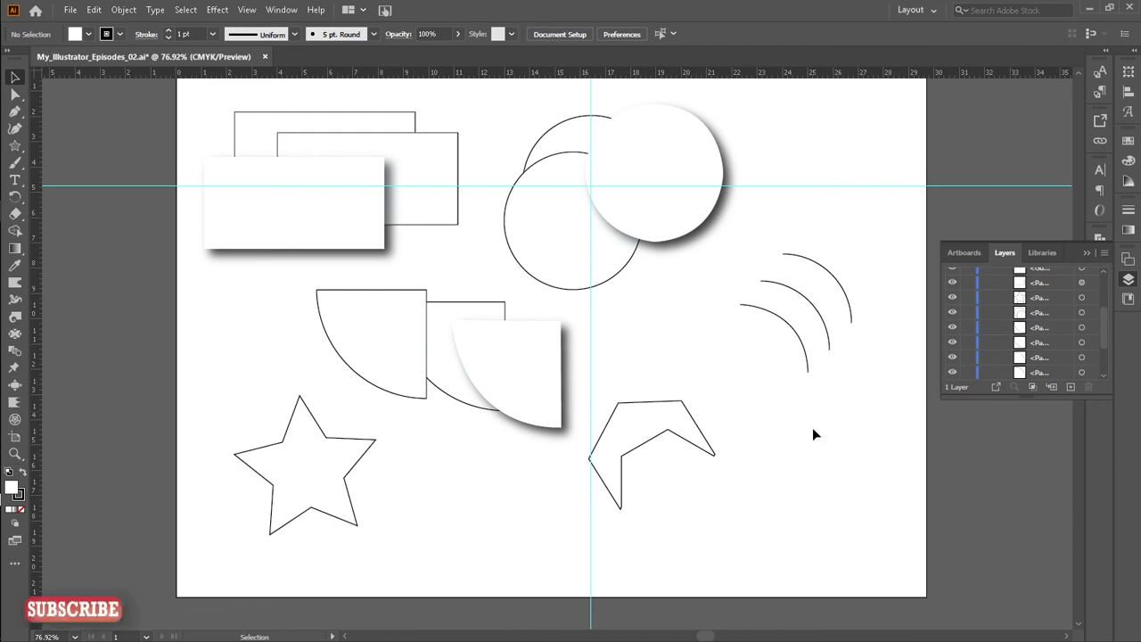
Step: Move the chevron shape up and to the right and lock it in the Layers panel
left_click_drag(638, 431, 662, 397)
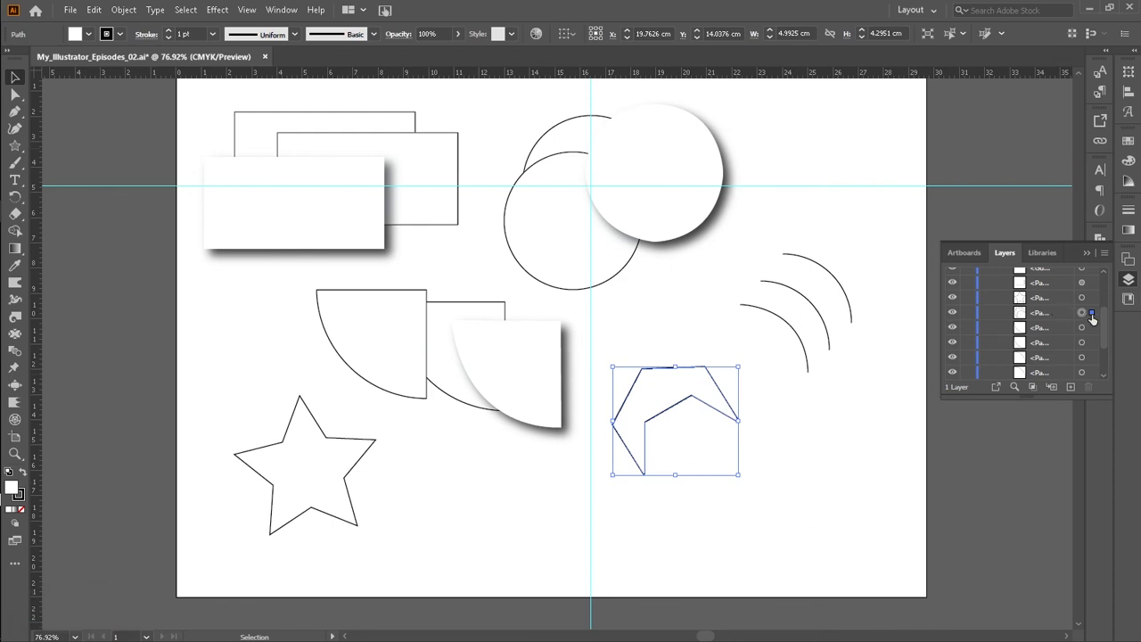
left_click(969, 313)
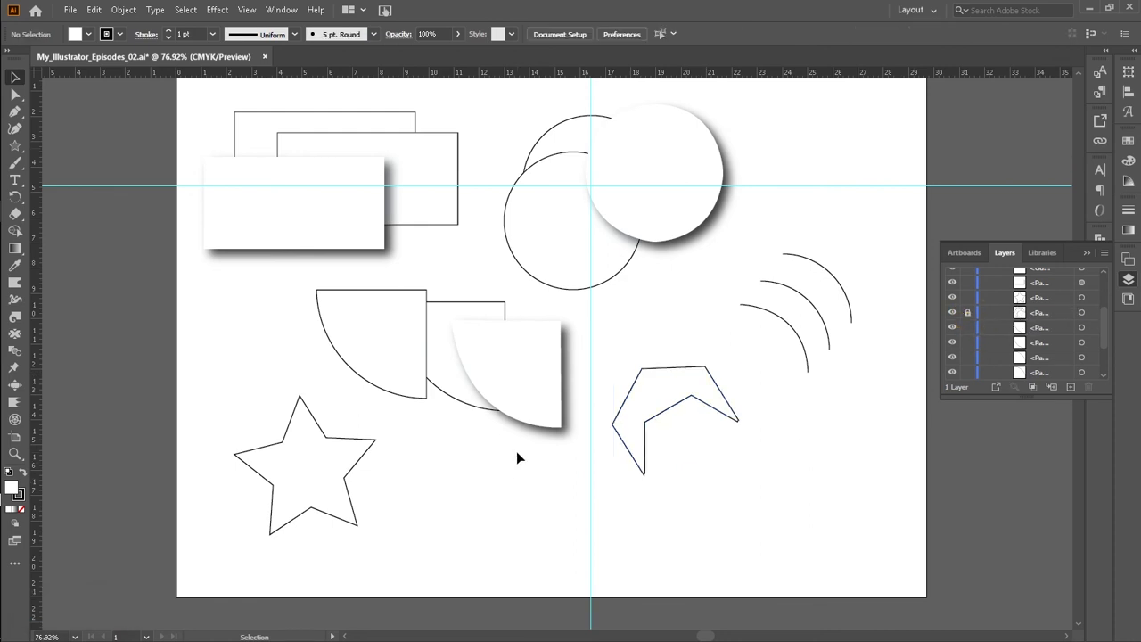
Step: Trace the locked chevron with a closed path of straight Pen segments, undoing one misplaced point
key("p")
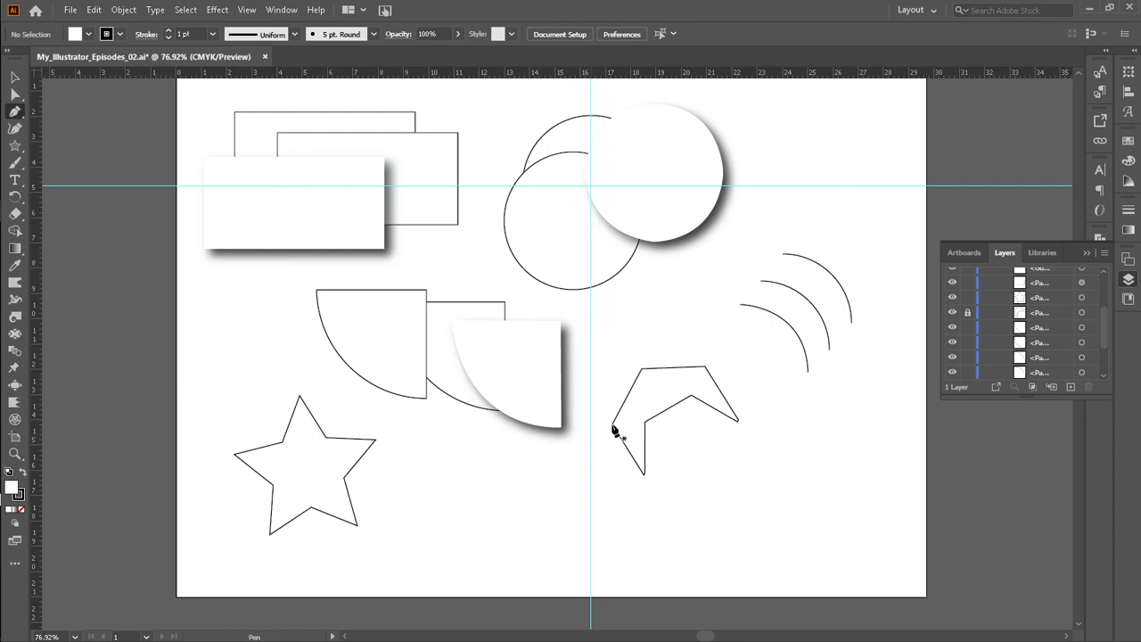
left_click(613, 425)
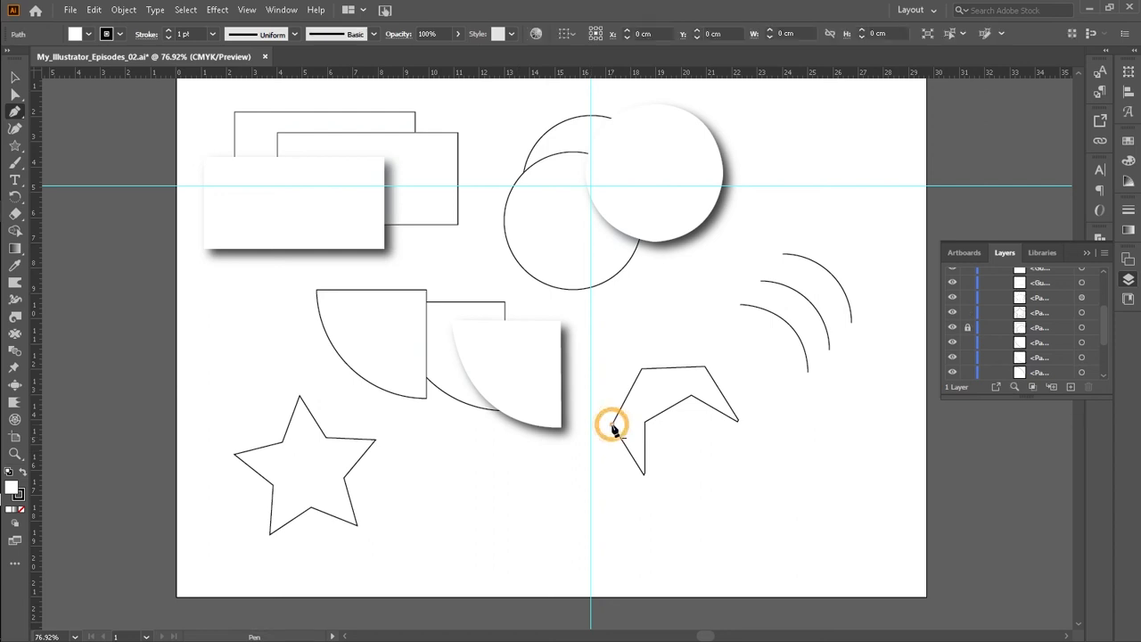
left_click(642, 369)
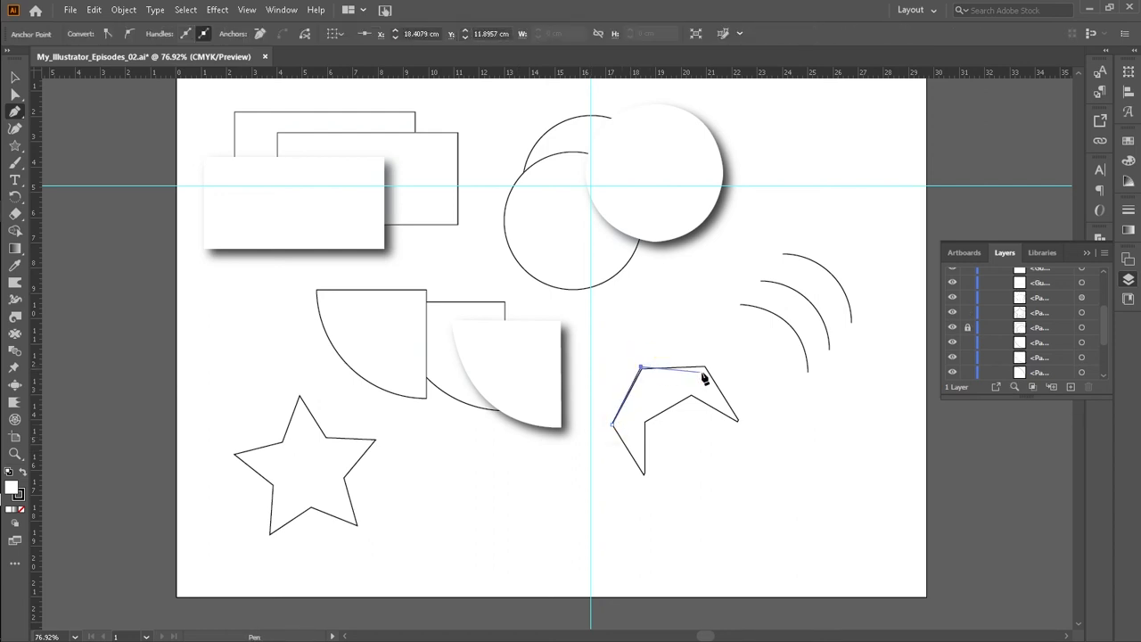
left_click(704, 367)
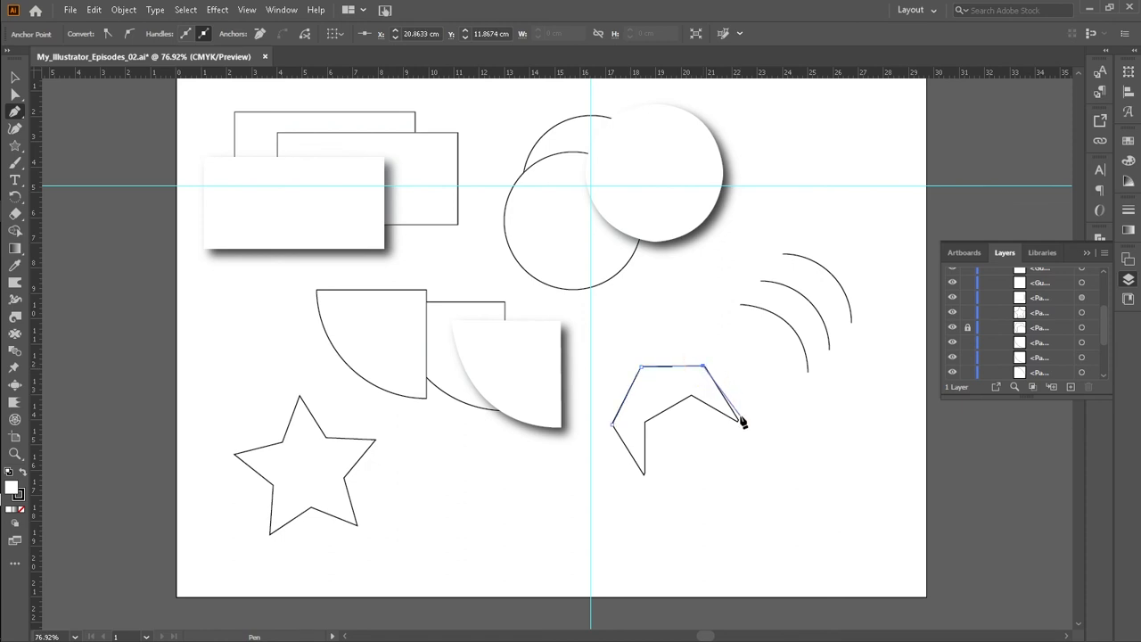
left_click(736, 419)
left_click(682, 395)
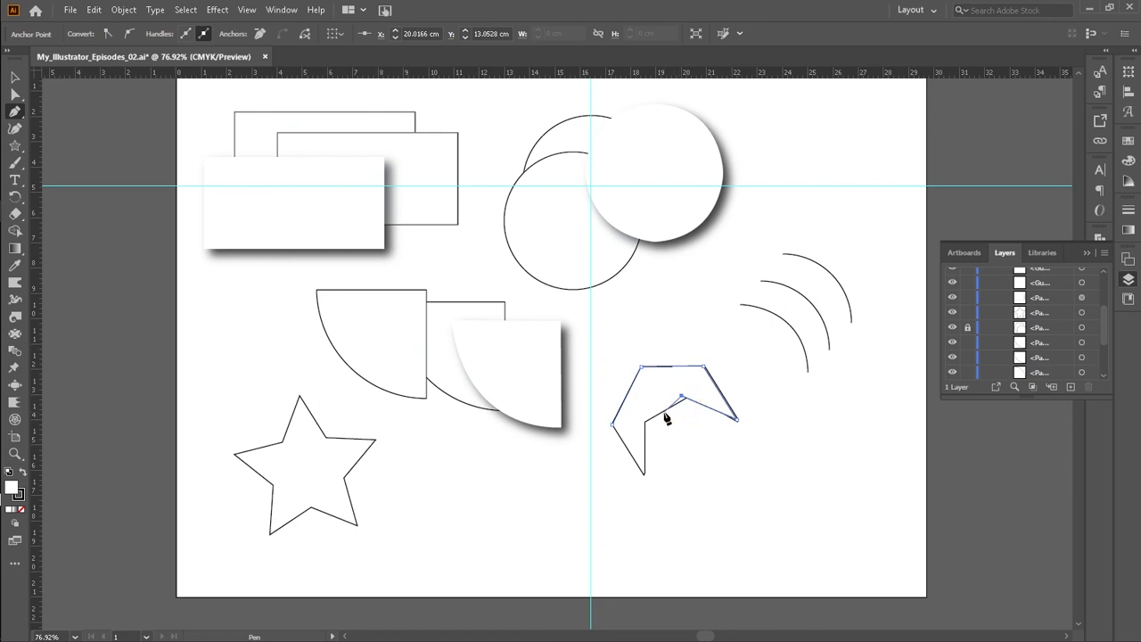
key("ctrl+z")
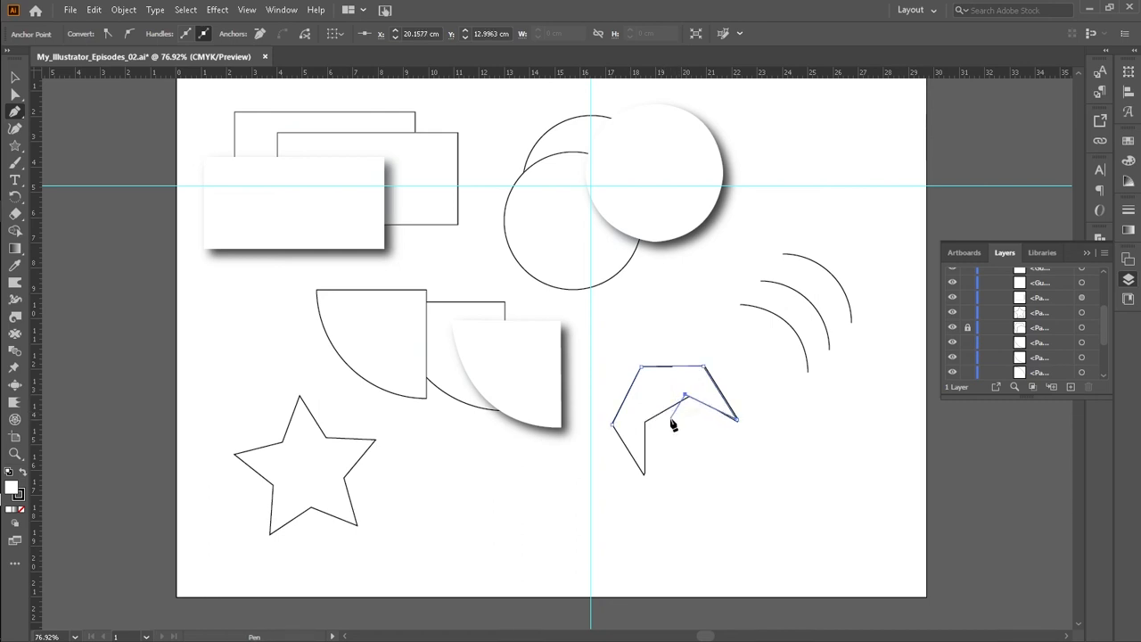
left_click(686, 395)
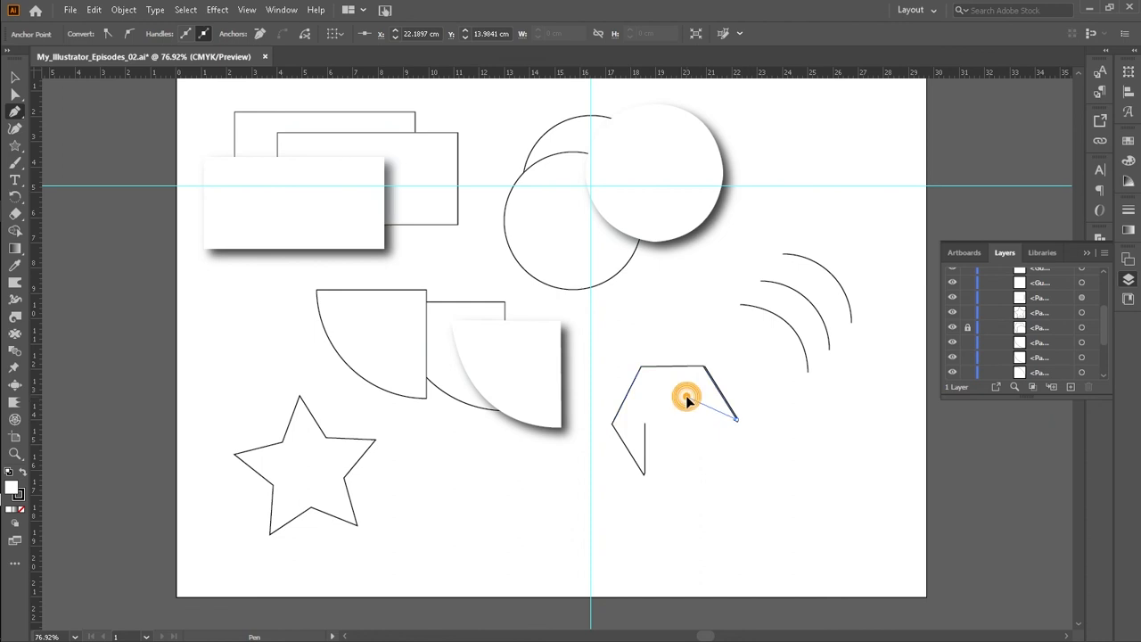
left_click(645, 423)
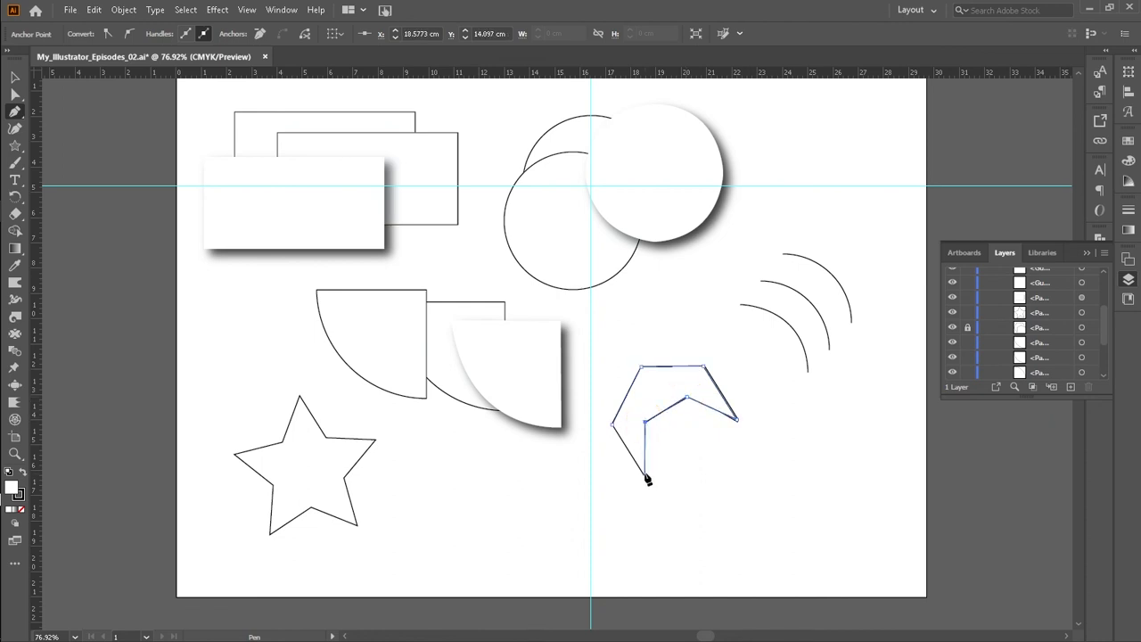
left_click(644, 472)
left_click(613, 425)
Step: Move the traced chevron down and to the right
left_click(14, 76)
left_click_drag(680, 384, 738, 401)
left_click(757, 521)
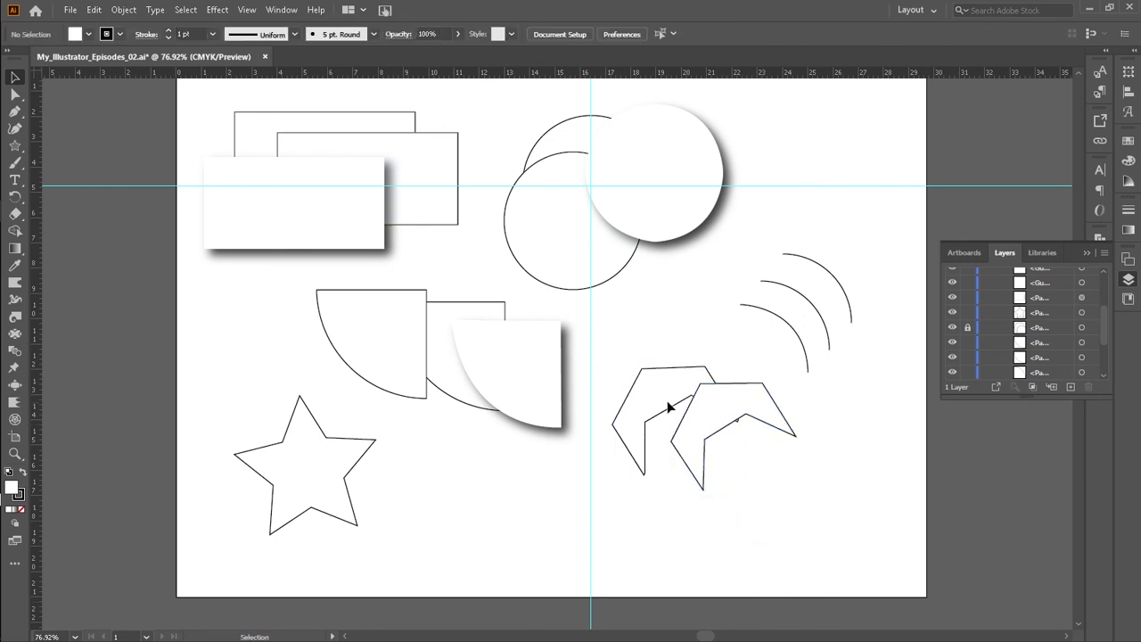
Step: Unlock the original chevron, duplicate it upward and shift a chevron down and right into a staggered stack
left_click(968, 328)
left_click(651, 386)
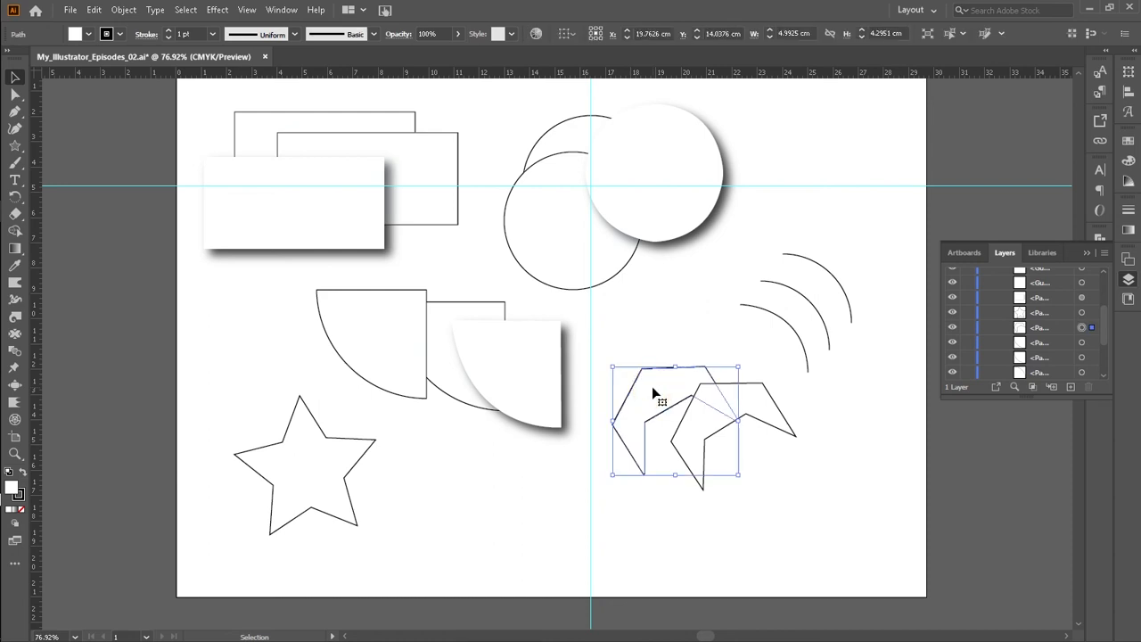
left_click_drag(652, 389, 643, 344)
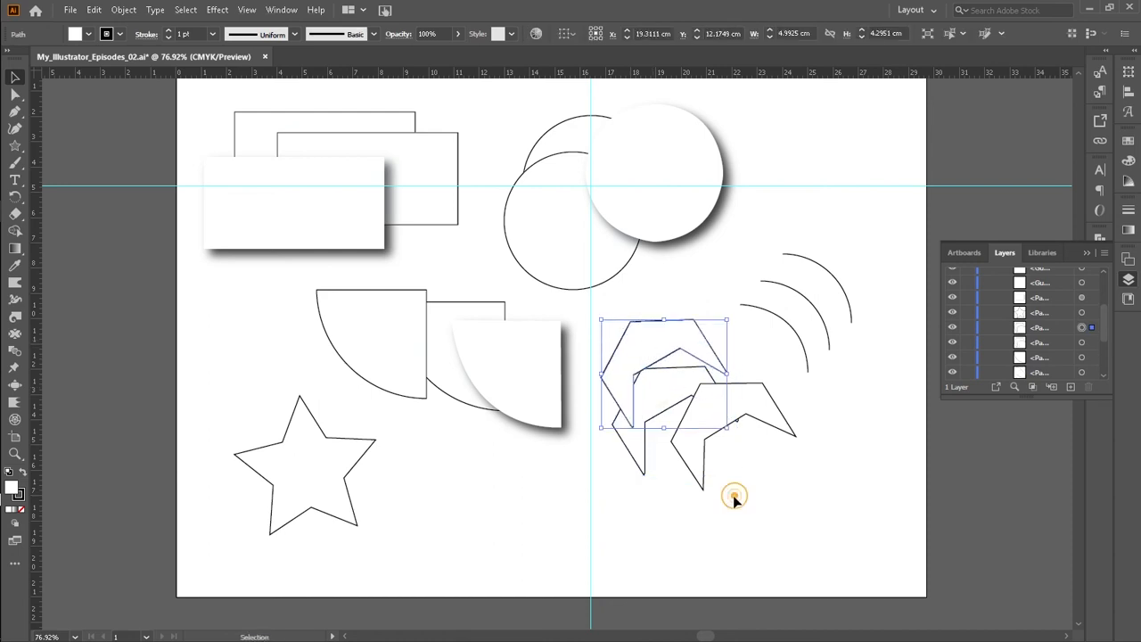
left_click(734, 498)
left_click_drag(661, 402, 679, 438)
left_click(721, 547)
Step: Remove the traced chevron's stroke and apply a drop shadow to it
left_click(761, 400)
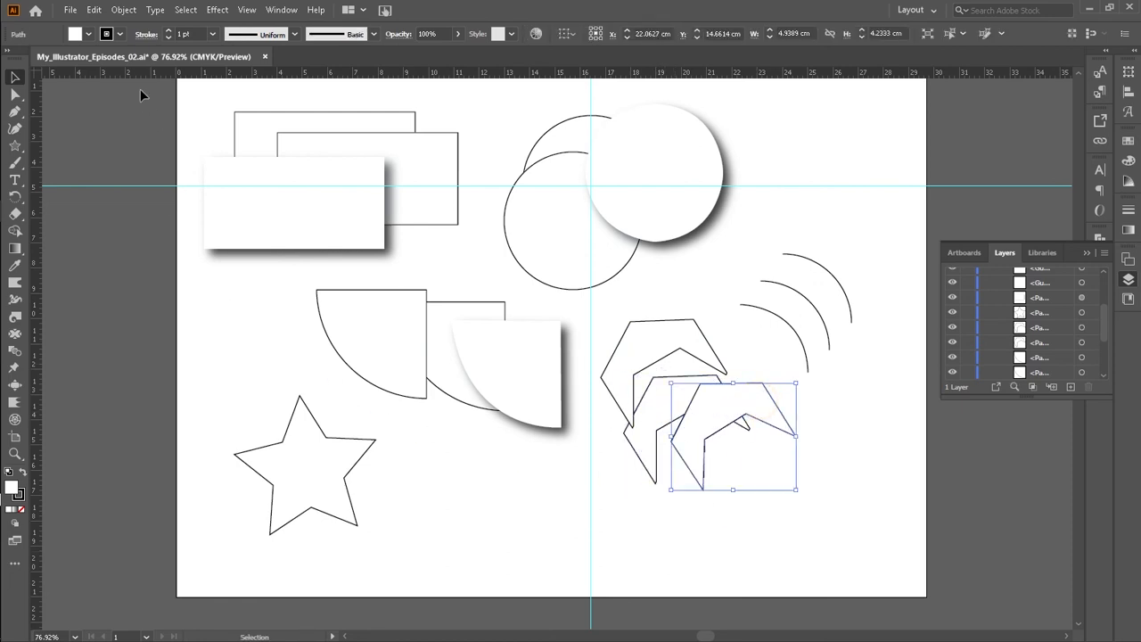
left_click(119, 35)
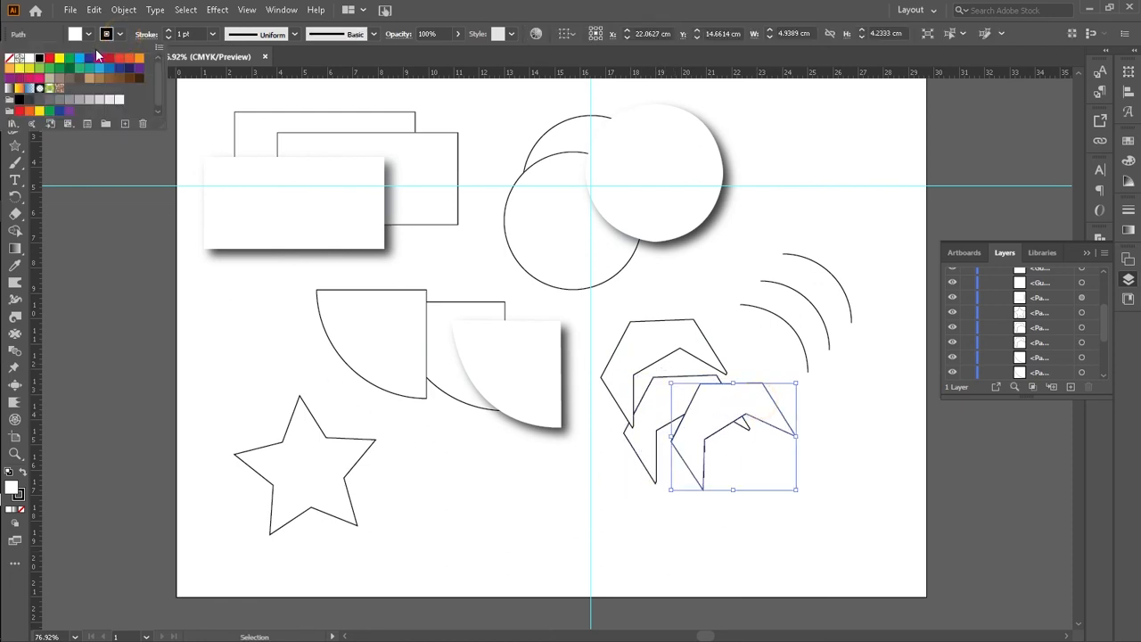
left_click(10, 60)
left_click(214, 11)
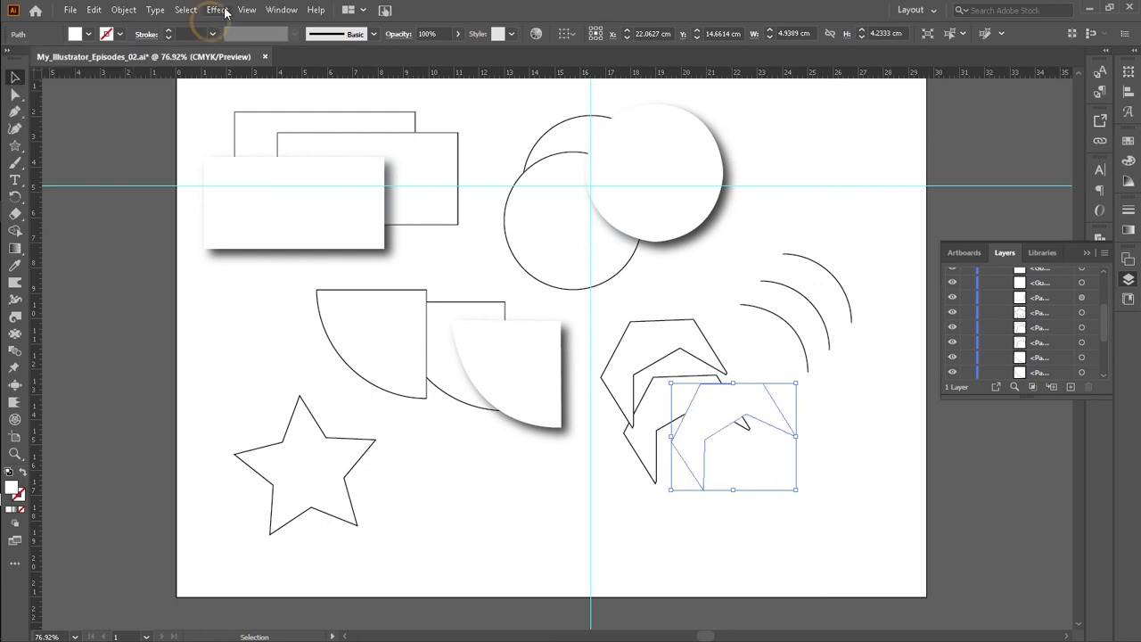
left_click(217, 10)
left_click(239, 25)
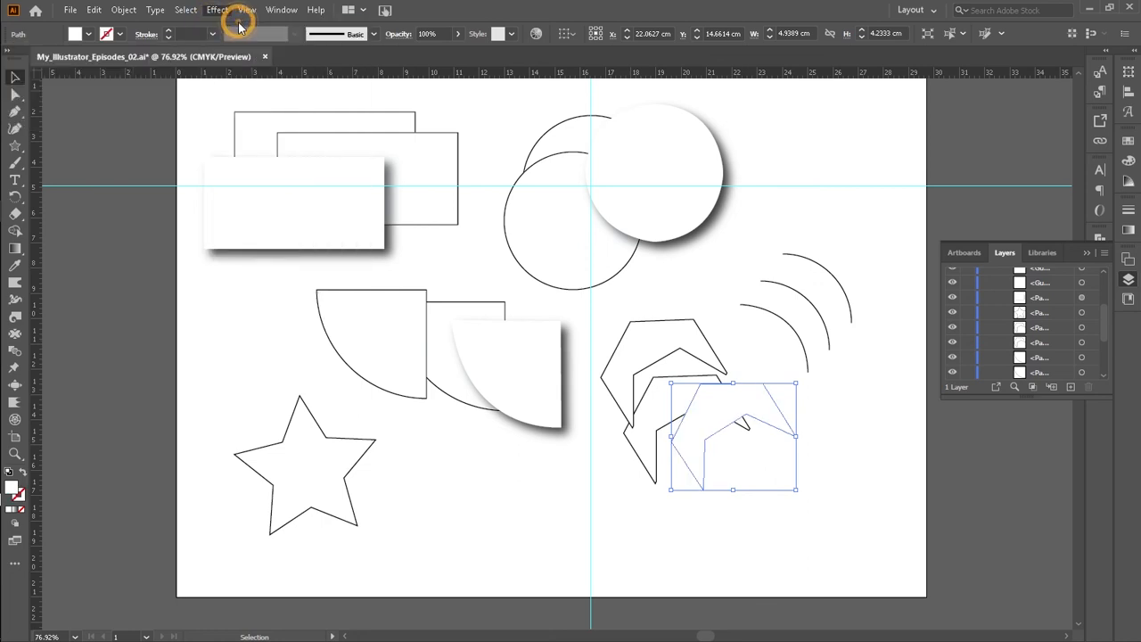
left_click(566, 497)
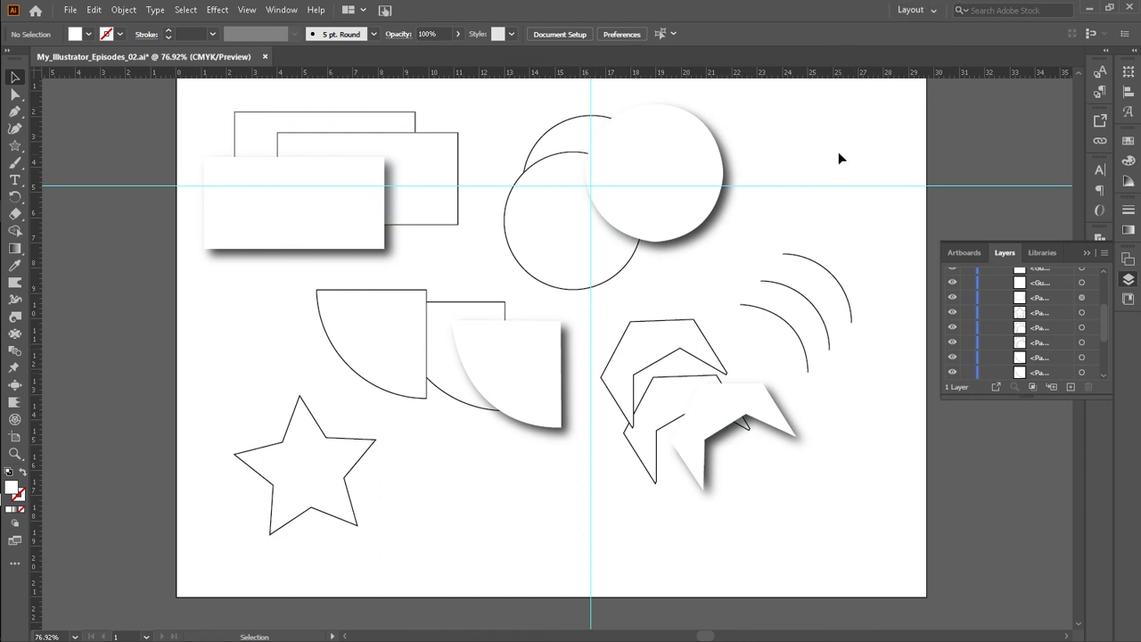
Step: Move the star slightly down
left_click_drag(316, 468, 415, 499)
left_click(447, 485)
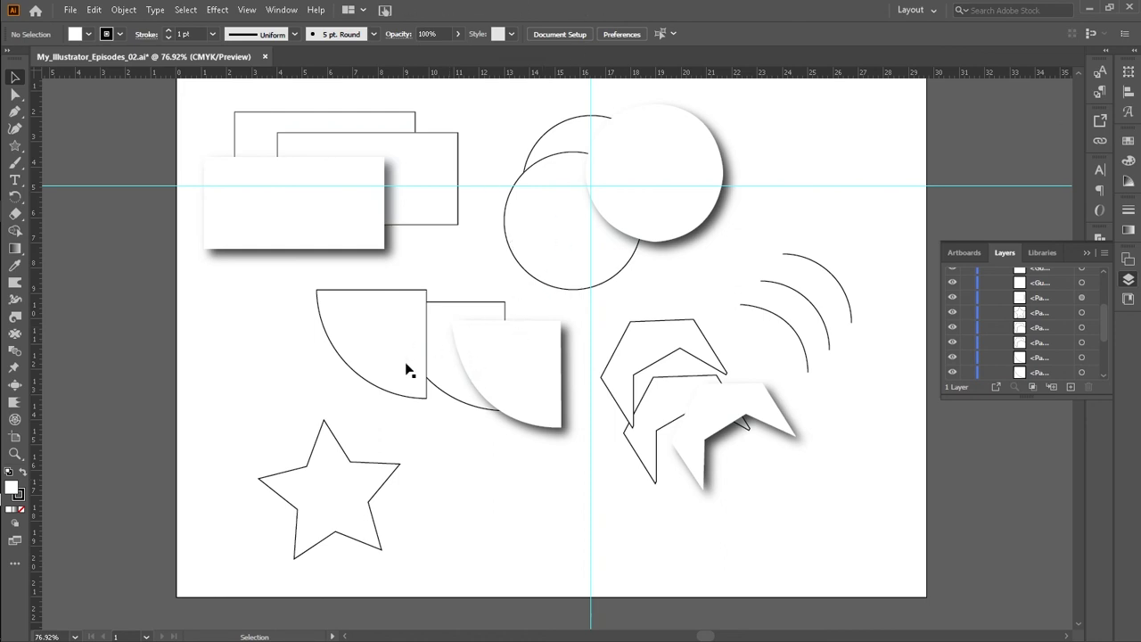
left_click_drag(338, 499, 318, 496)
left_click(421, 490)
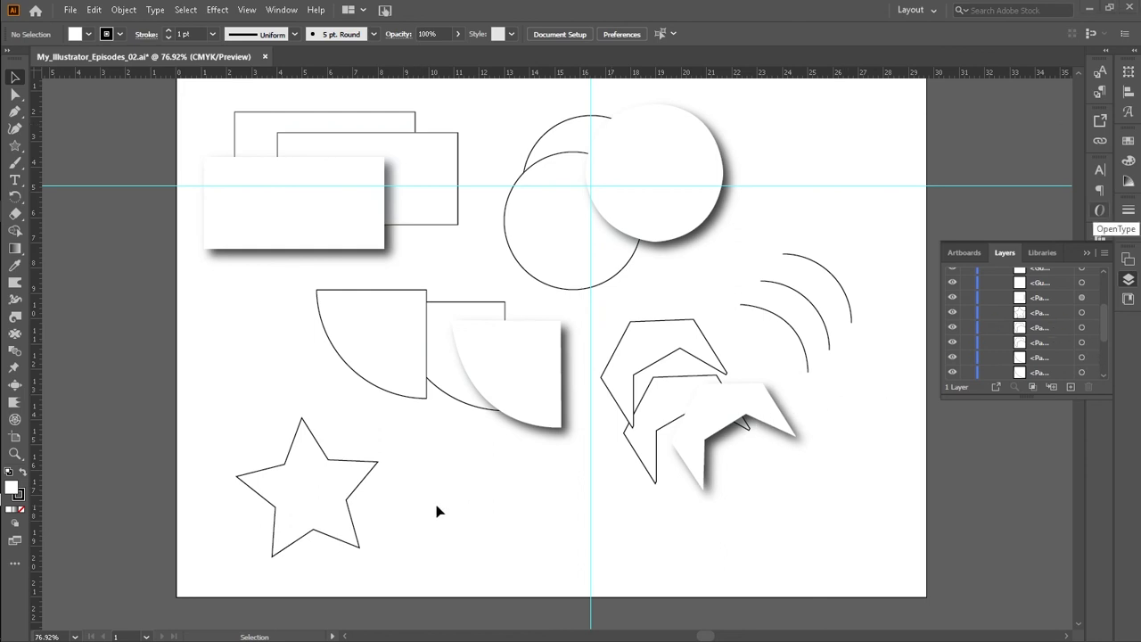
Step: Trace the star's outline with a closed ten-point Pen path
key("p")
left_click(302, 481)
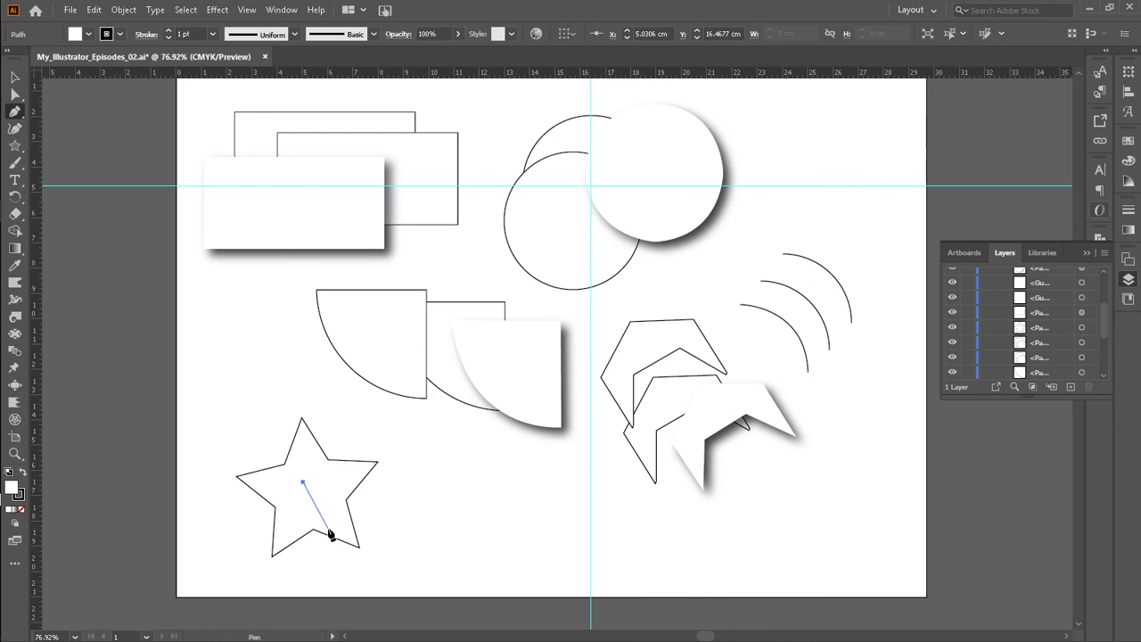
key("ctrl+z")
left_click(284, 463)
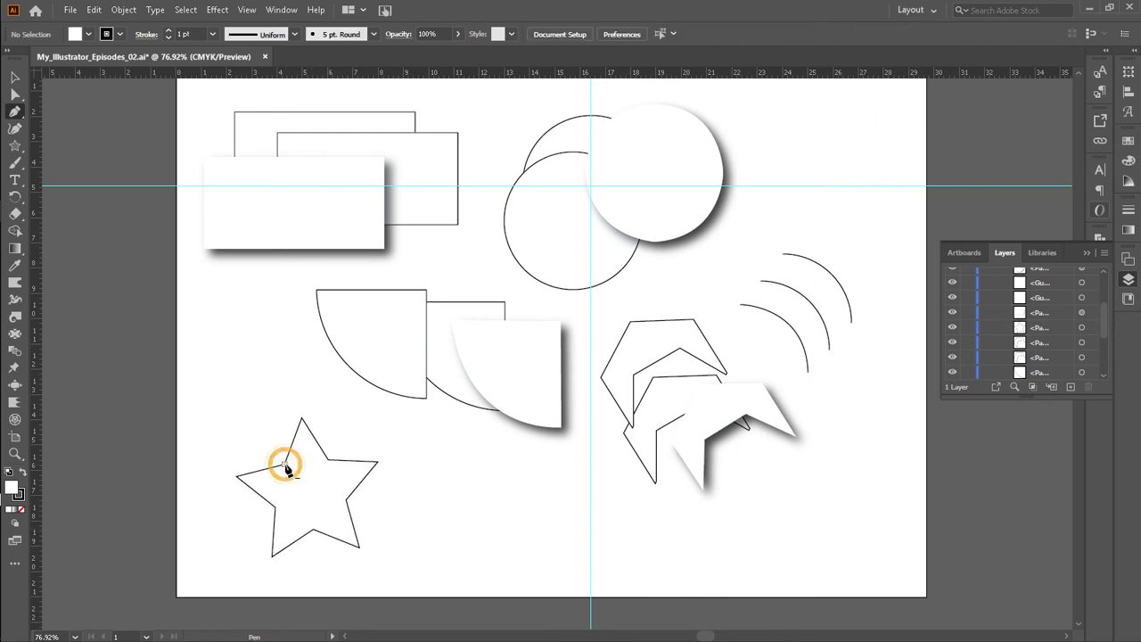
left_click(301, 417)
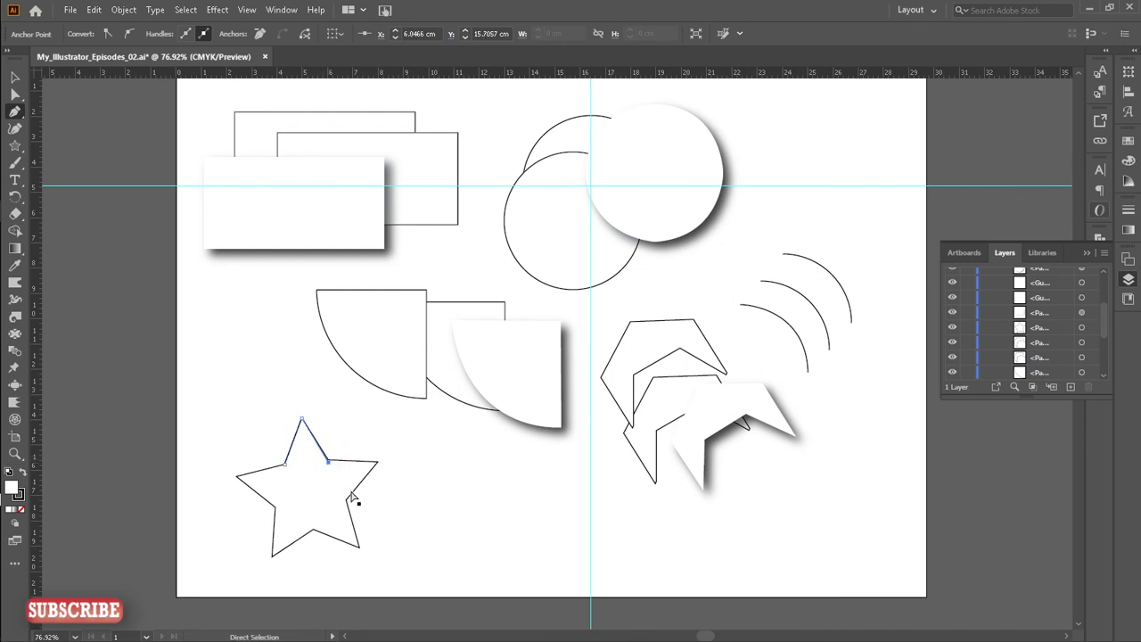
left_click(329, 459)
left_click(378, 462)
left_click(346, 500)
left_click(358, 545)
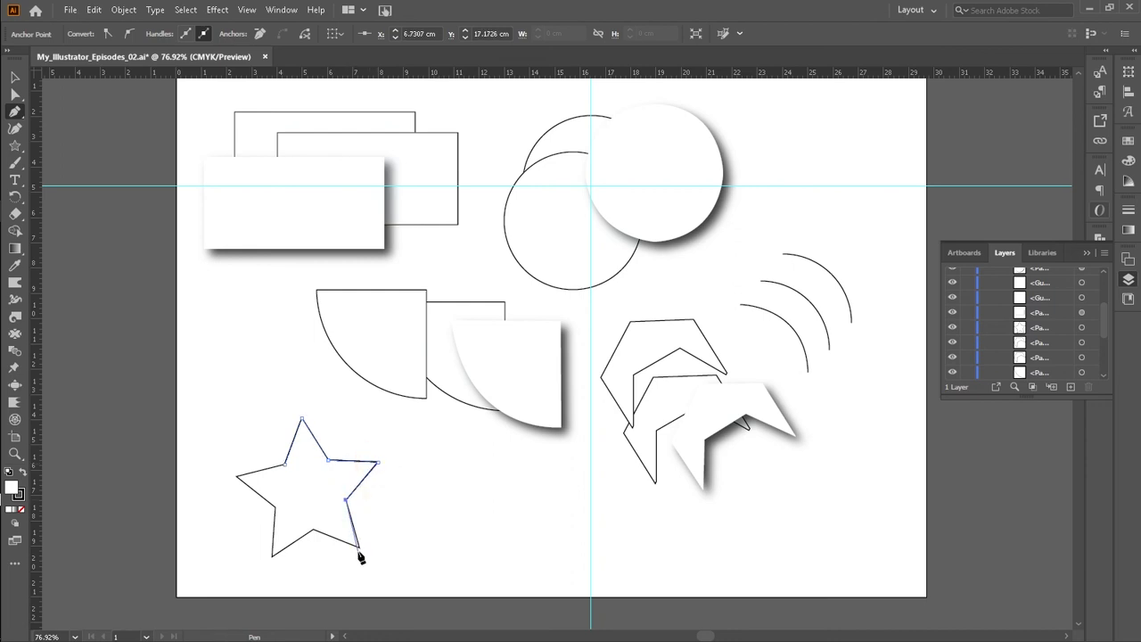
left_click(312, 530)
left_click(272, 557)
left_click(272, 558)
left_click(273, 507)
left_click(236, 476)
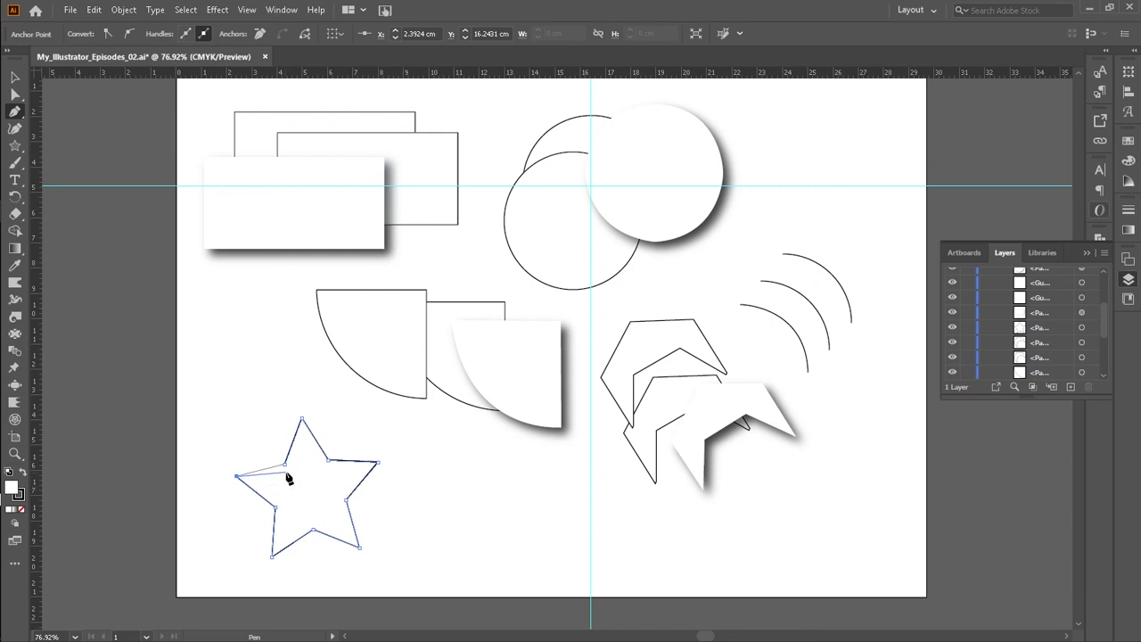
left_click(283, 464)
Step: Move the traced star to the right and duplicate the original star up and to the left
left_click(16, 79)
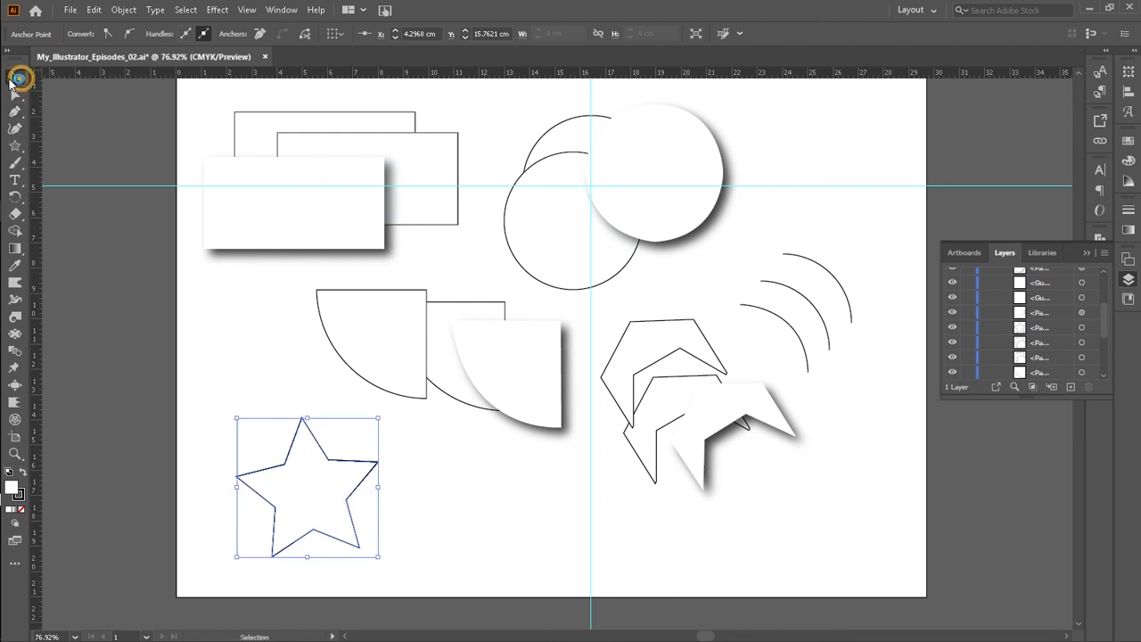
left_click_drag(303, 477, 371, 486)
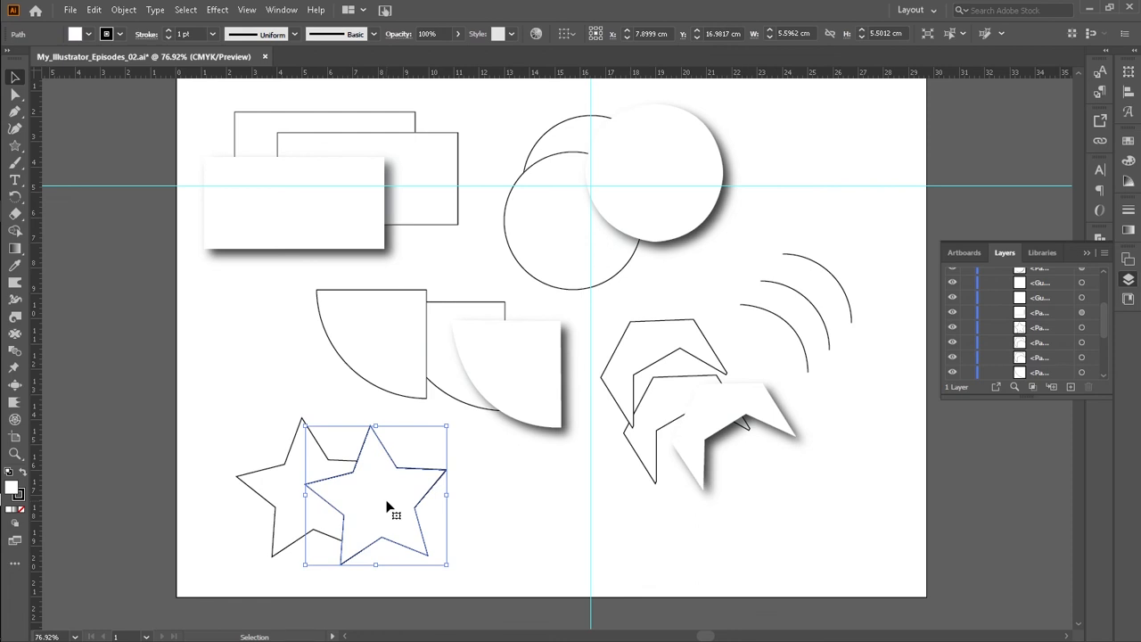
left_click(276, 490)
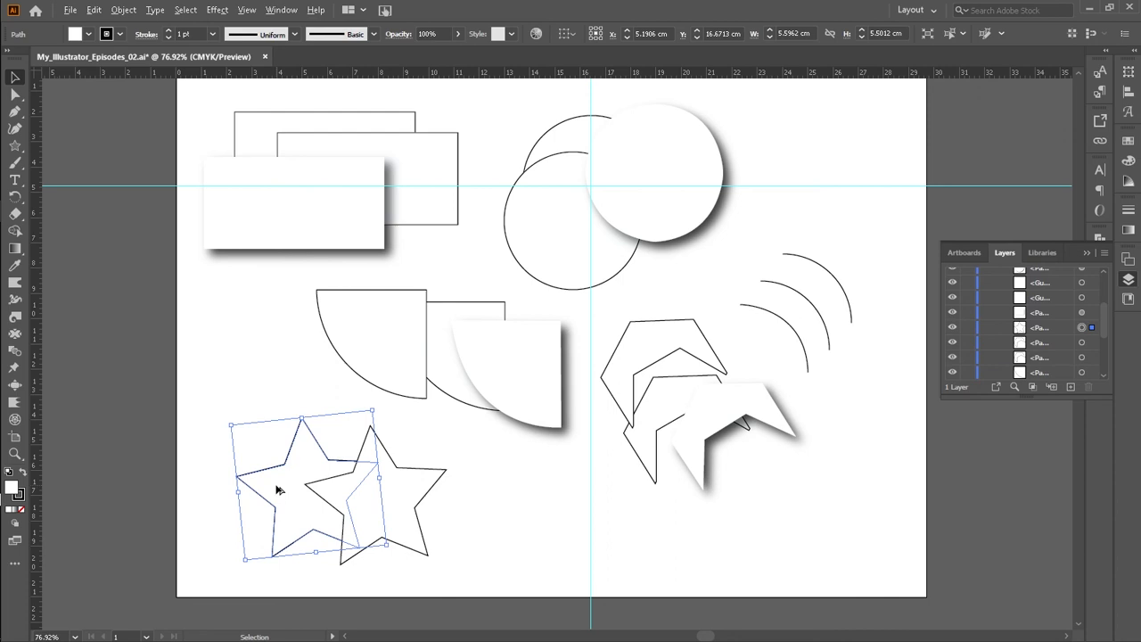
left_click_drag(276, 490, 228, 465)
Step: Remove the traced star's stroke and apply a drop shadow to it
left_click(373, 502)
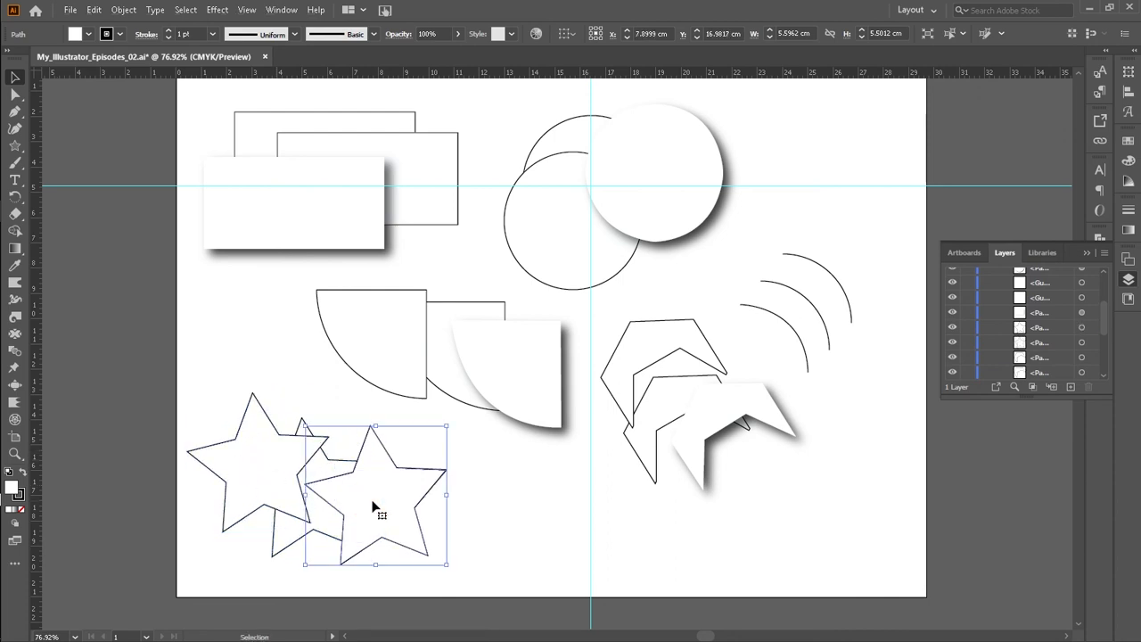
left_click(121, 35)
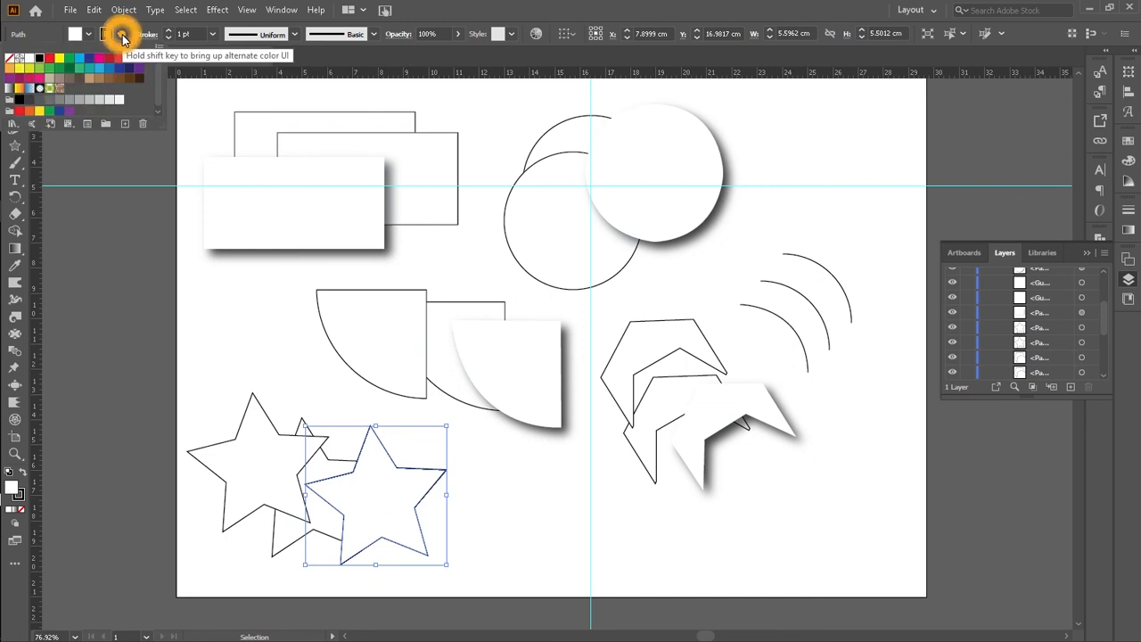
left_click(10, 60)
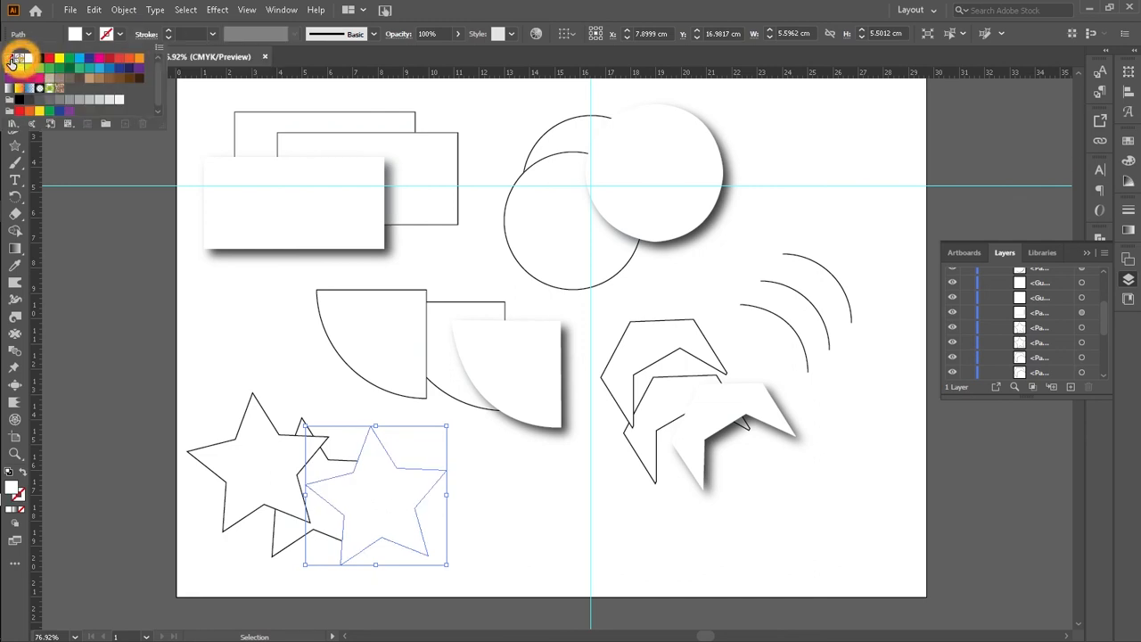
left_click(217, 9)
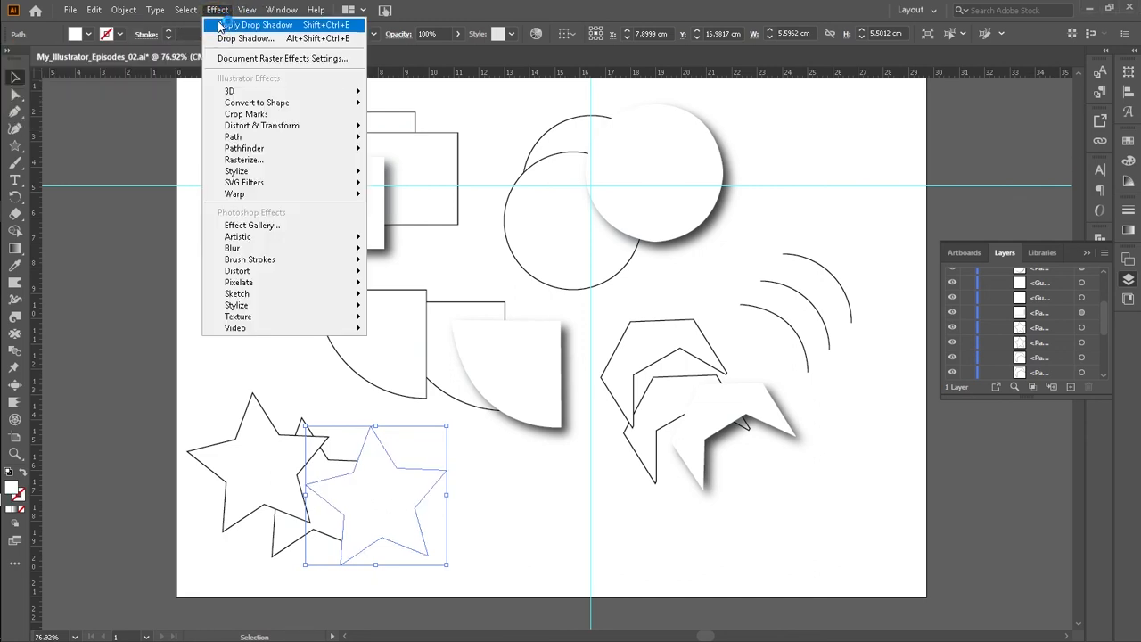
left_click(234, 25)
left_click(501, 521)
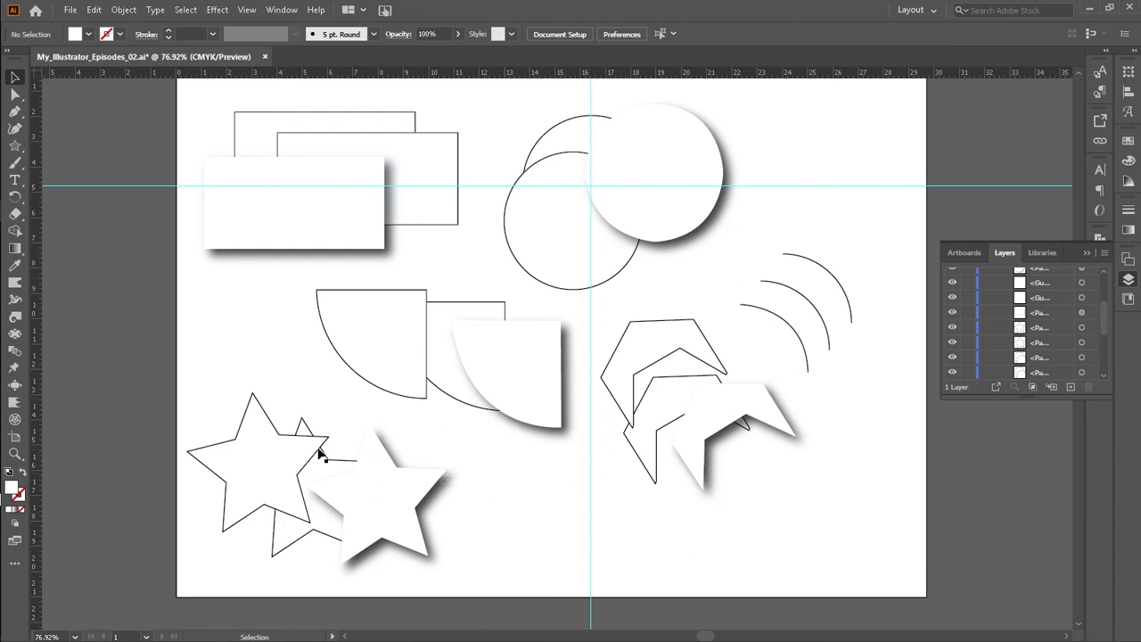
Step: Fill the middle rectangle with the CMYK Red swatch
left_click(333, 148)
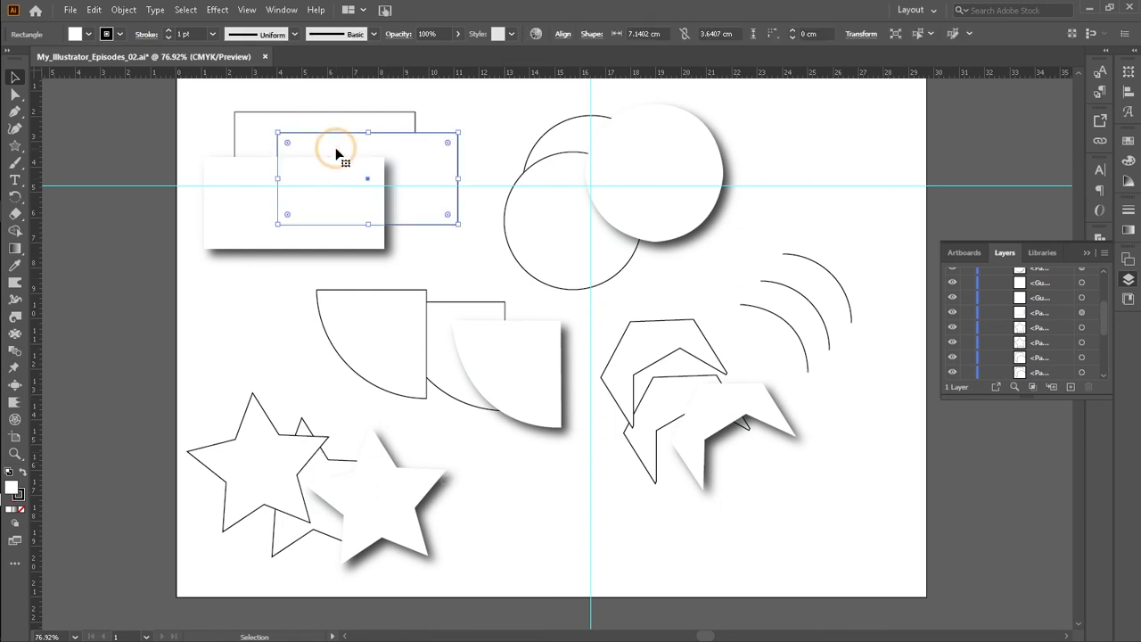
left_click(86, 36)
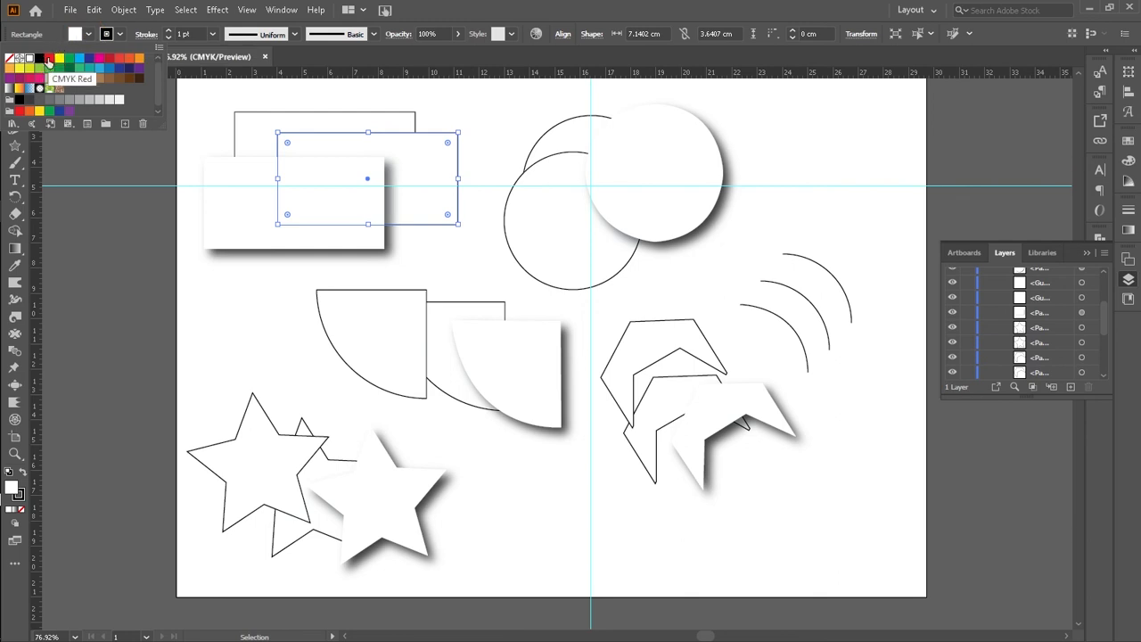
left_click(49, 58)
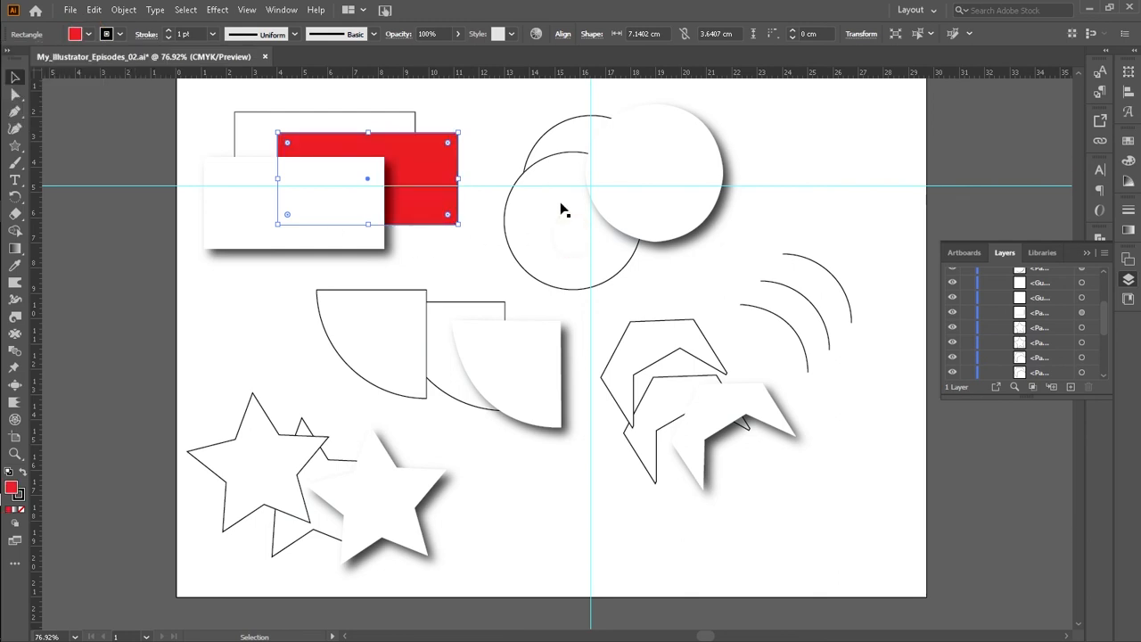
Step: Fill the lower-left outlined circle with a purple swatch
left_click(548, 166)
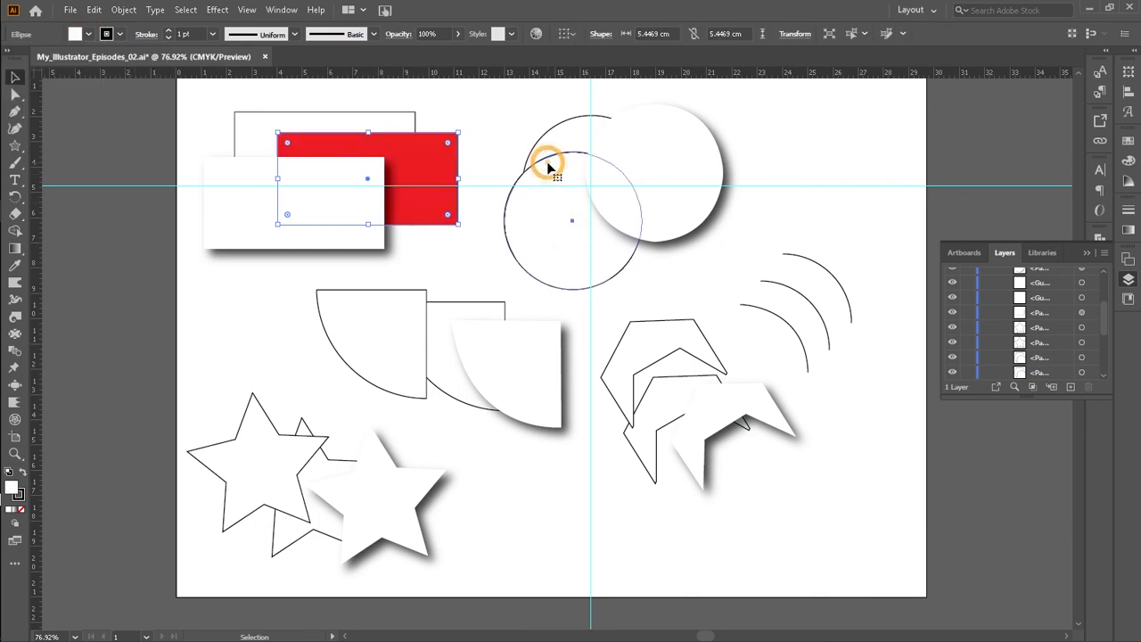
left_click(88, 34)
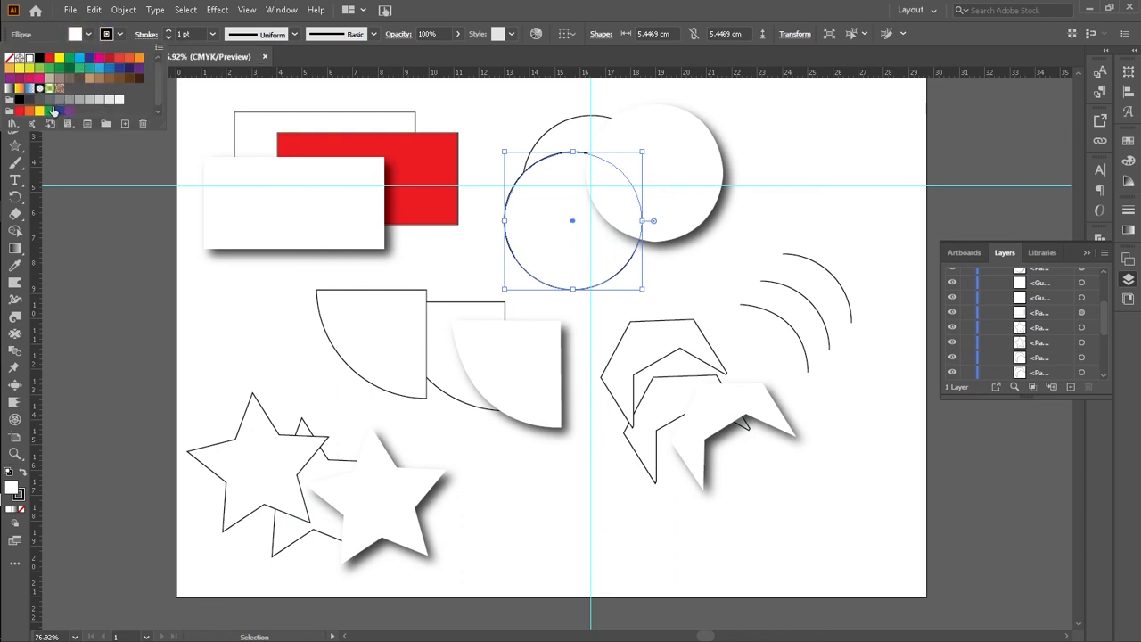
left_click(8, 79)
left_click(826, 182)
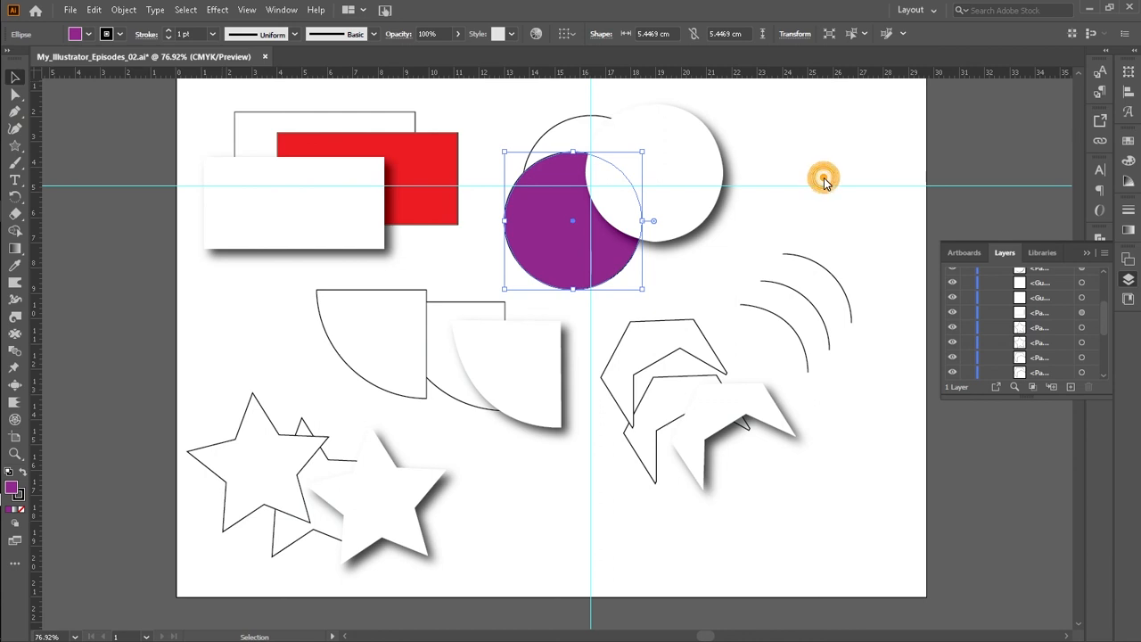
Step: Fill the middle chevron outline with a green swatch
left_click(842, 431)
left_click(668, 400)
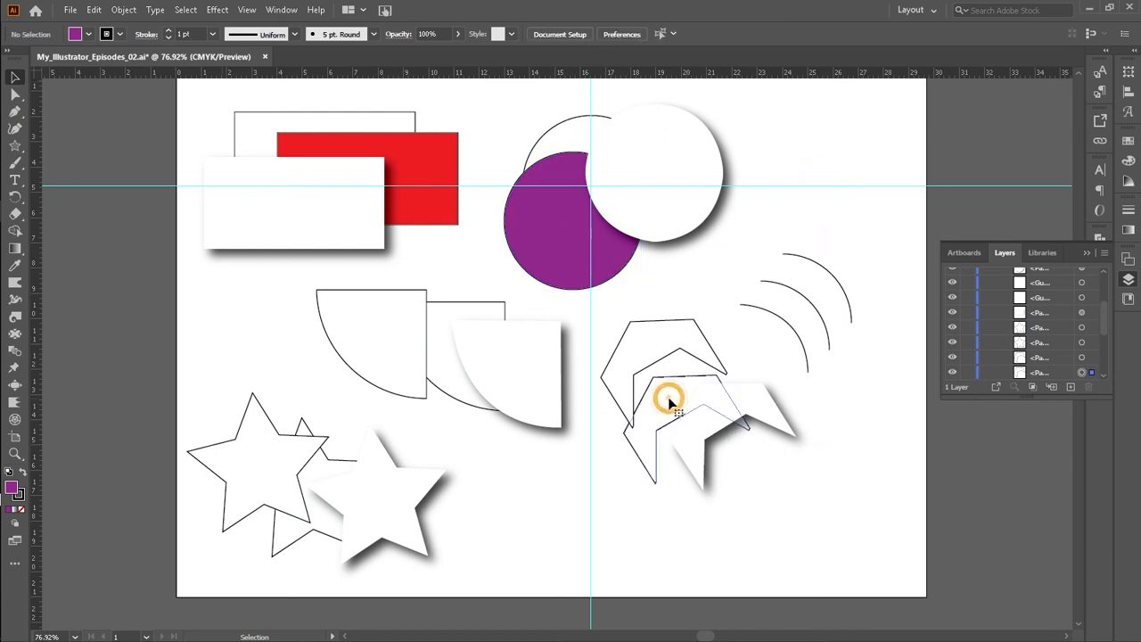
left_click(88, 34)
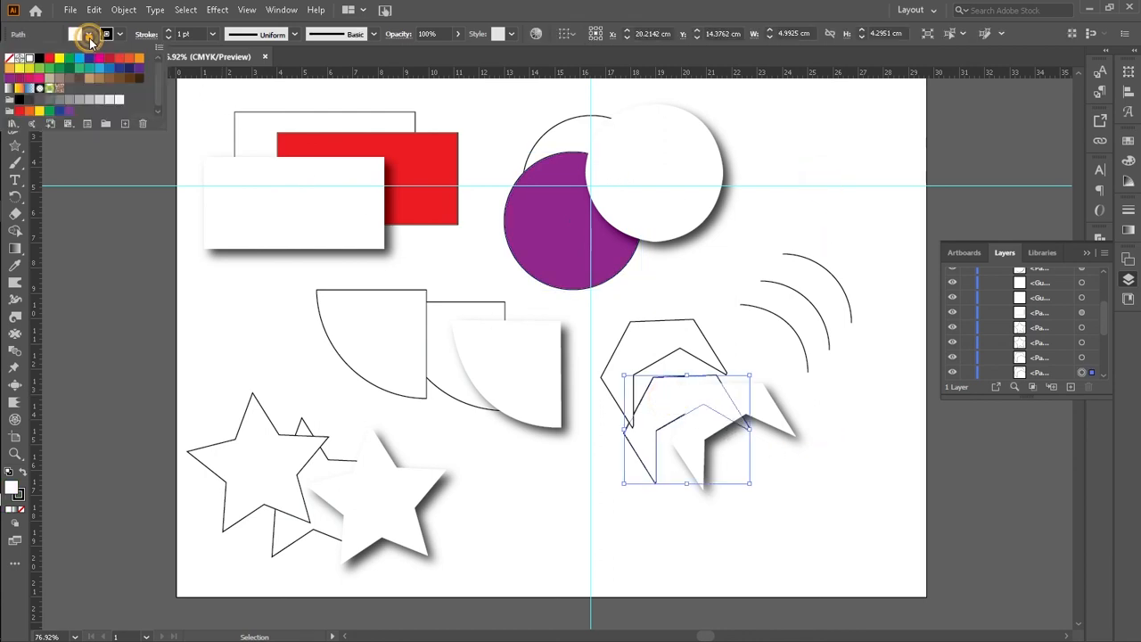
left_click(50, 69)
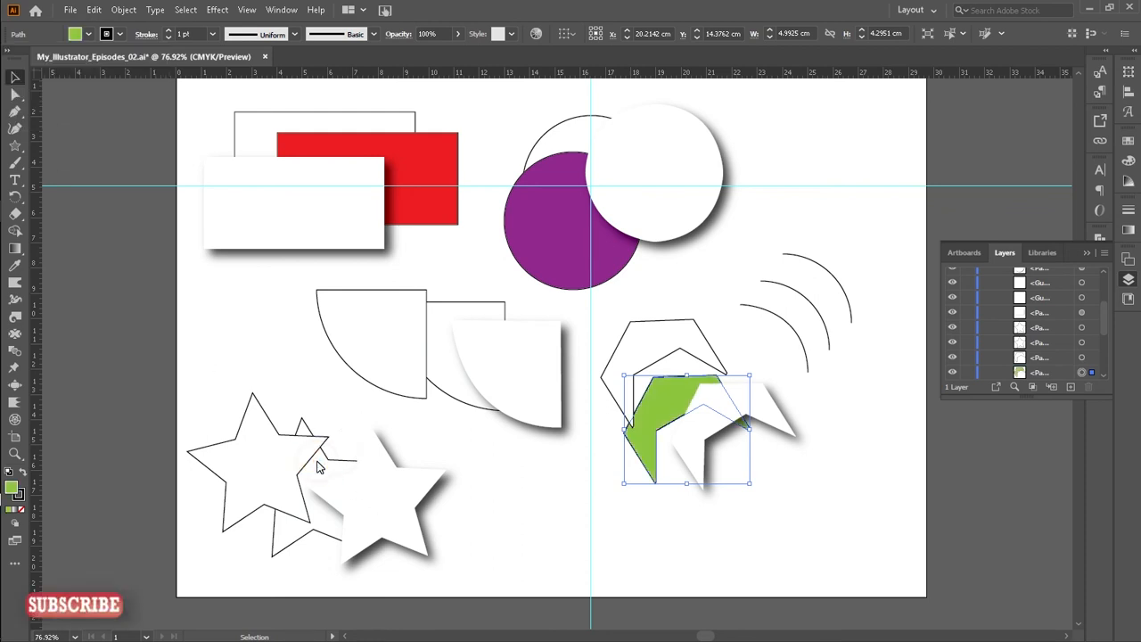
Step: Fill the middle star outline, behind the shadowed star, with a blue swatch
left_click(314, 520)
left_click(286, 535)
left_click(88, 34)
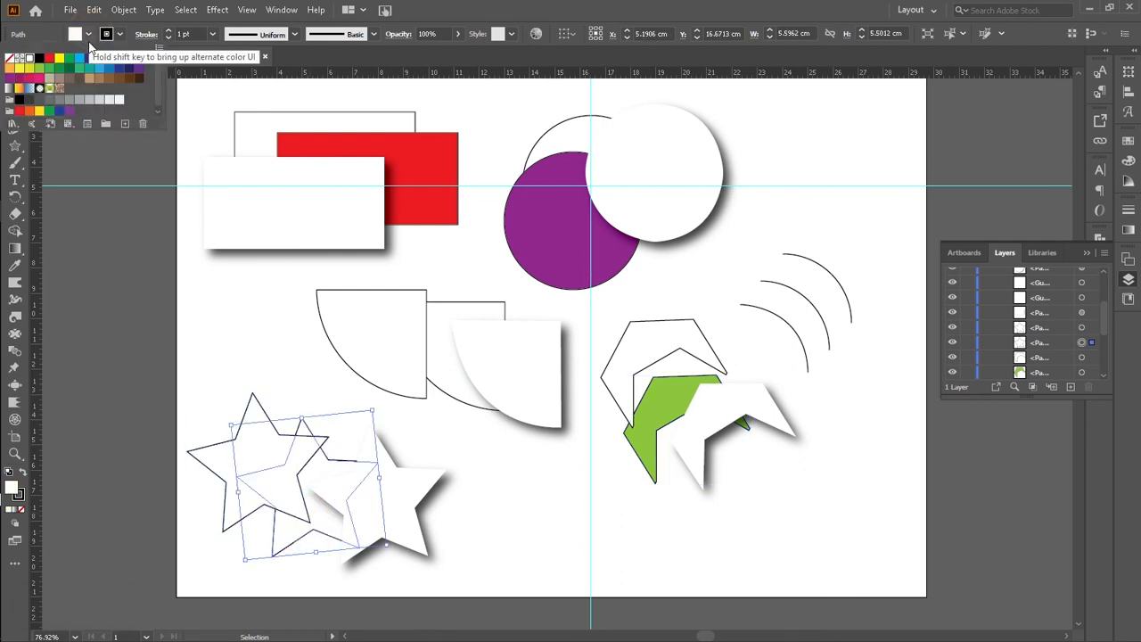
left_click(109, 67)
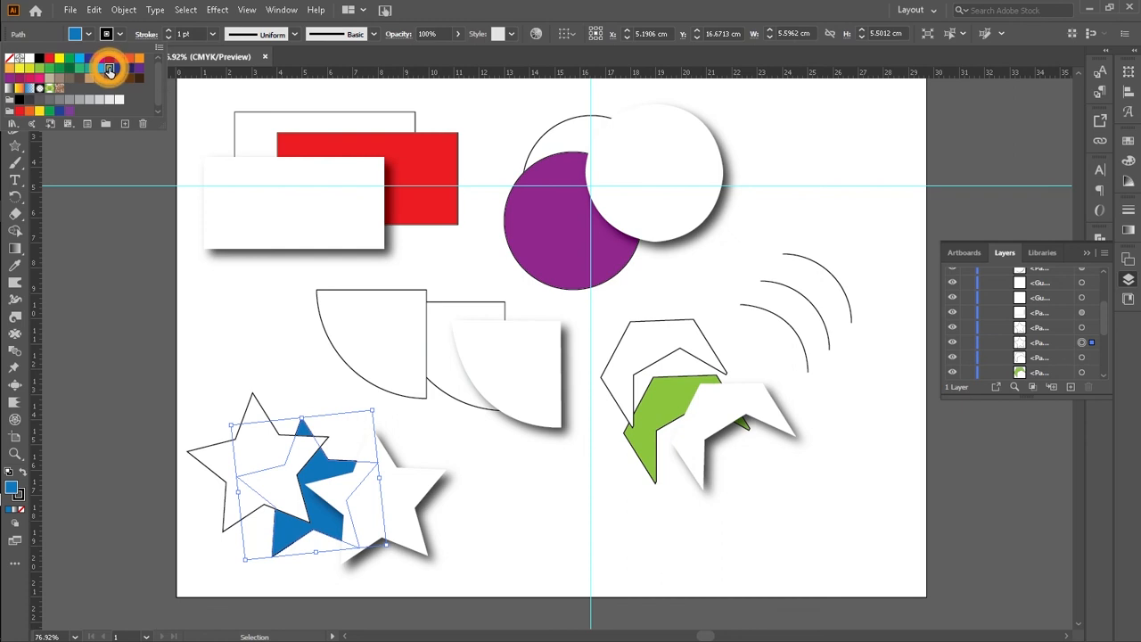
Step: Fill the middle quarter-circle shape with the Orange, Yellow gradient swatch
left_click(458, 377)
left_click(453, 385)
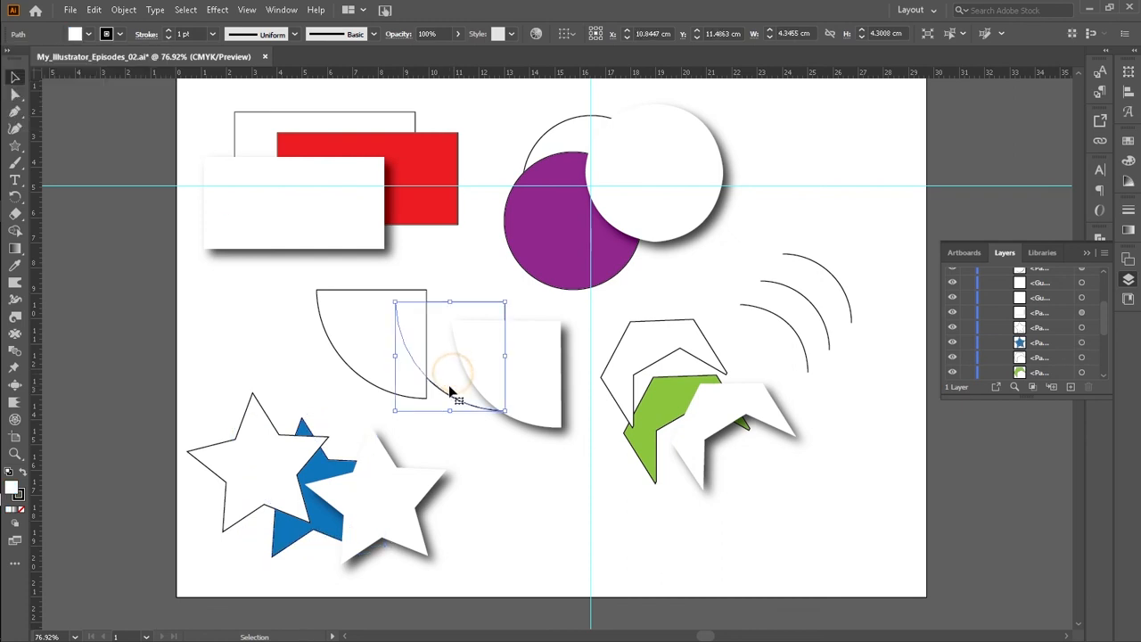
left_click(89, 34)
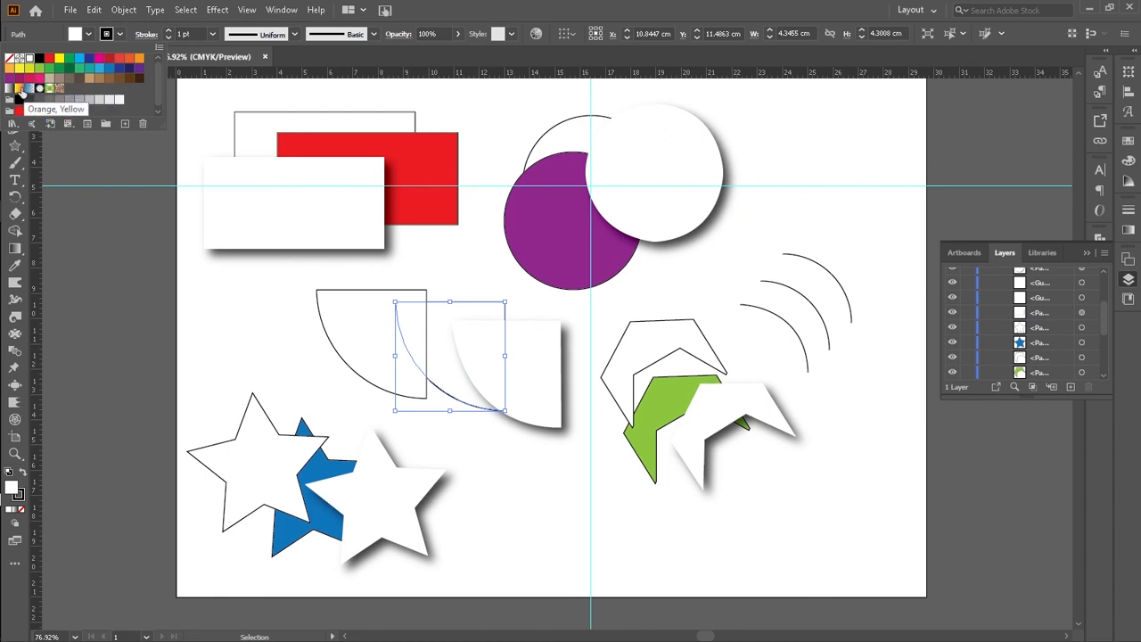
left_click(20, 90)
left_click(535, 492)
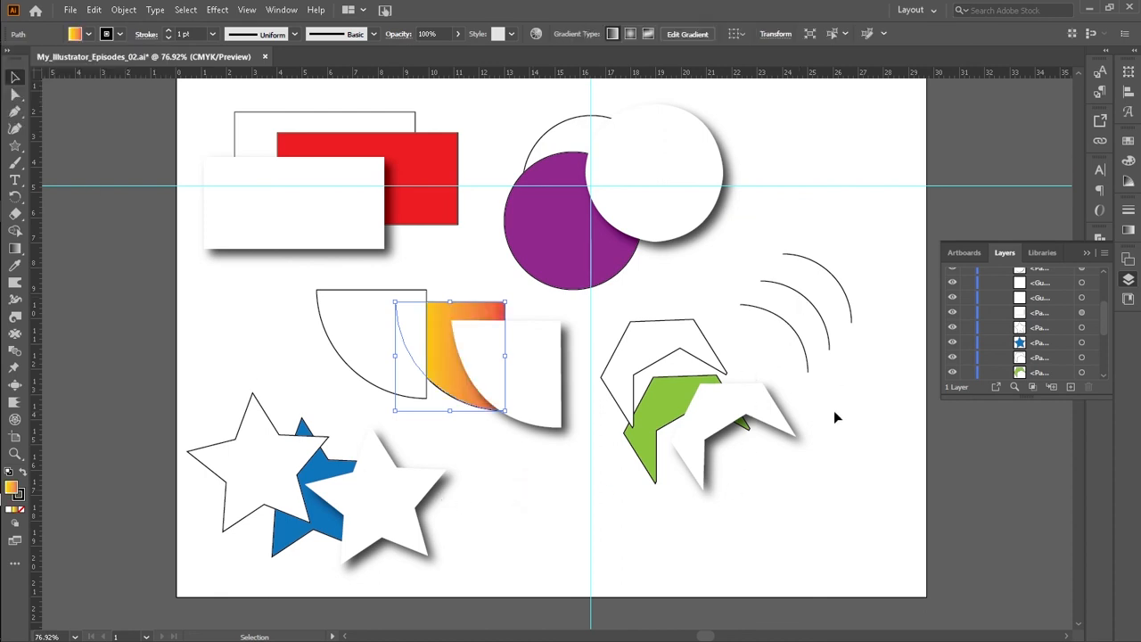
left_click(870, 501)
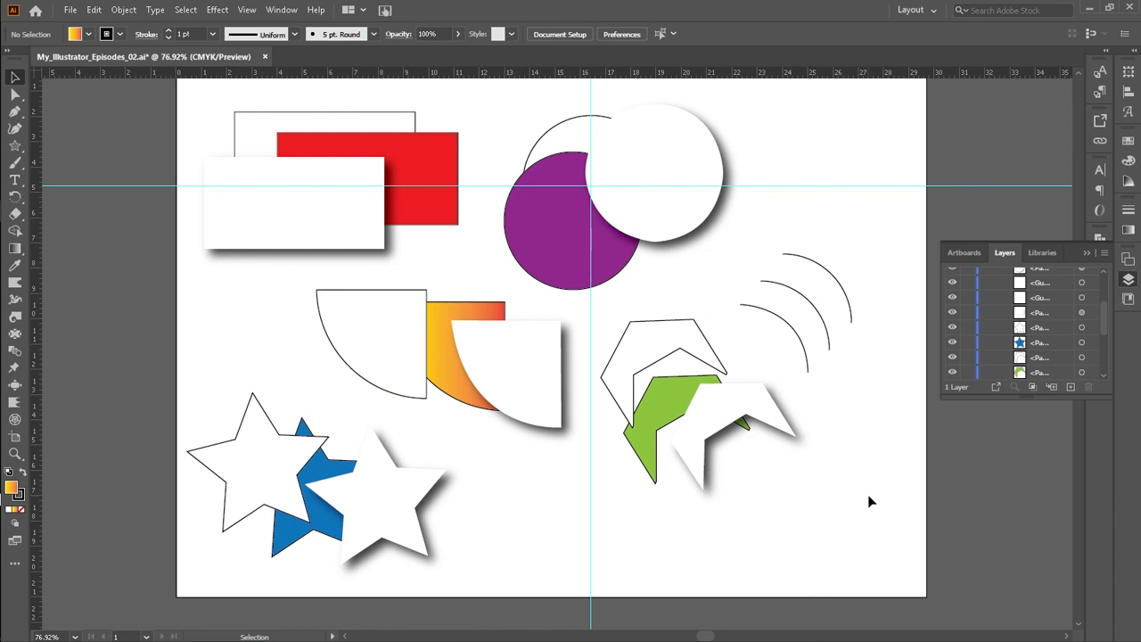